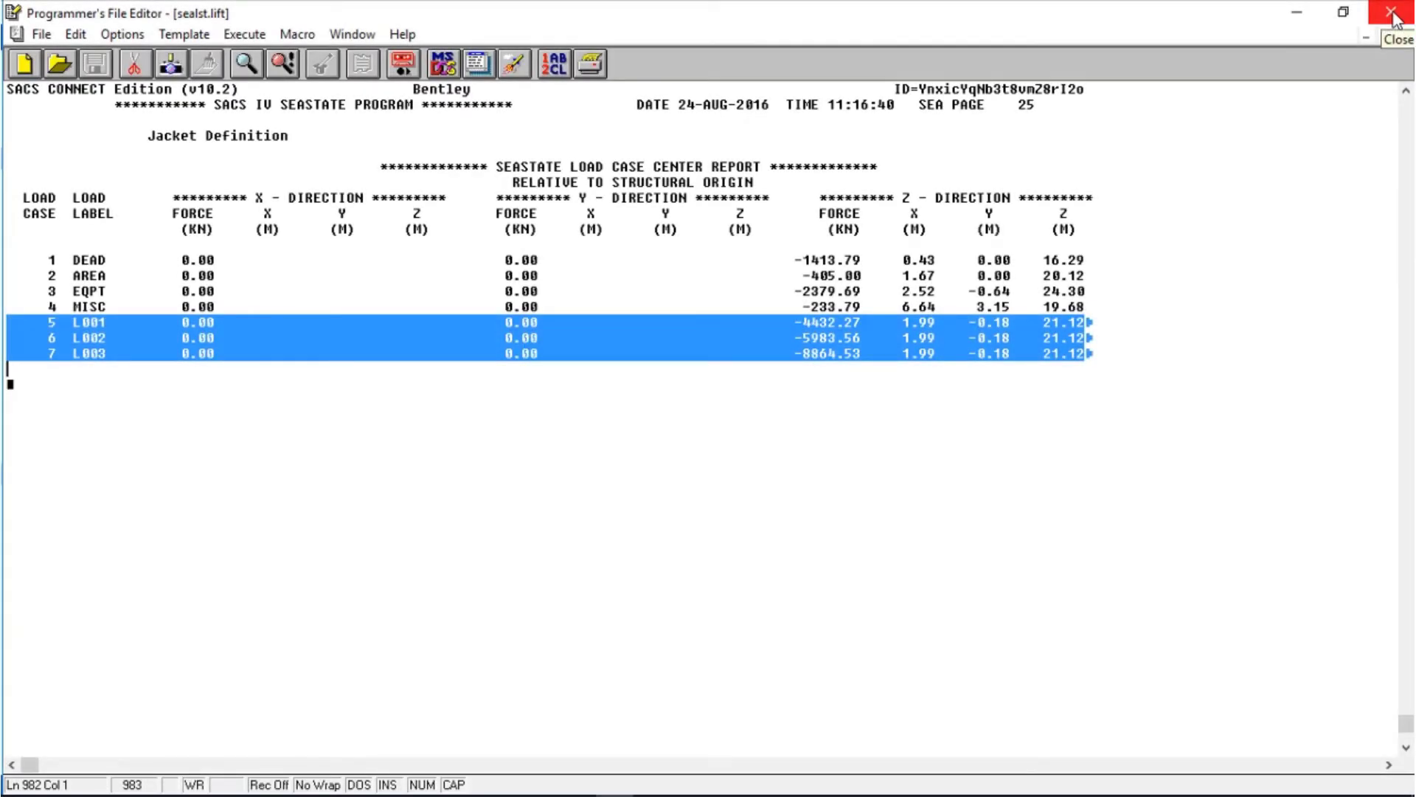
# Close the sealst.lift listing and exit Programmer's File Editor
pyautogui.click(1394, 16)
pyautogui.click(1394, 16)
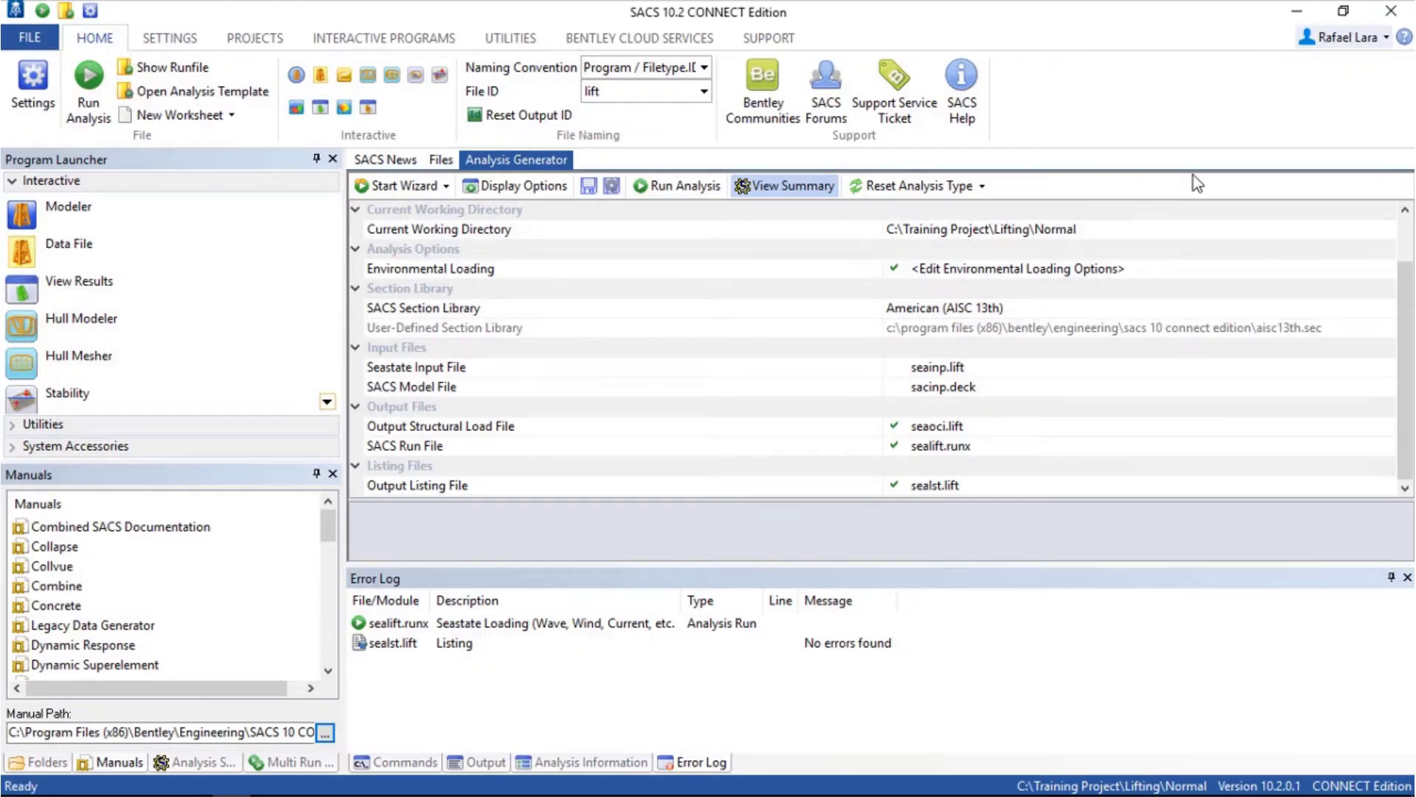
# Open sacinp.deck from the Lifting\Normal folder's file list in Precede
pyautogui.click(440, 160)
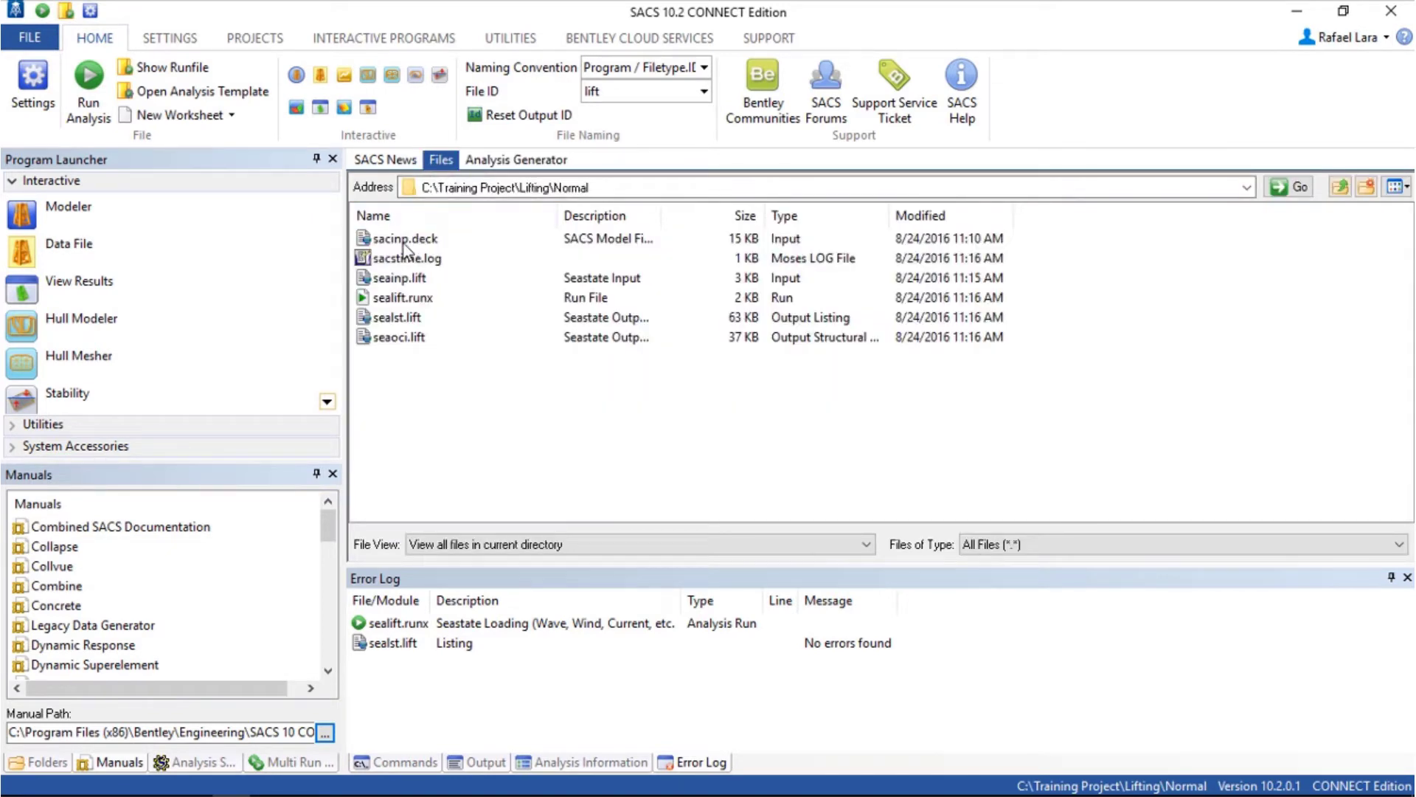
pyautogui.click(405, 244)
pyautogui.rightClick(403, 244)
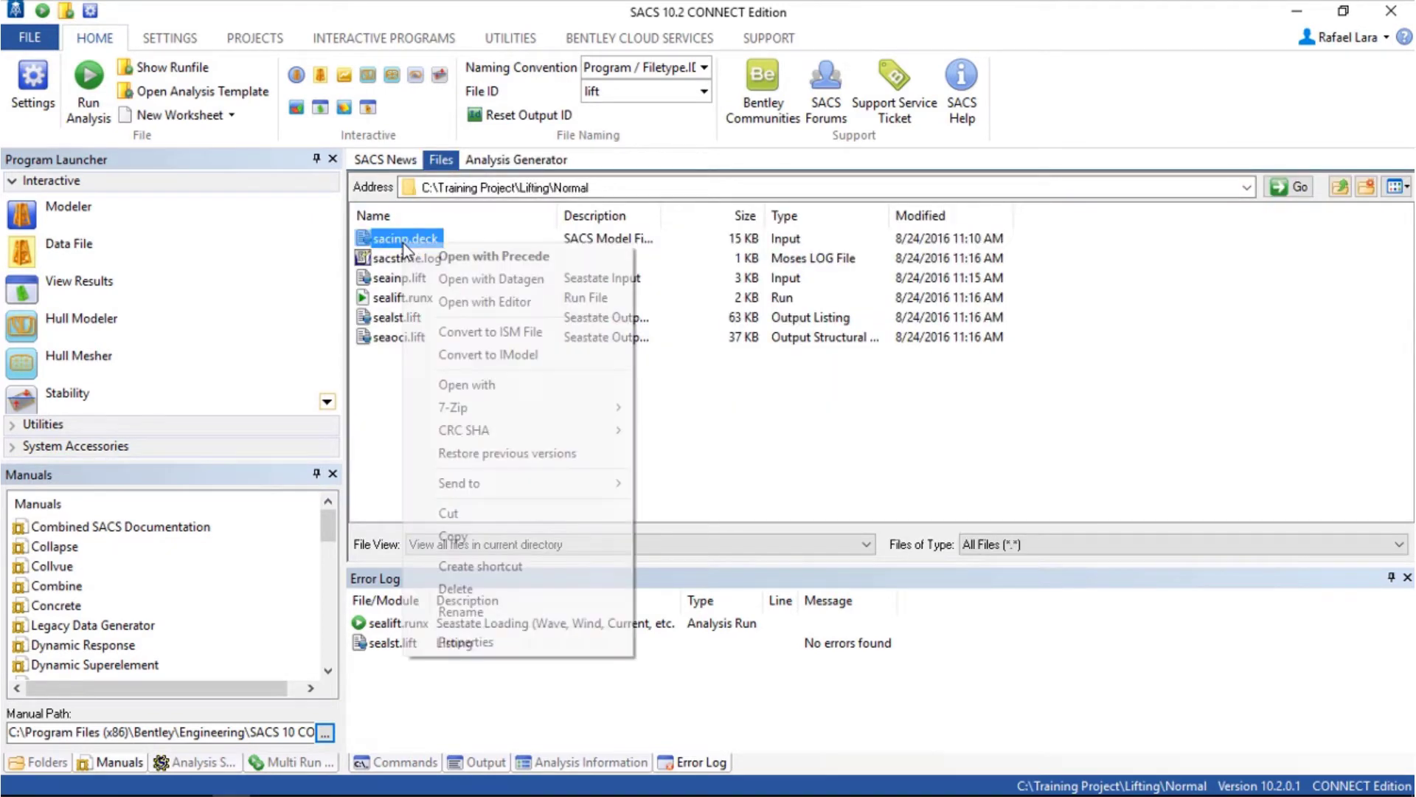
pyautogui.click(493, 256)
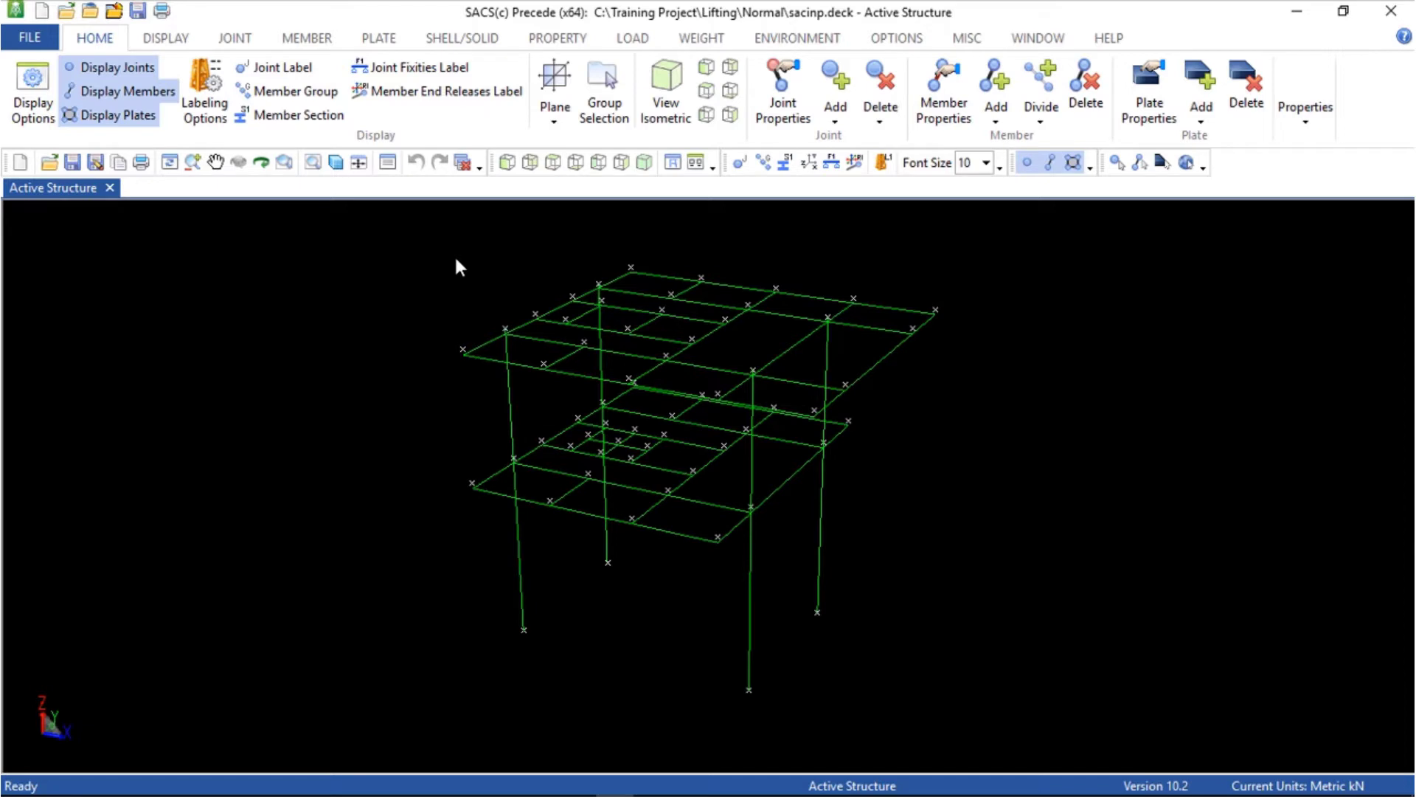
# Define a new joint 9999 at X 1.99, Y -0.18, Z 41
pyautogui.click(238, 43)
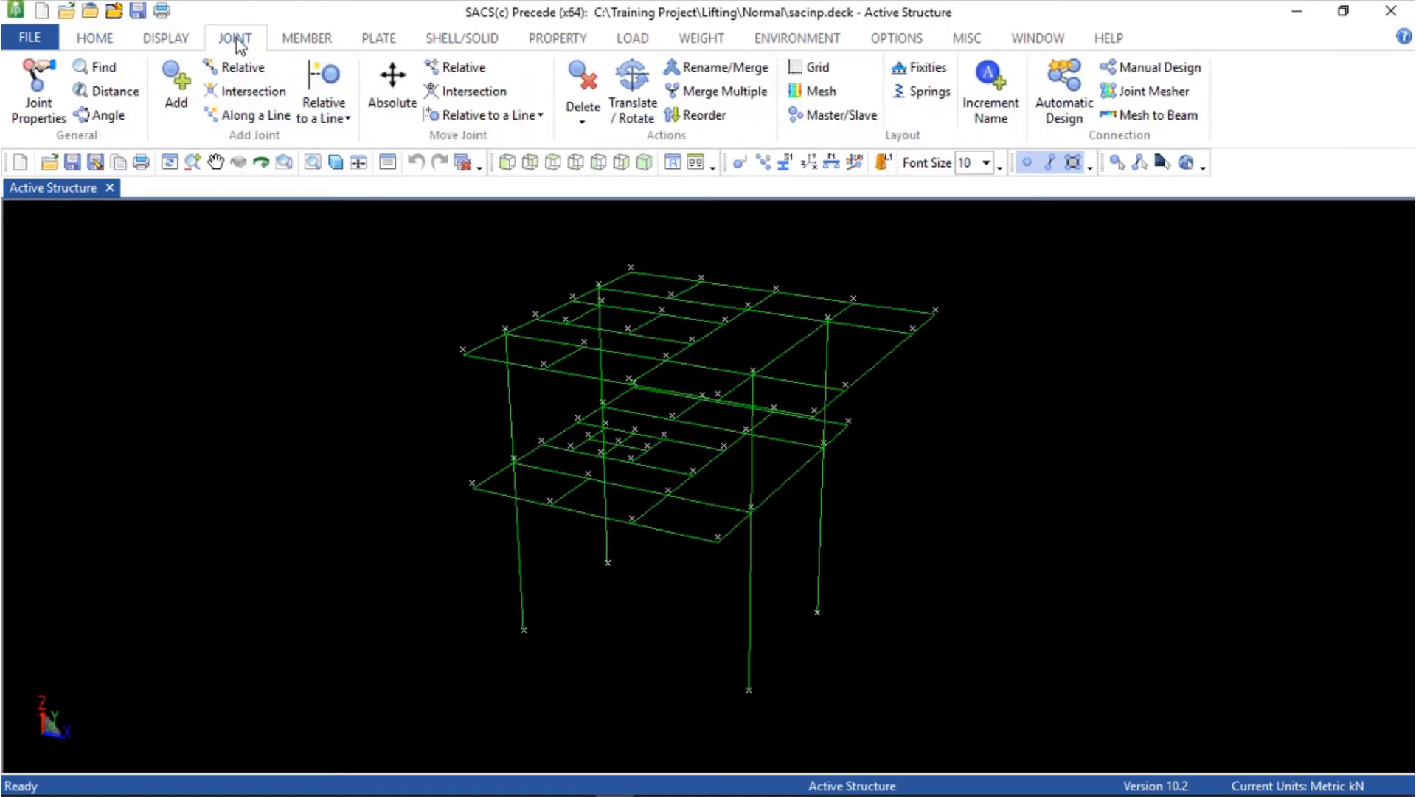
pyautogui.click(178, 85)
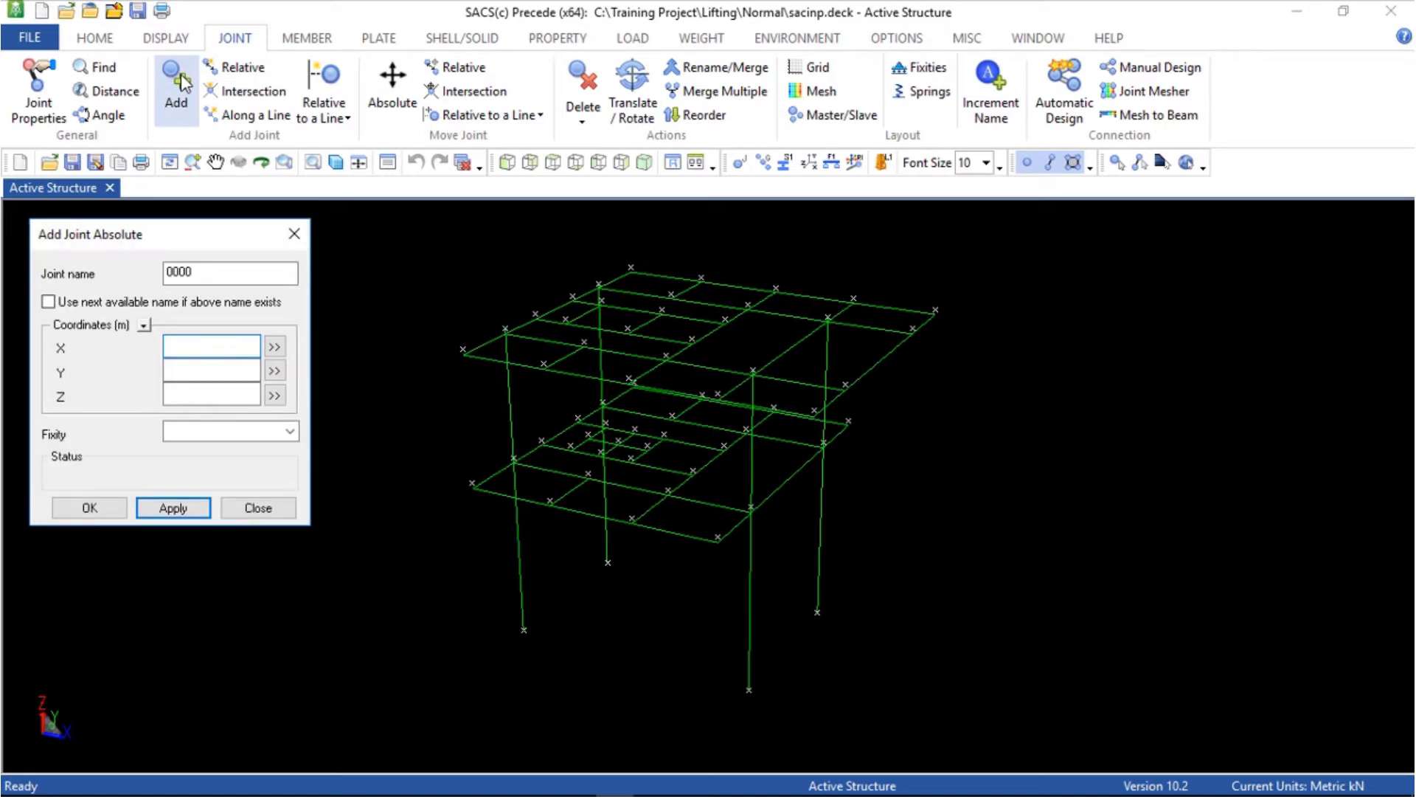
pyautogui.doubleClick(219, 274)
pyautogui.write('9999')
pyautogui.press('Tab')
pyautogui.press('Tab')
pyautogui.write('1.99')
pyautogui.press('Tab')
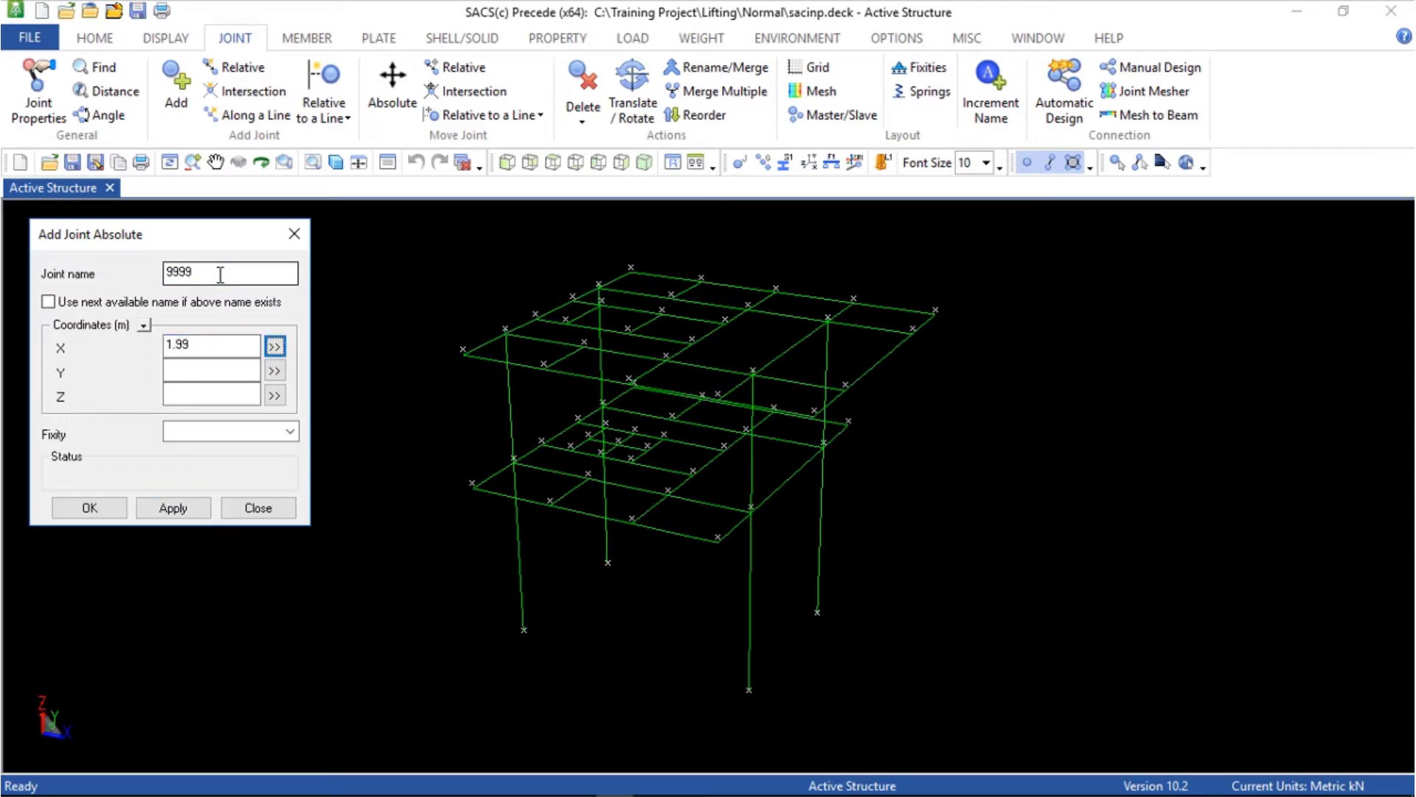
pyautogui.press('Tab')
pyautogui.write('-.18')
pyautogui.press('Tab')
pyautogui.press('Tab')
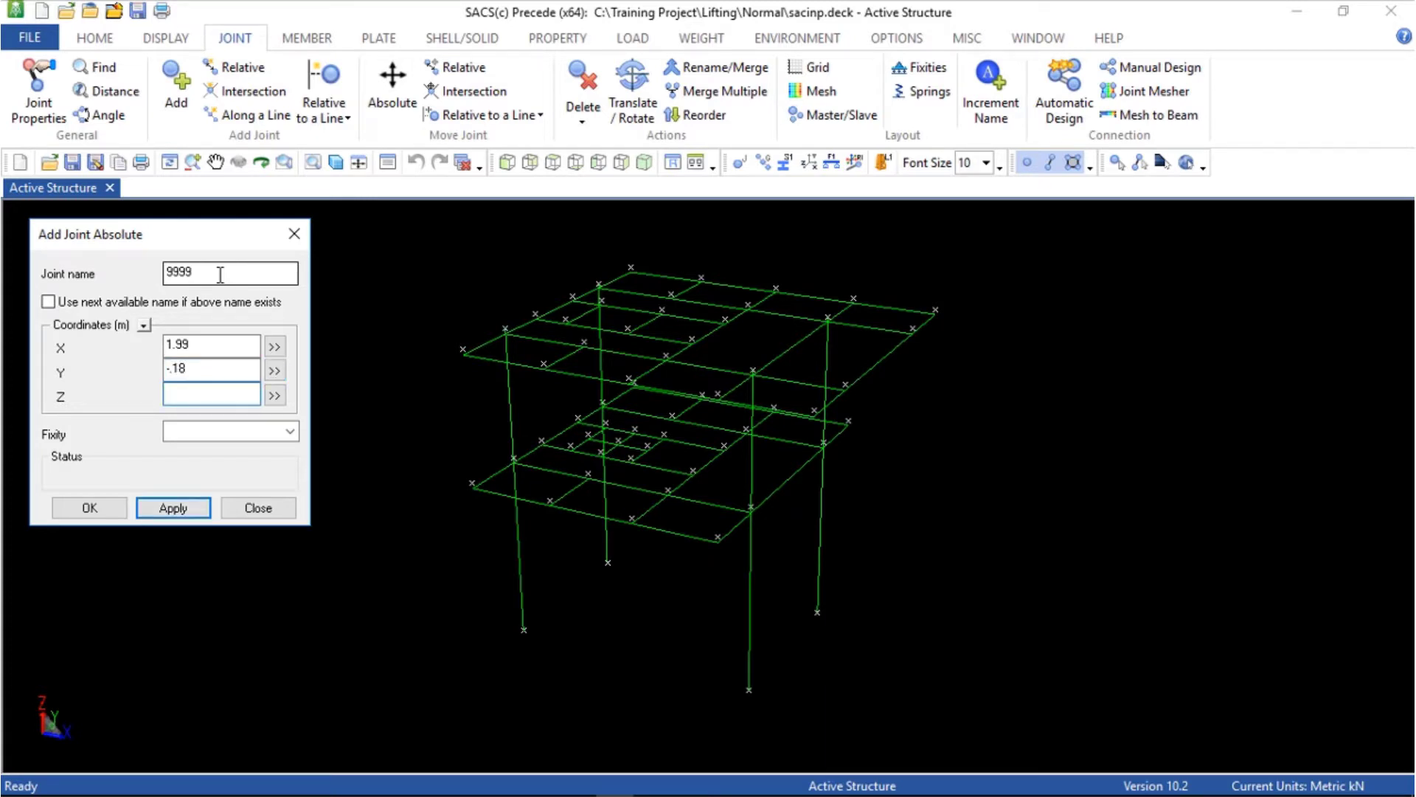
pyautogui.write('41')
# Give joint 9999 fixity 111111, create it, and zoom to the whole model
pyautogui.click(211, 431)
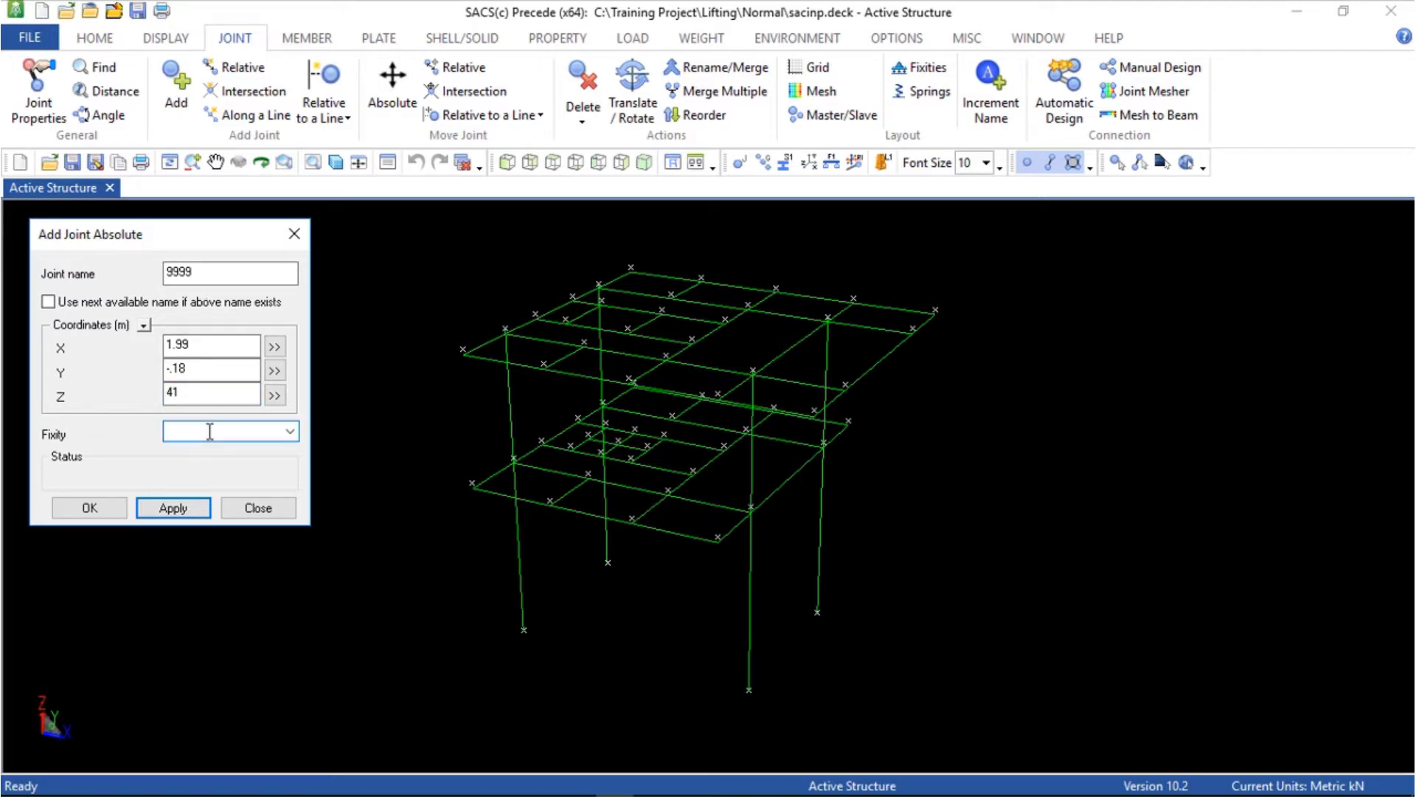
pyautogui.write('111111')
pyautogui.click(181, 511)
pyautogui.click(252, 509)
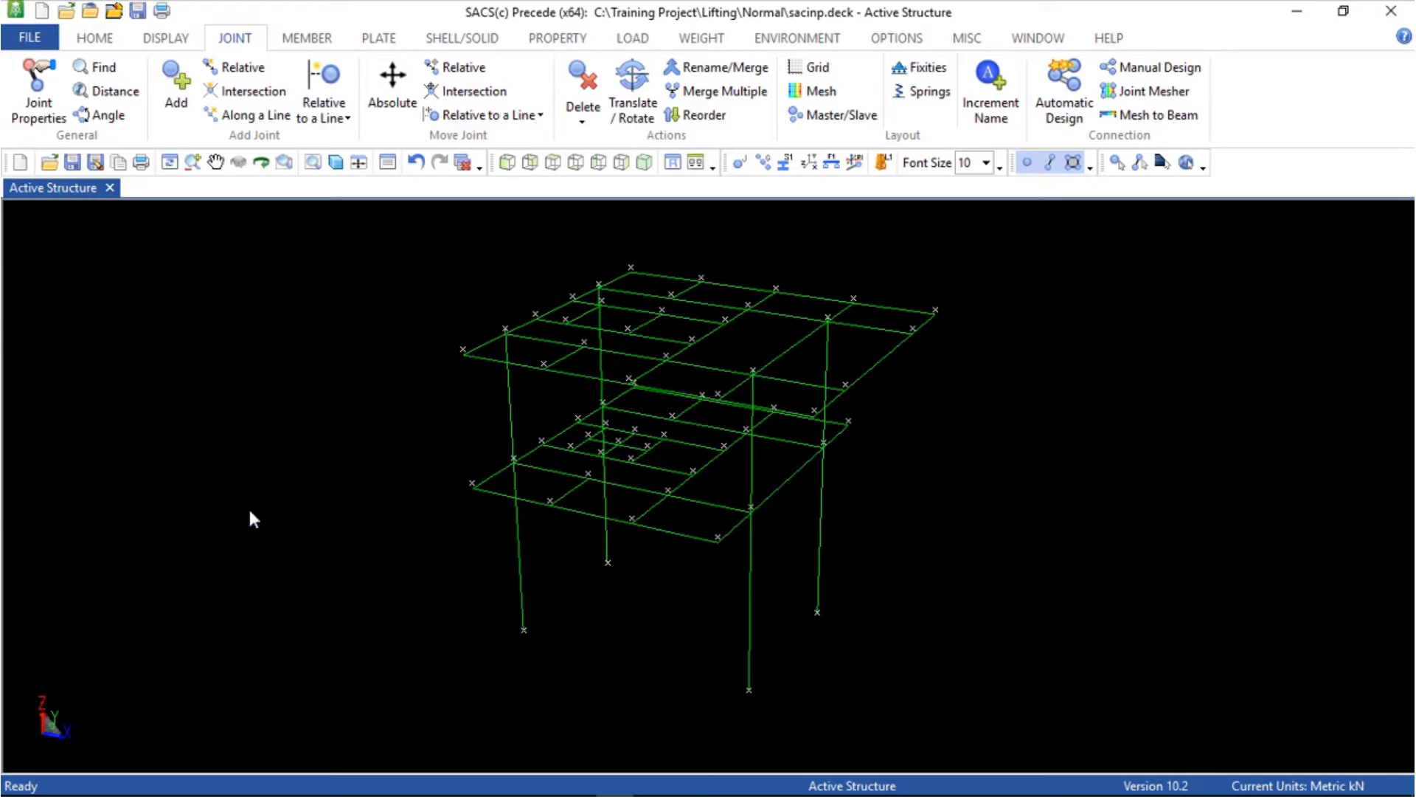
pyautogui.click(314, 163)
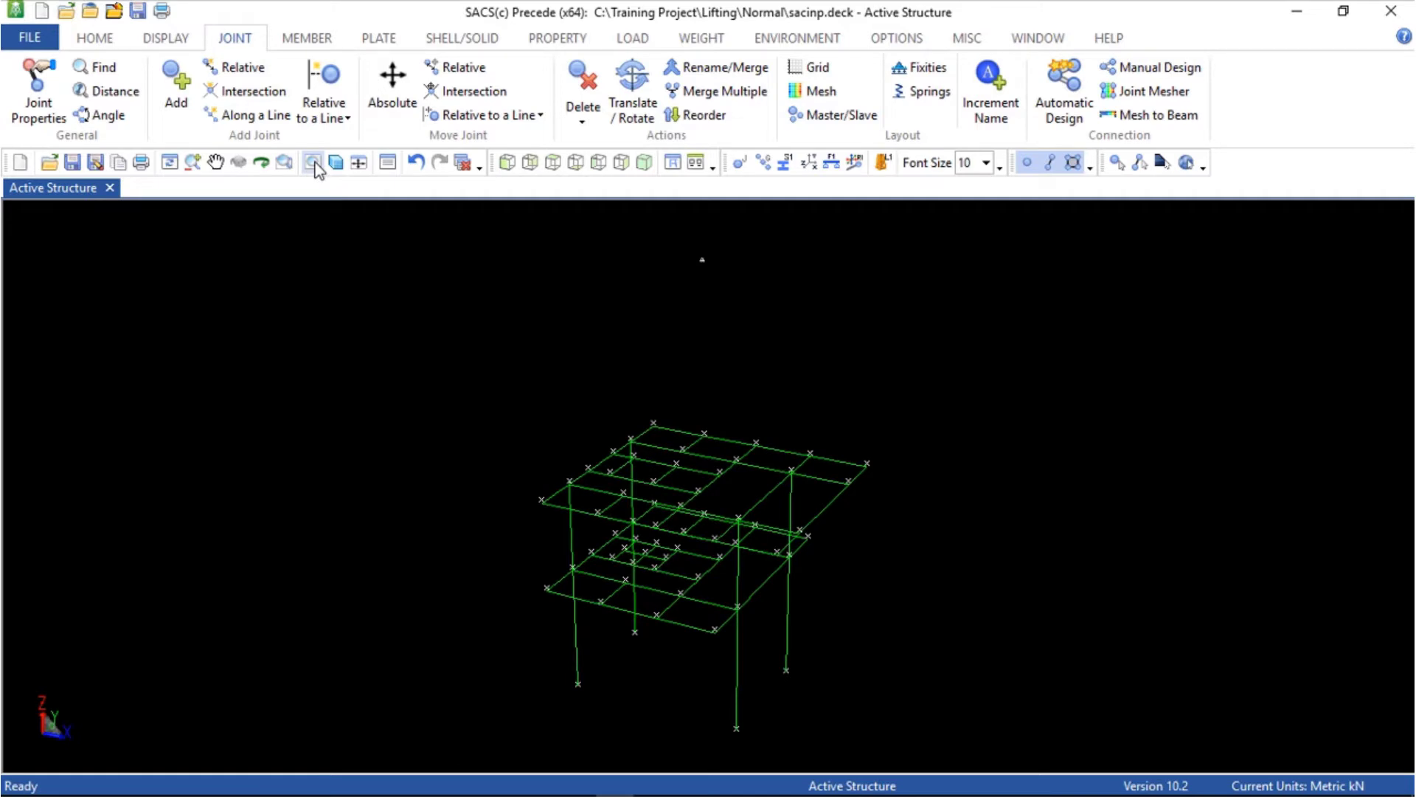
# Add sling member 801L-9999 in member group SLG
pyautogui.click(306, 39)
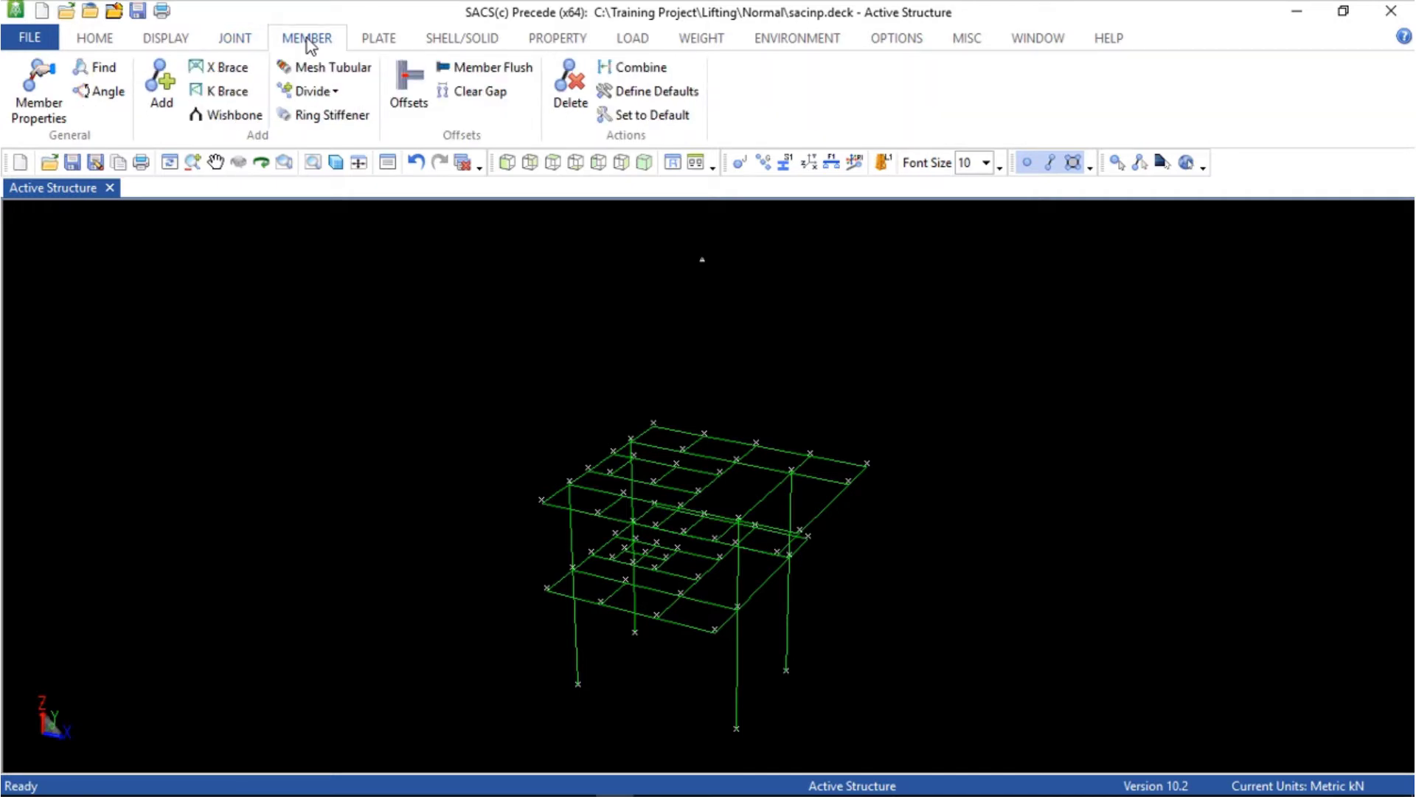
pyautogui.click(165, 78)
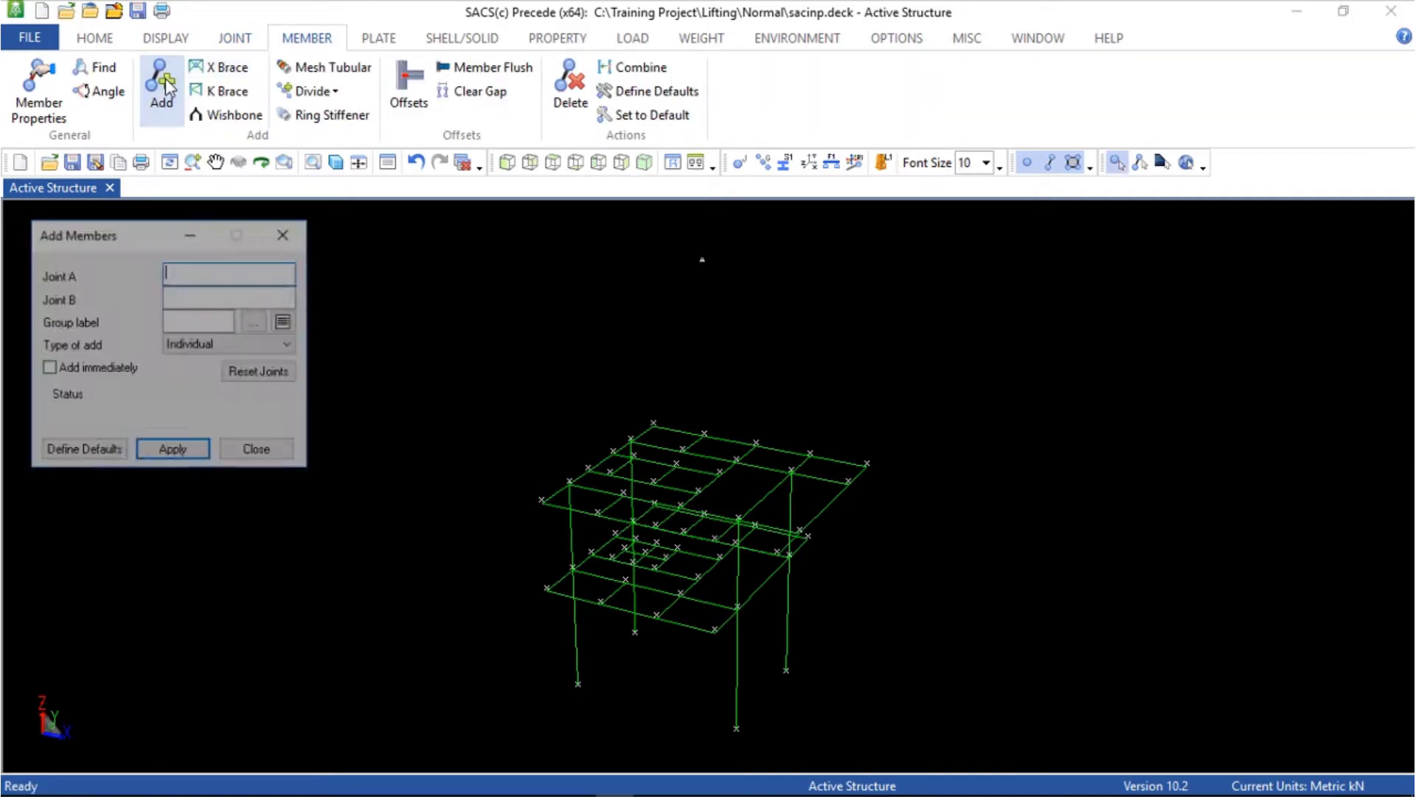
pyautogui.click(183, 323)
pyautogui.write('SLG')
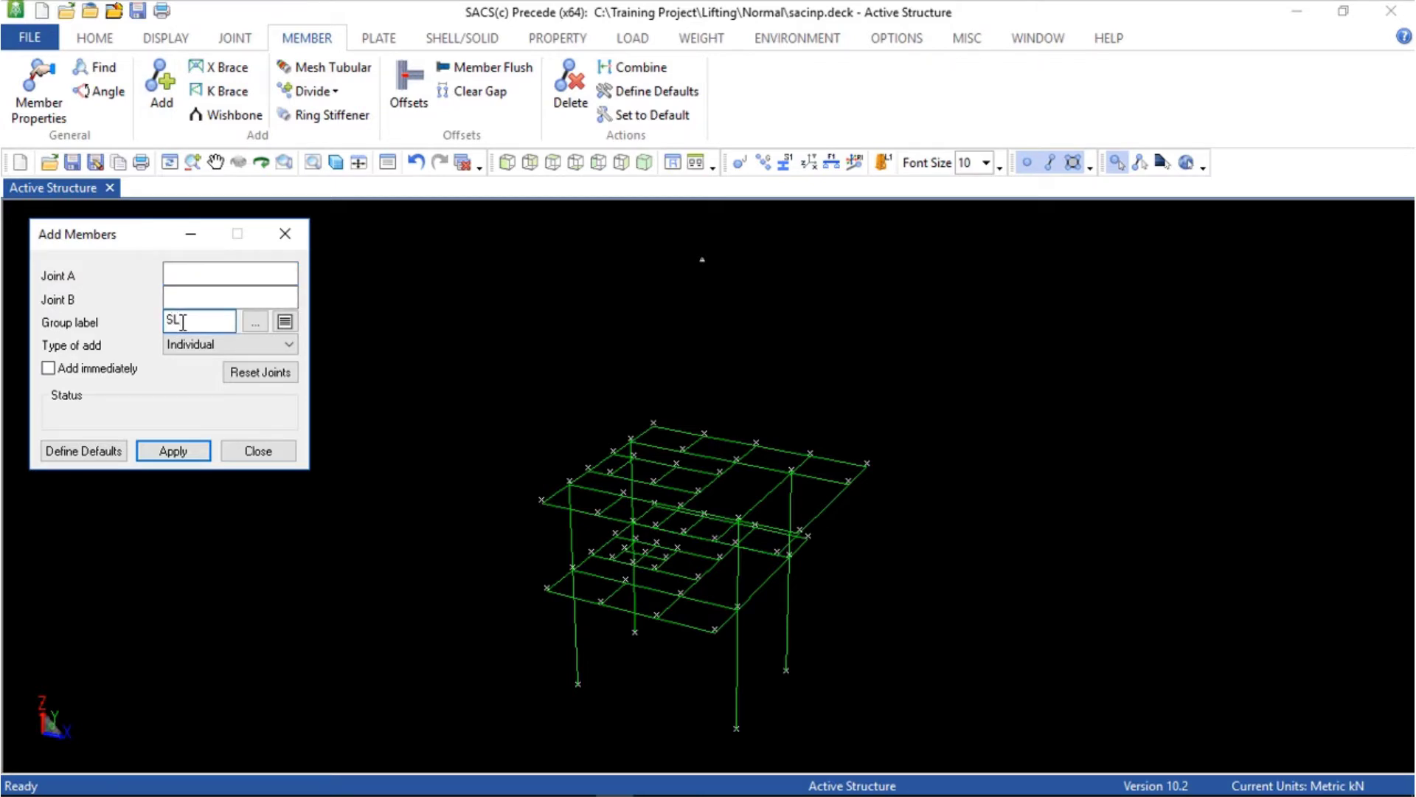
pyautogui.click(184, 274)
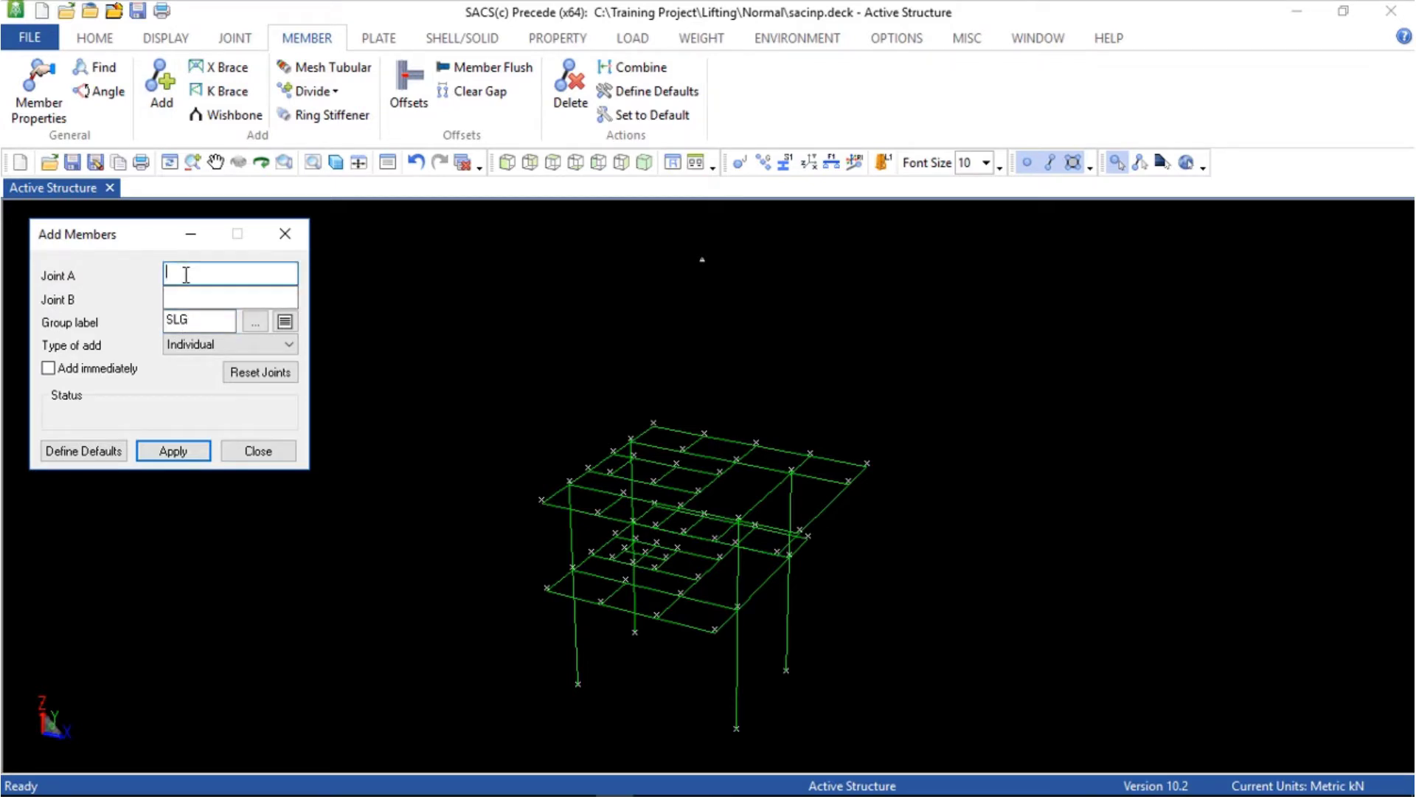
pyautogui.click(568, 484)
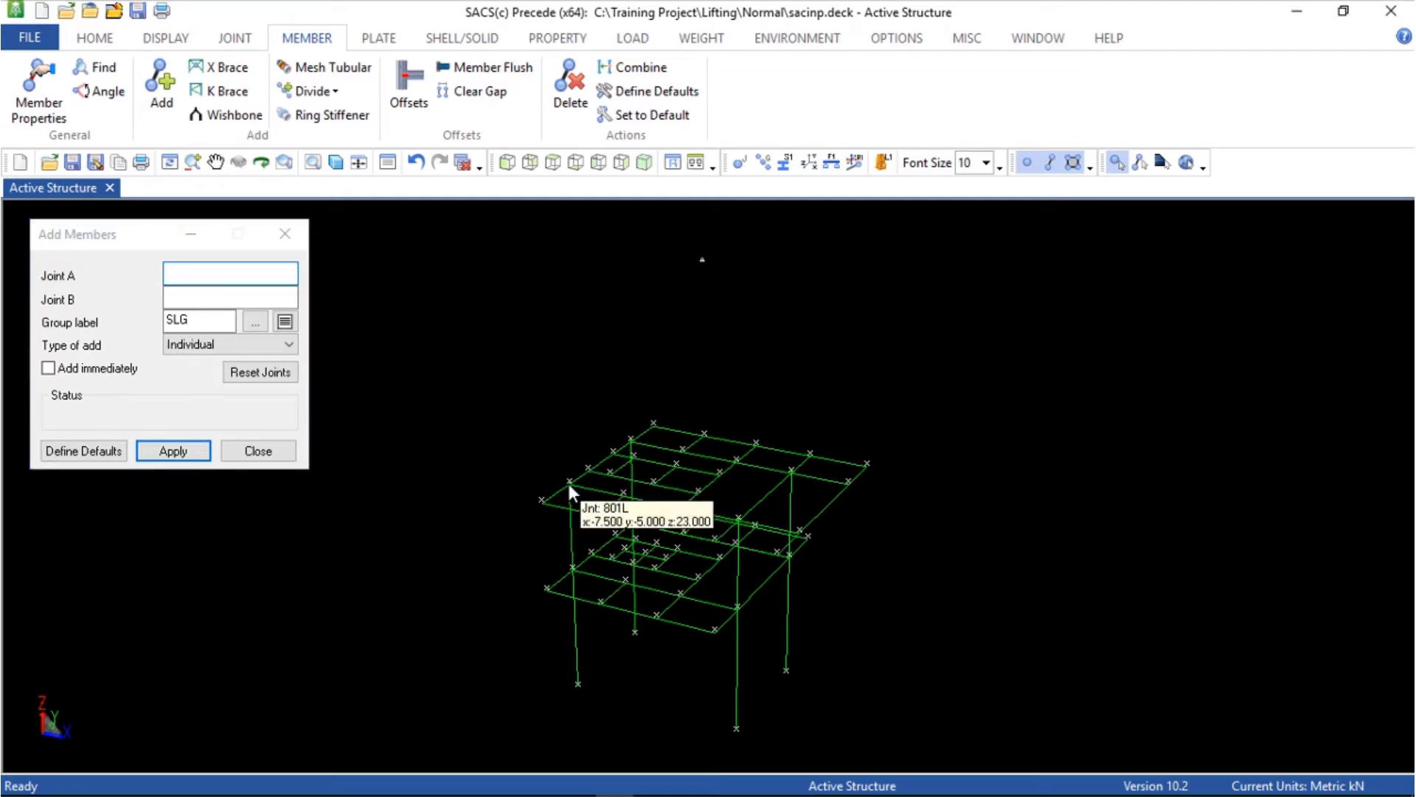
pyautogui.click(698, 259)
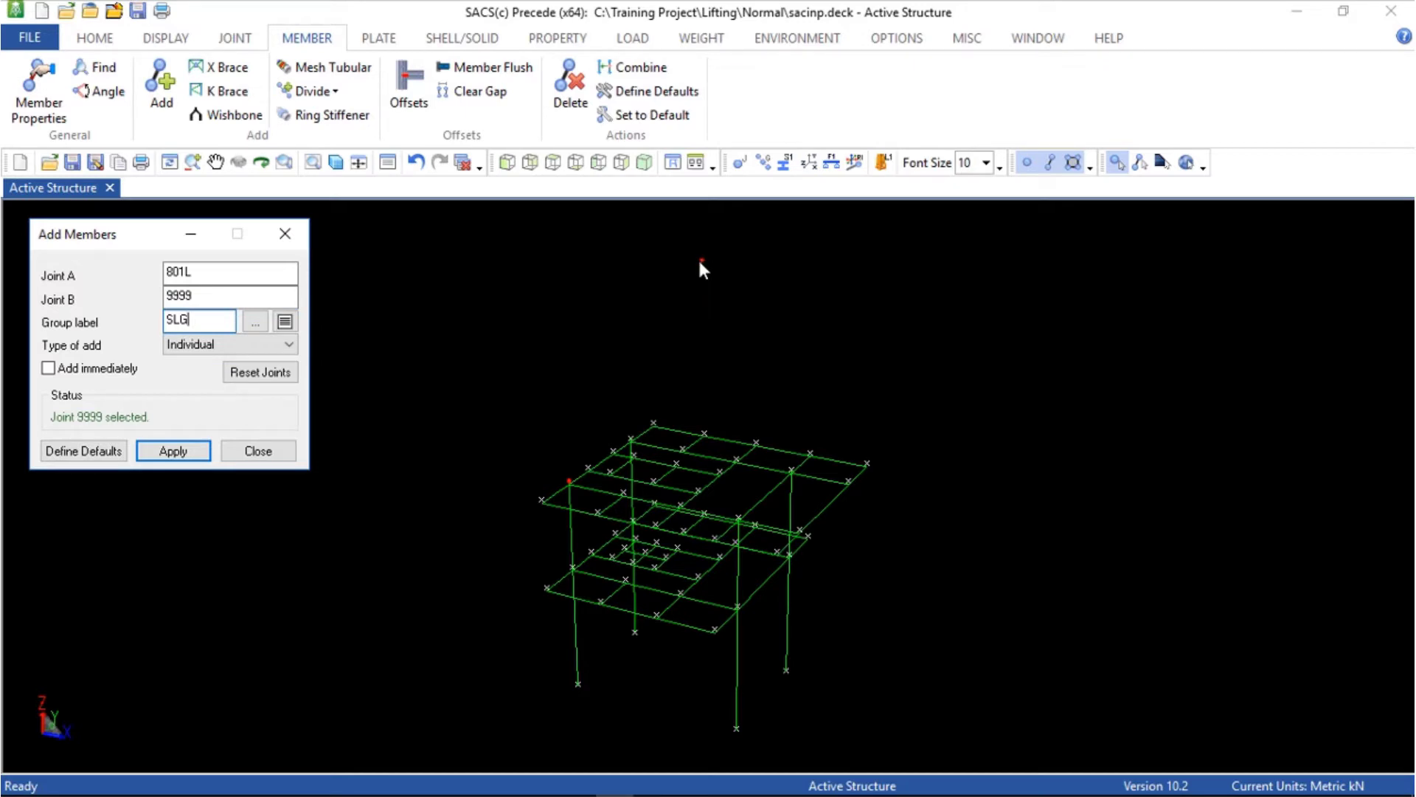
pyautogui.click(158, 449)
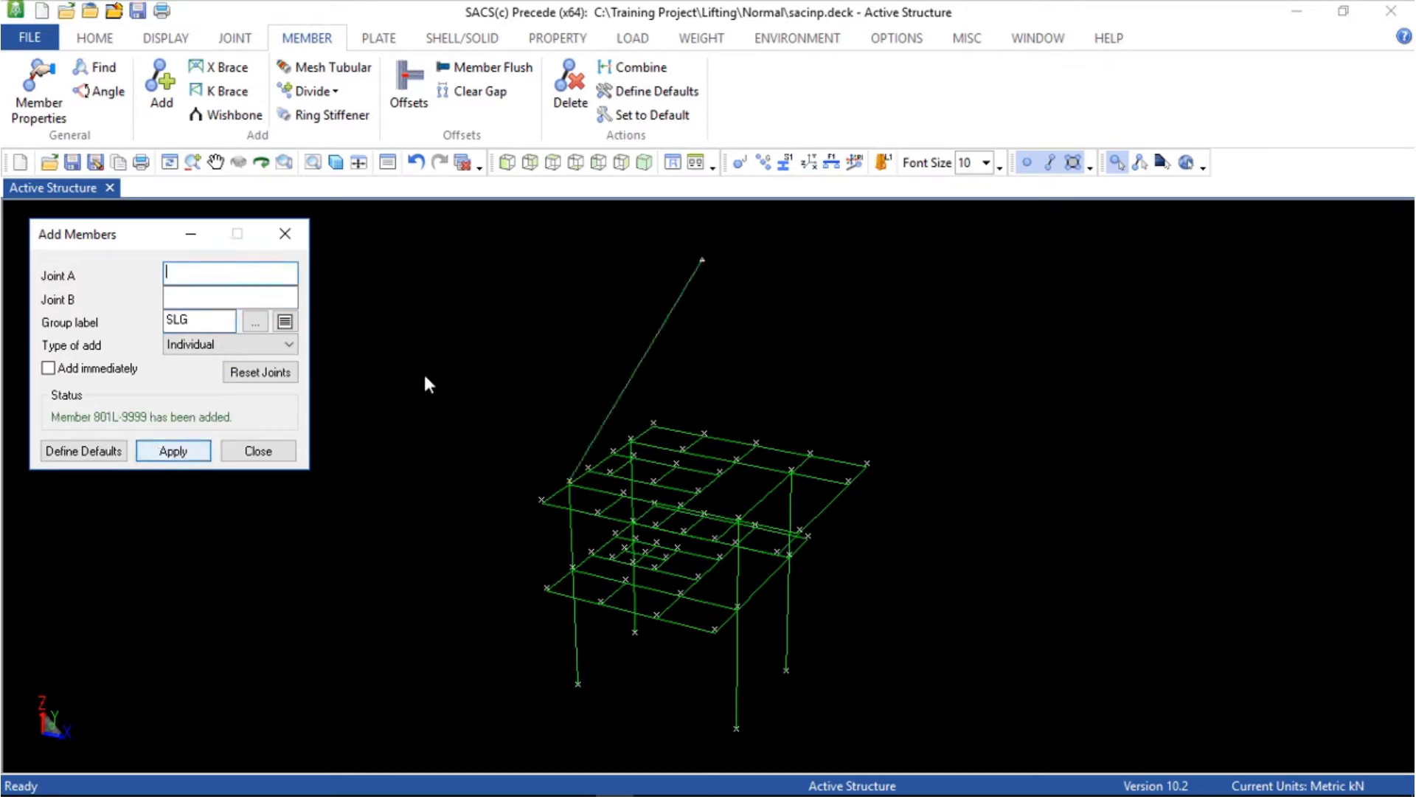
# Add SLG members 802L-9999, 804L-9999 and 803L-9999 to finish the sling pyramid
pyautogui.click(741, 516)
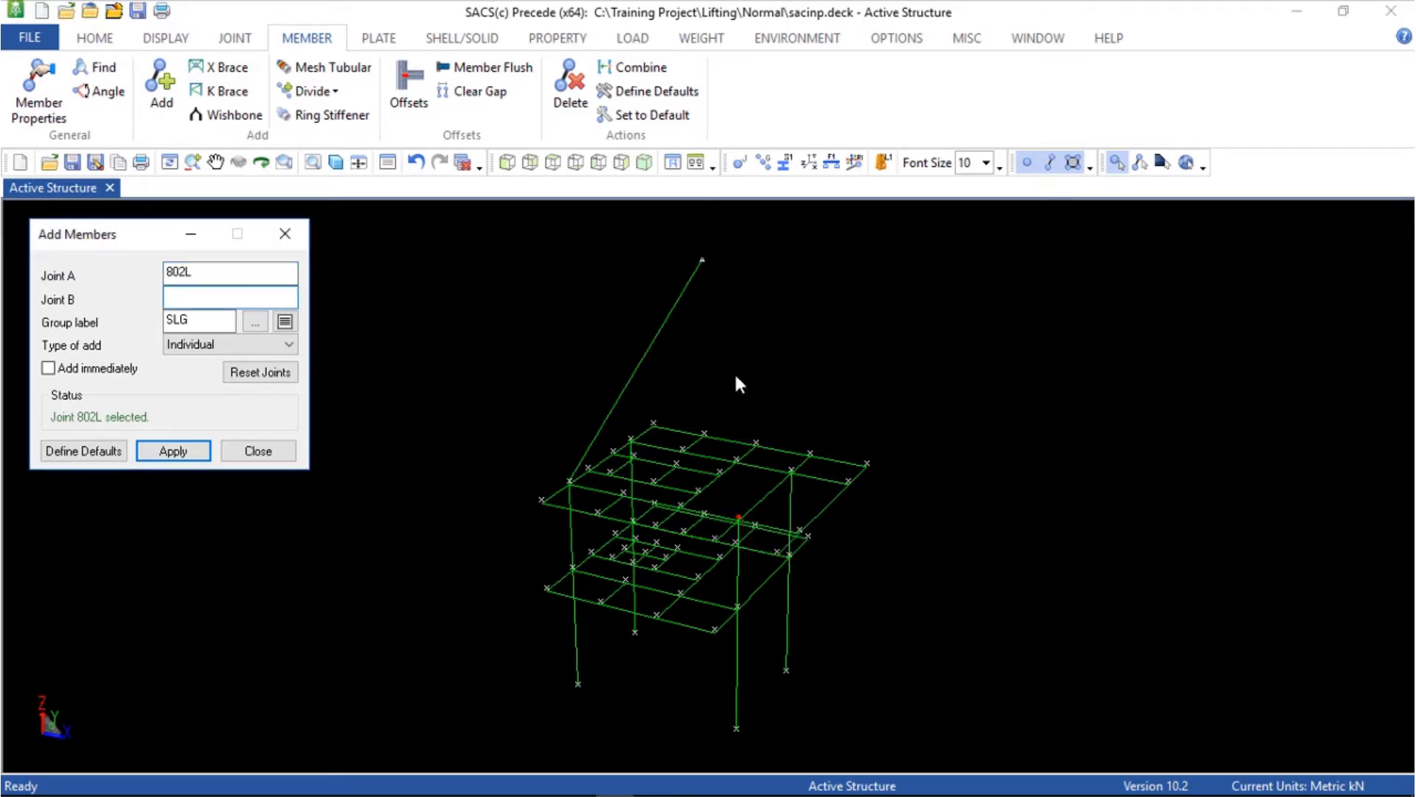
pyautogui.click(701, 260)
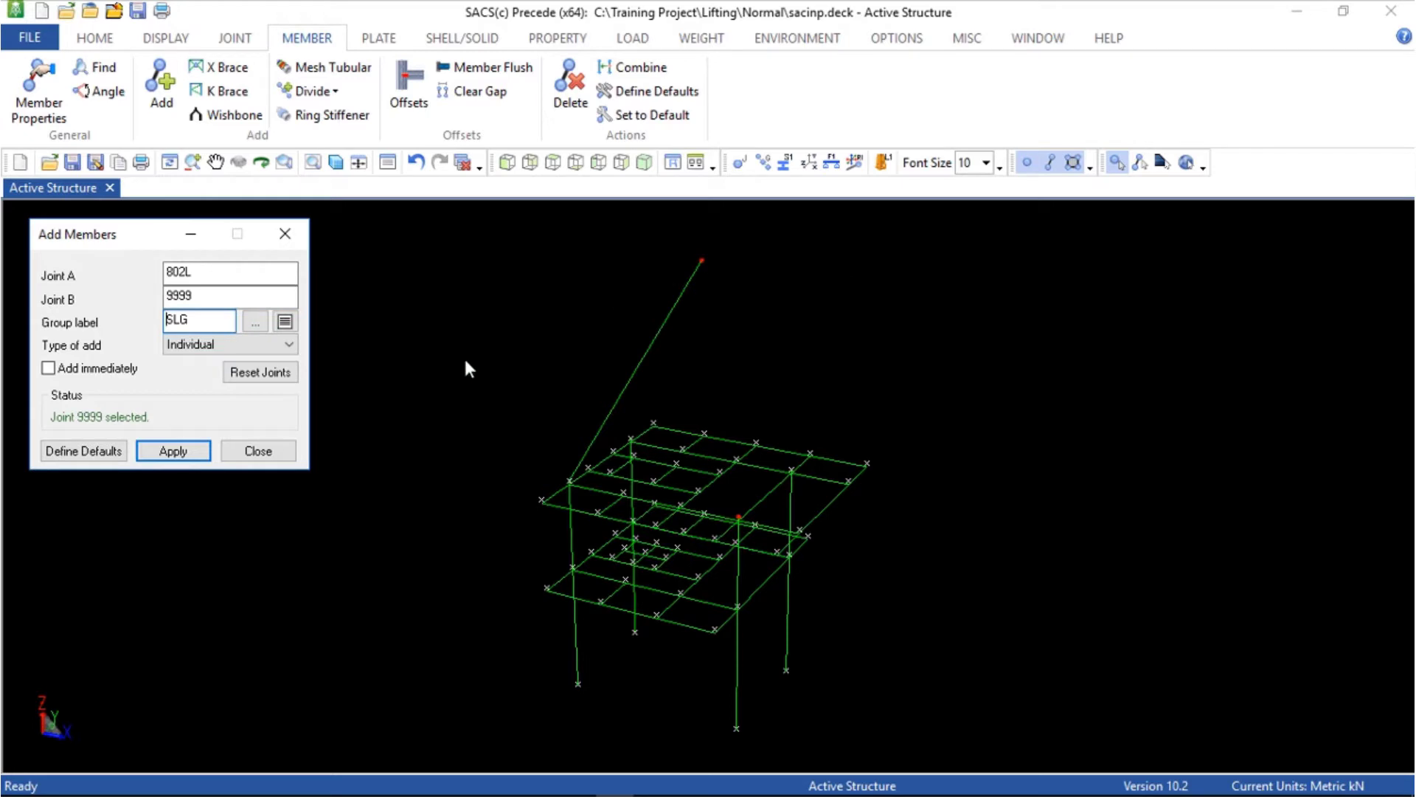
pyautogui.click(172, 450)
pyautogui.click(791, 470)
pyautogui.click(701, 260)
pyautogui.click(173, 451)
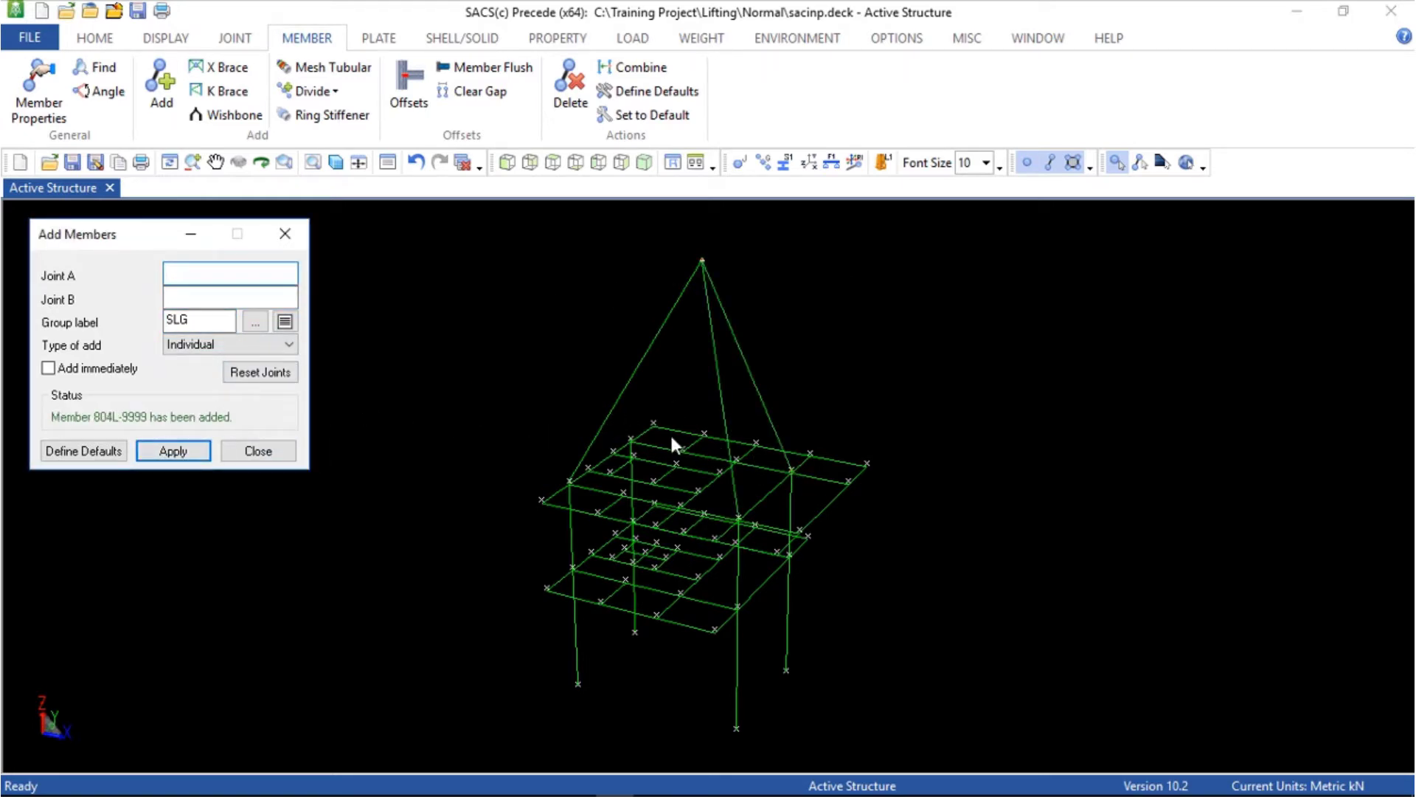
pyautogui.click(630, 443)
pyautogui.click(701, 260)
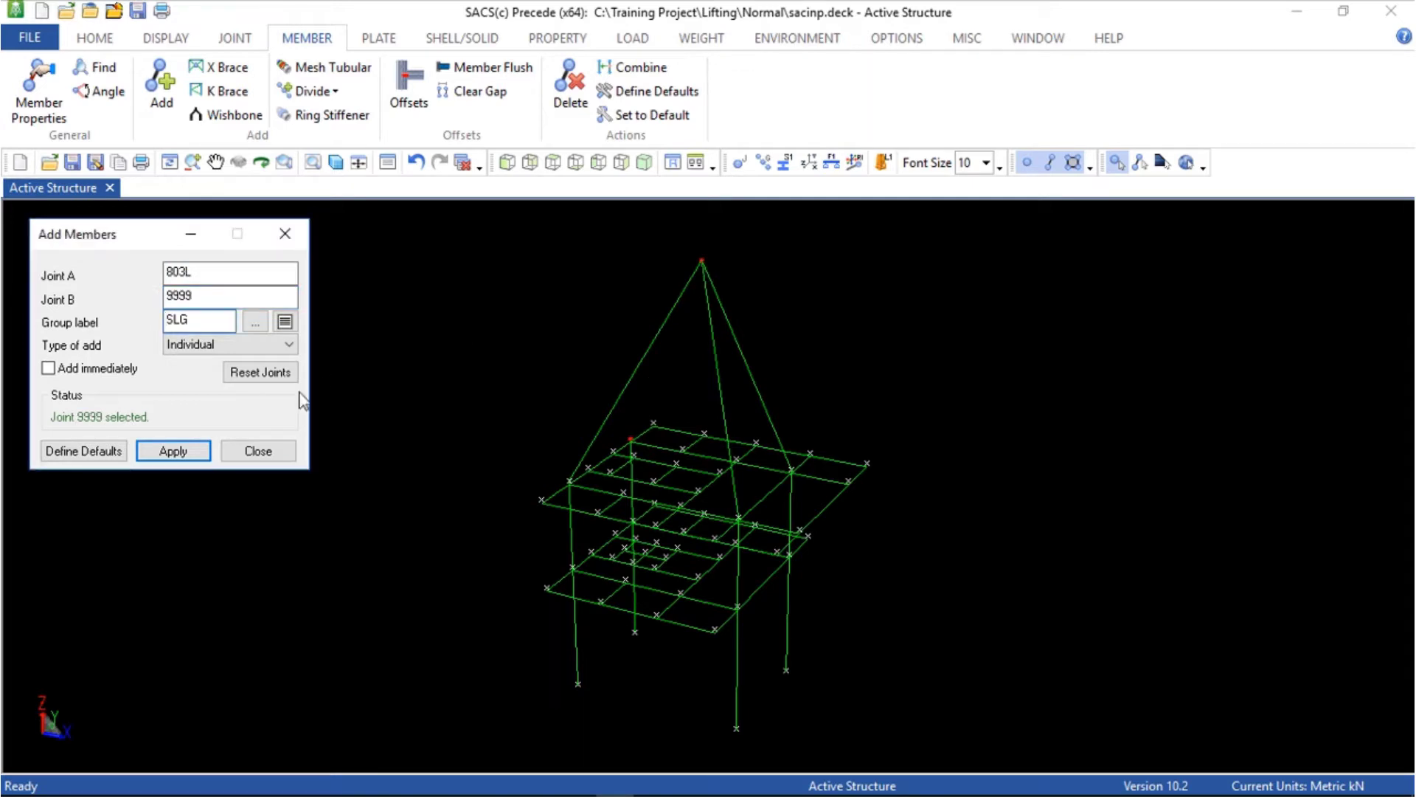
pyautogui.click(185, 448)
pyautogui.click(253, 450)
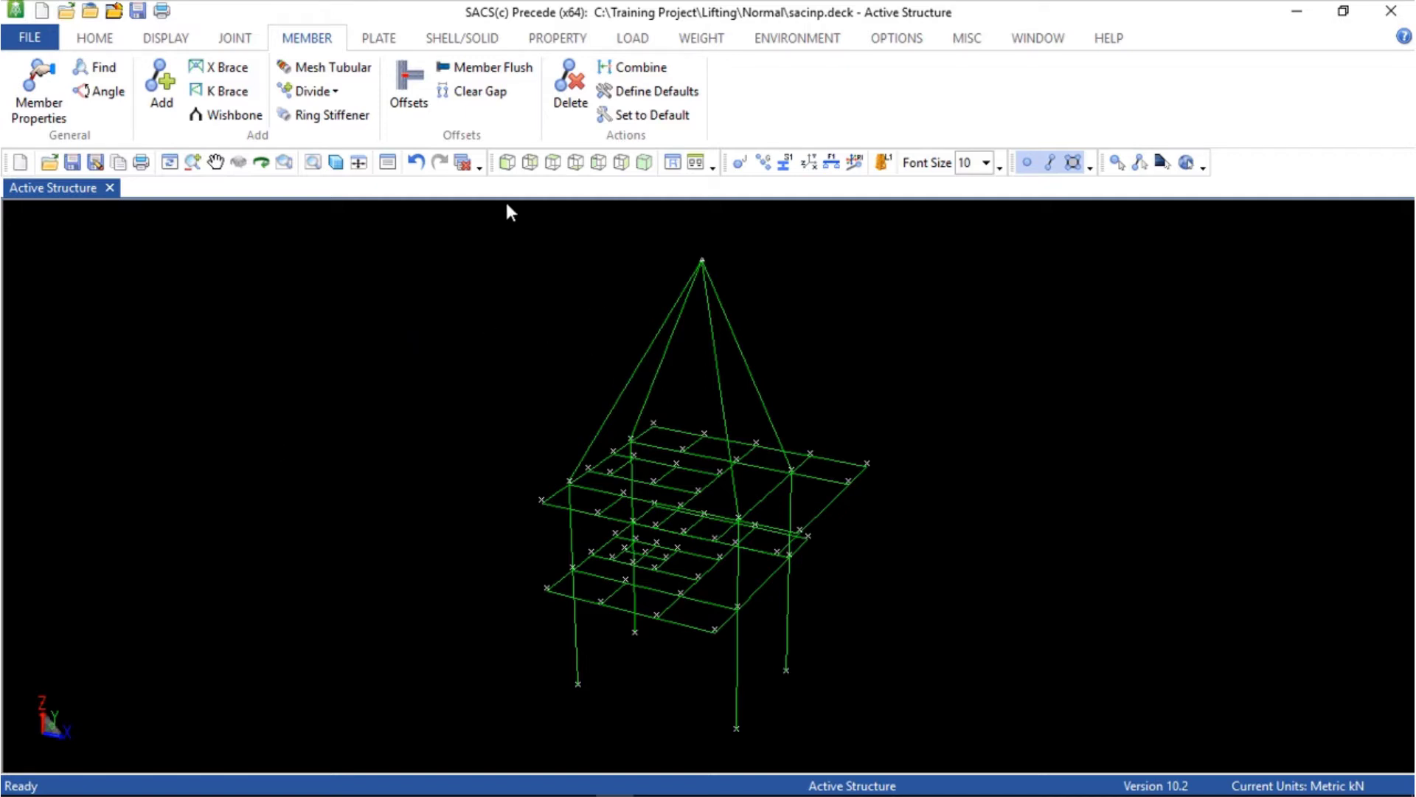
# Make SLG a tubular group with diameter and wall thickness in centimetres
pyautogui.click(576, 46)
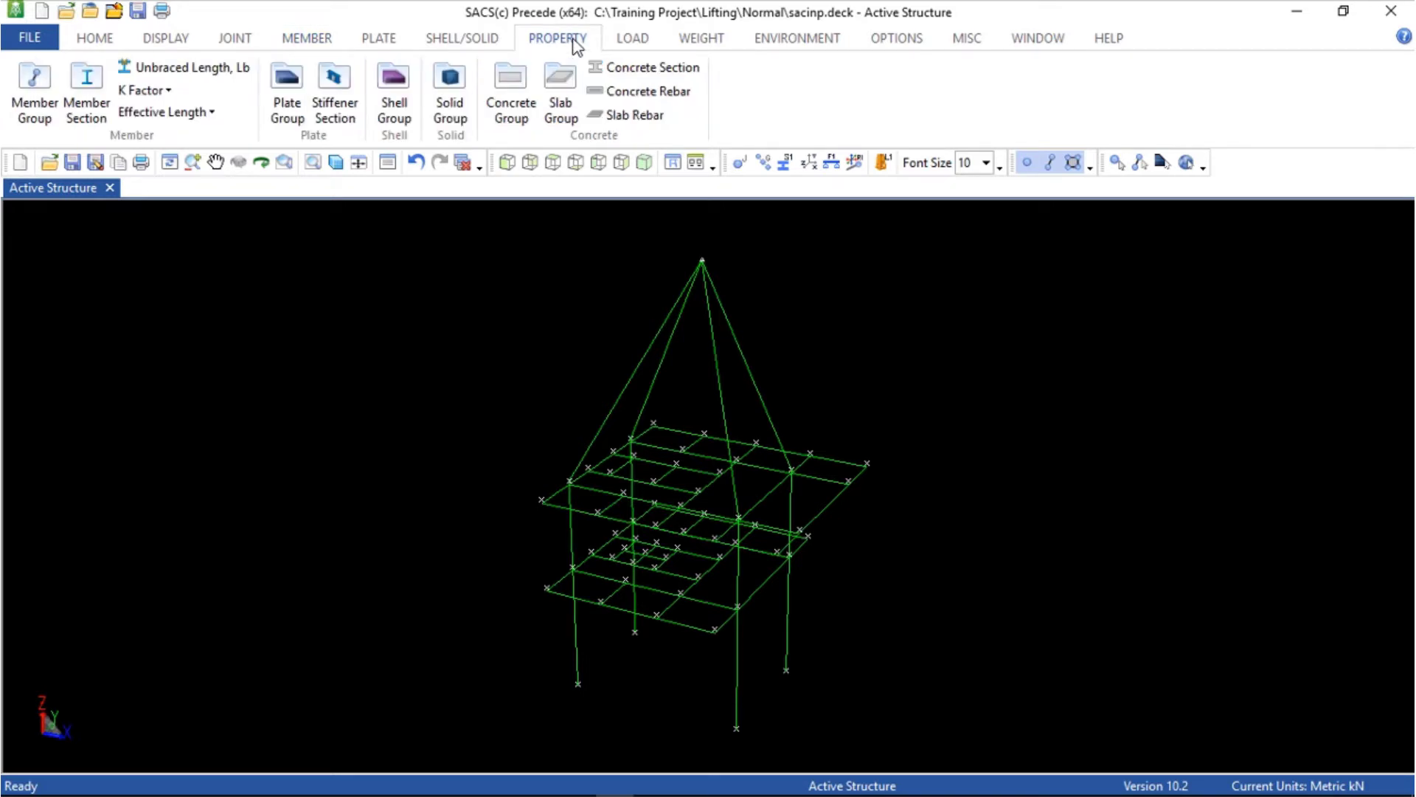
pyautogui.click(39, 118)
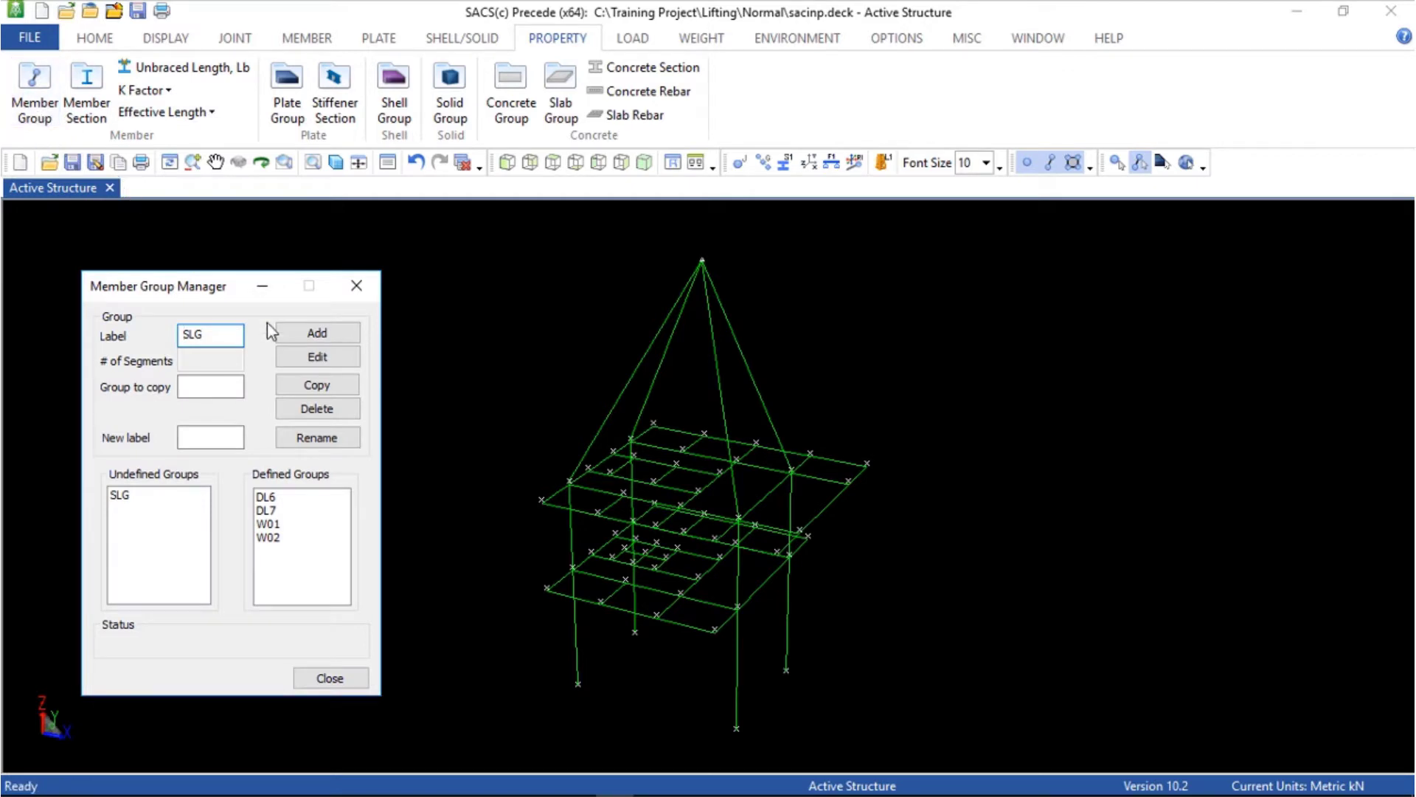
pyautogui.click(317, 335)
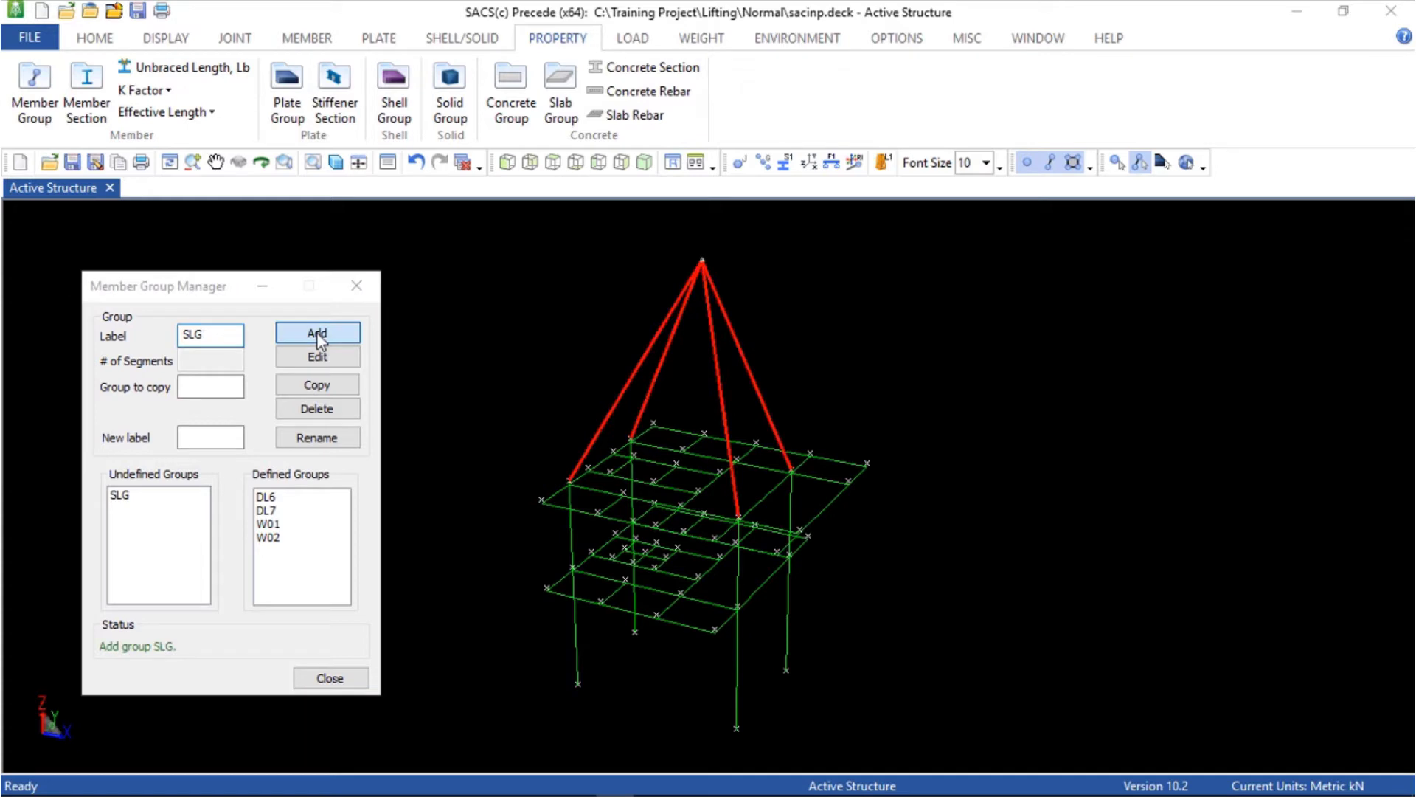
pyautogui.click(467, 267)
pyautogui.click(472, 295)
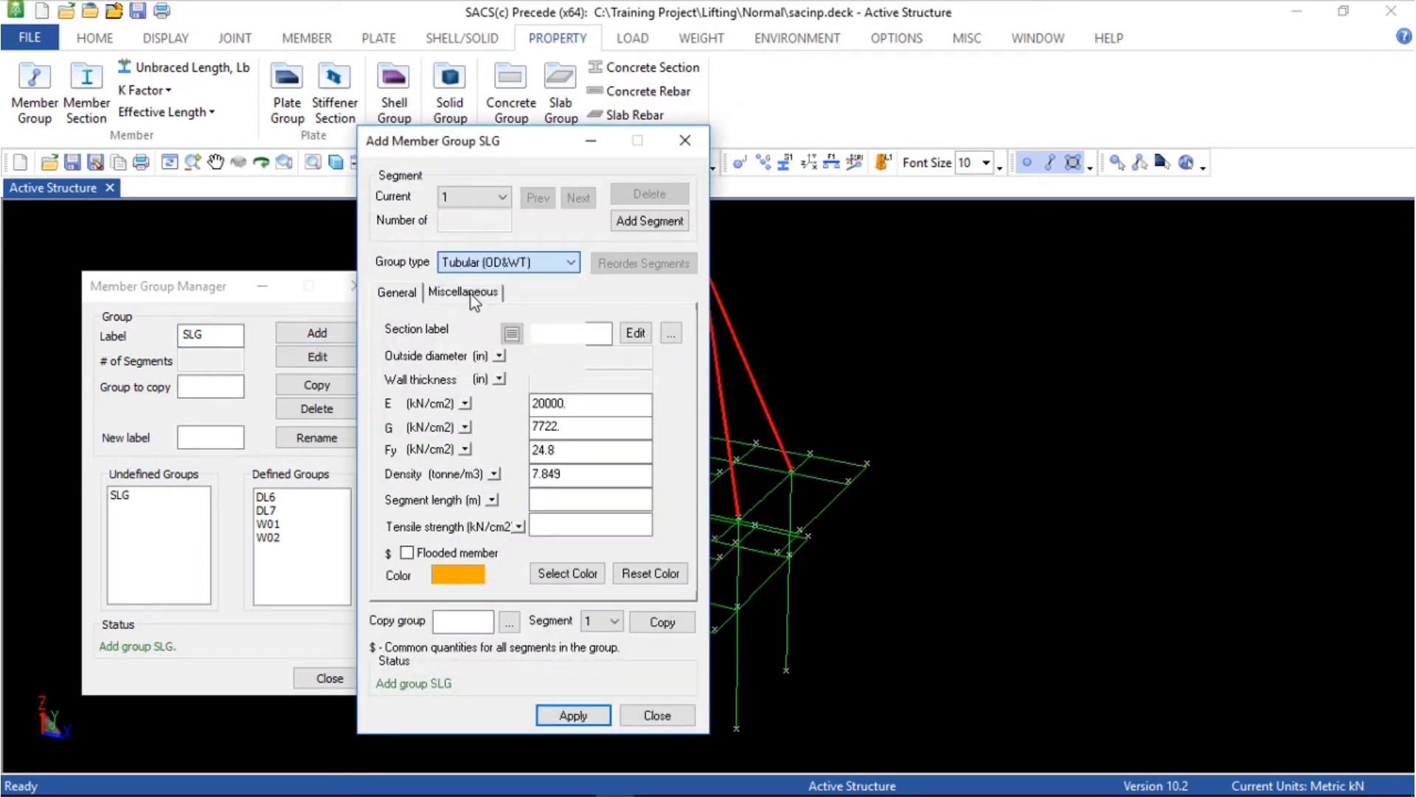
pyautogui.click(502, 358)
pyautogui.click(513, 378)
pyautogui.click(501, 379)
pyautogui.click(506, 400)
# Give SLG a 15 cm OD, 7.49 cm wall and 0.001 density, then save
pyautogui.click(551, 360)
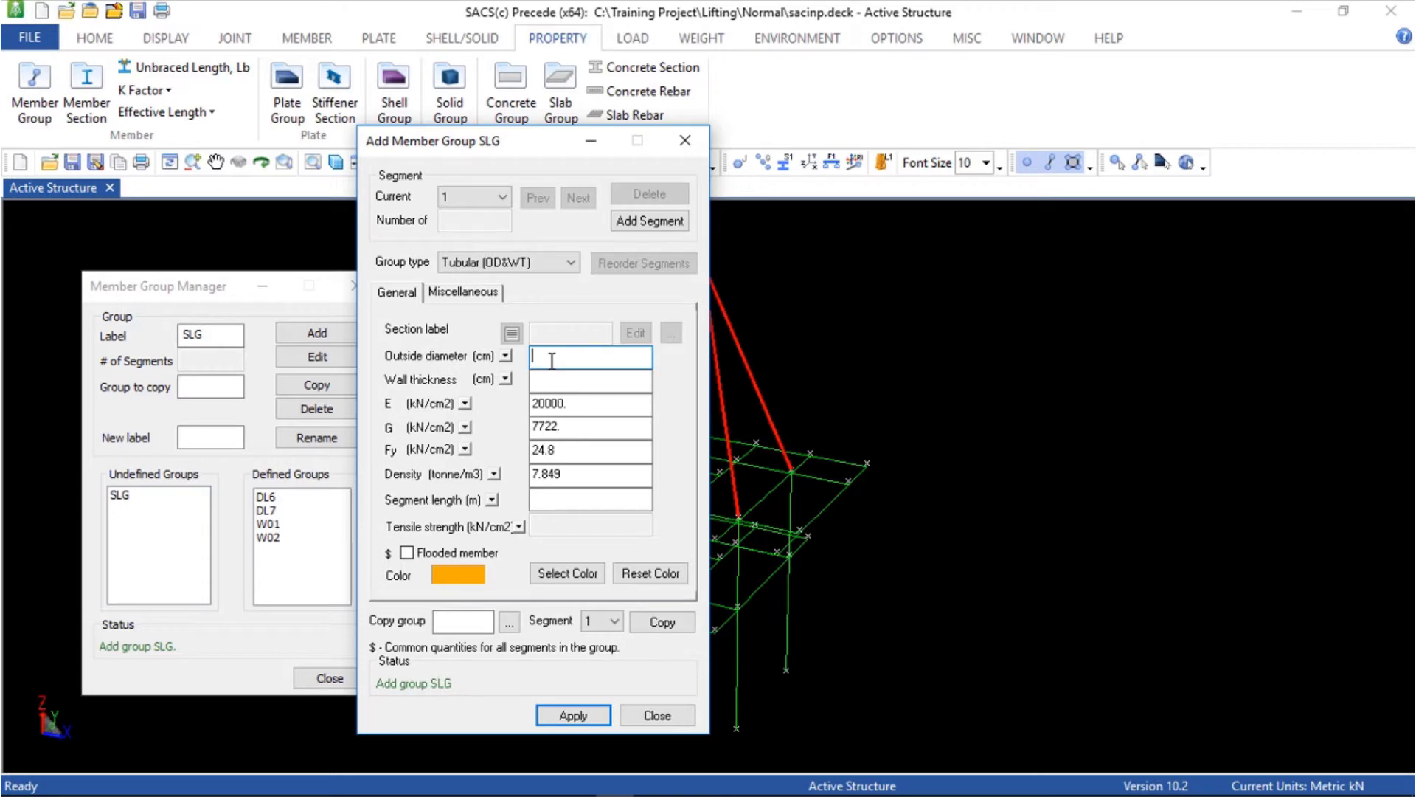
pyautogui.write('15')
pyautogui.click(549, 381)
pyautogui.write('7.49')
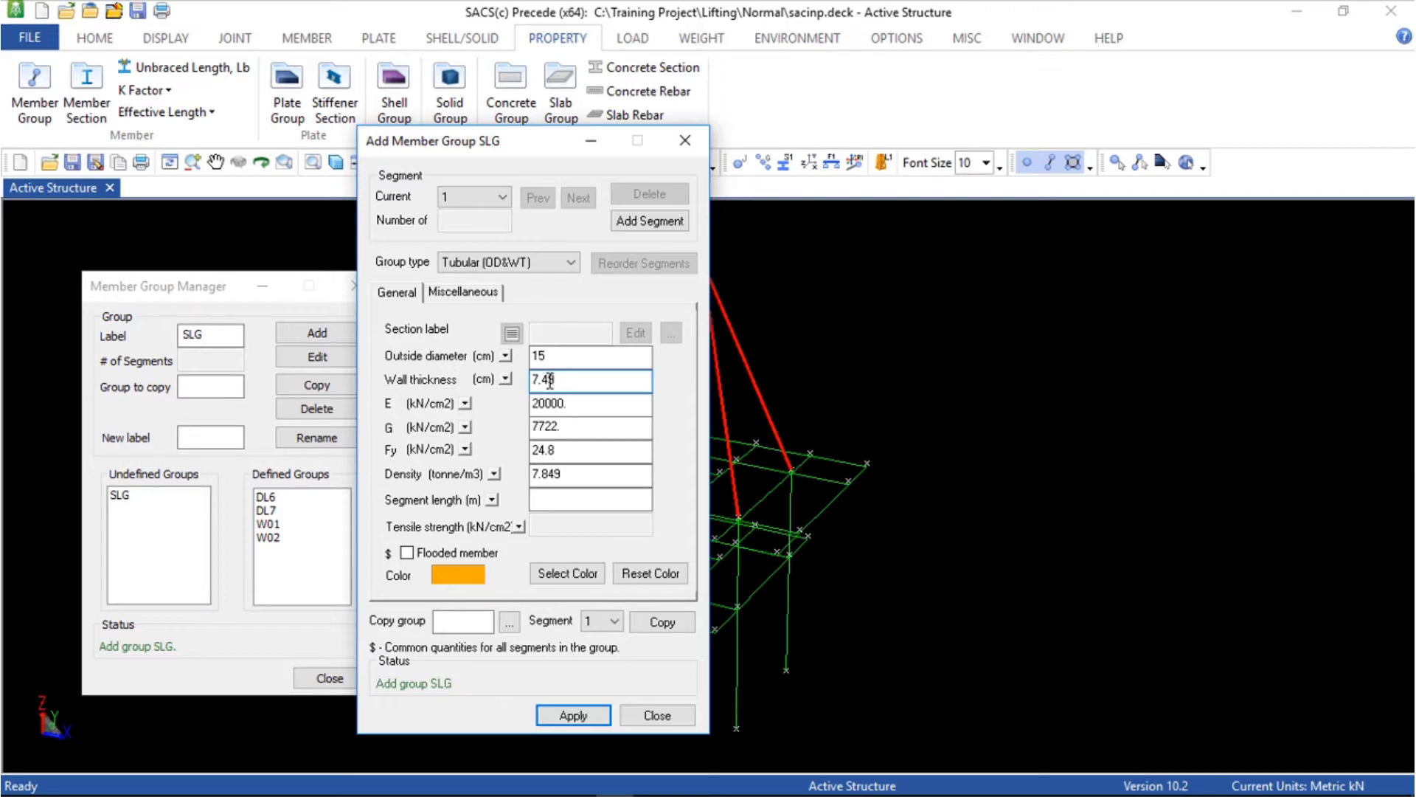
pyautogui.doubleClick(564, 475)
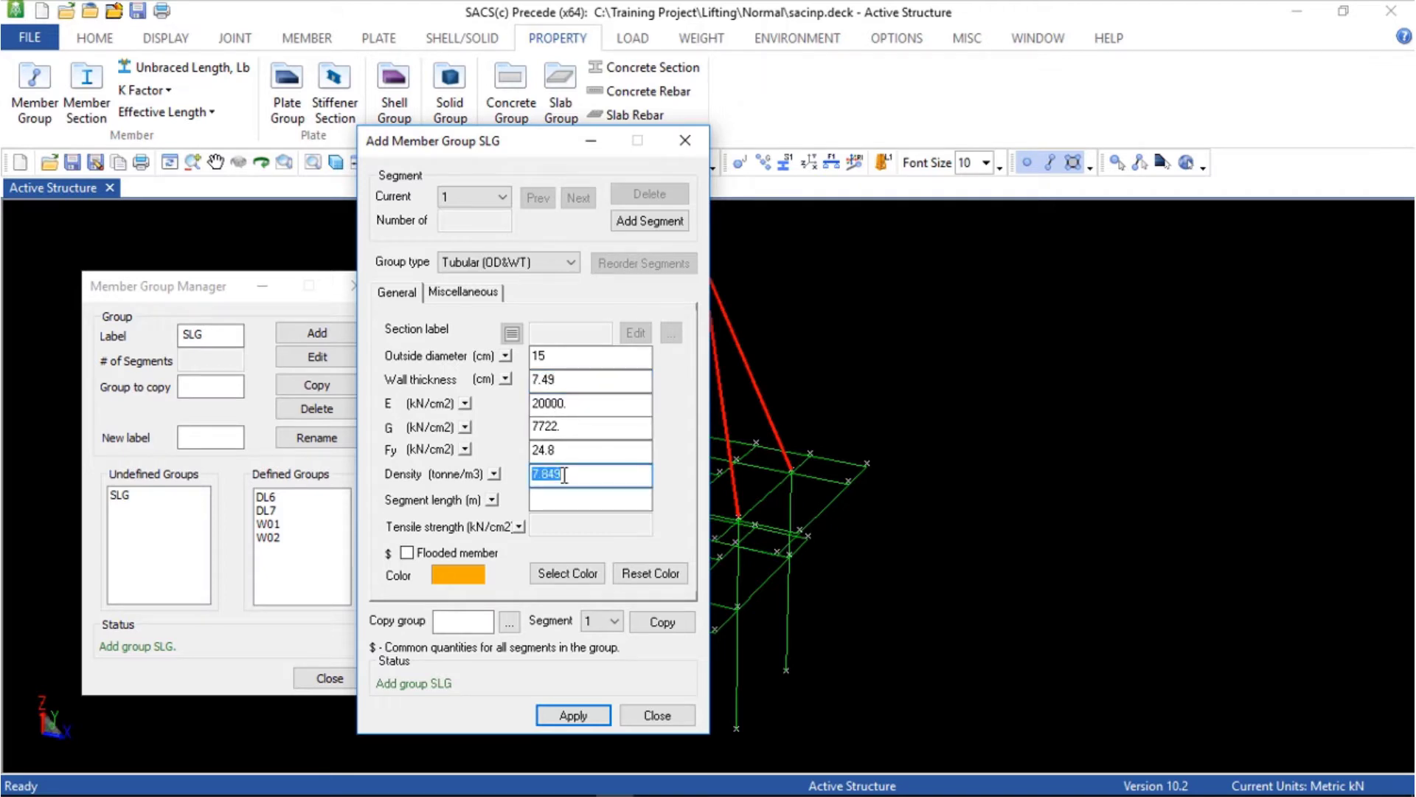
pyautogui.write('.001')
pyautogui.click(571, 715)
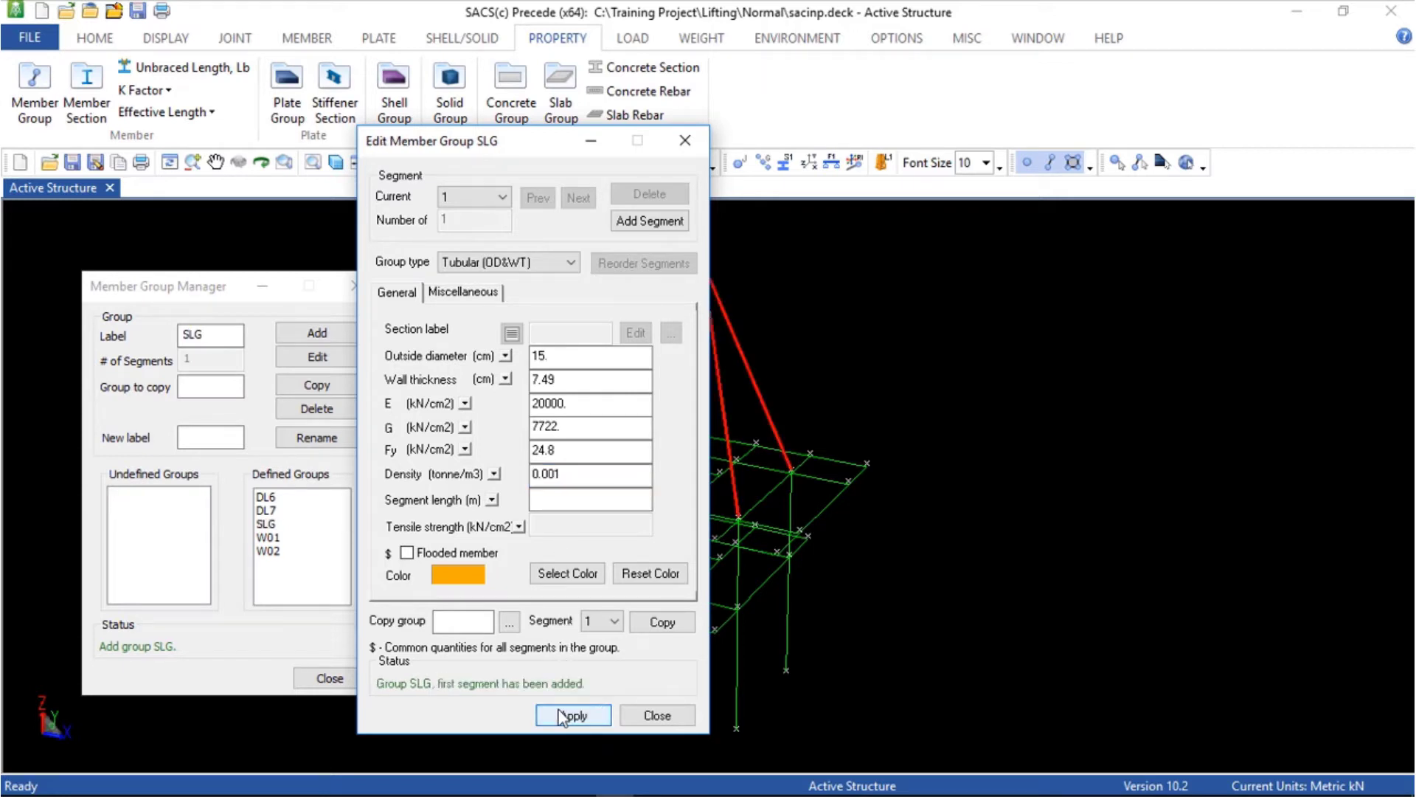
pyautogui.click(653, 716)
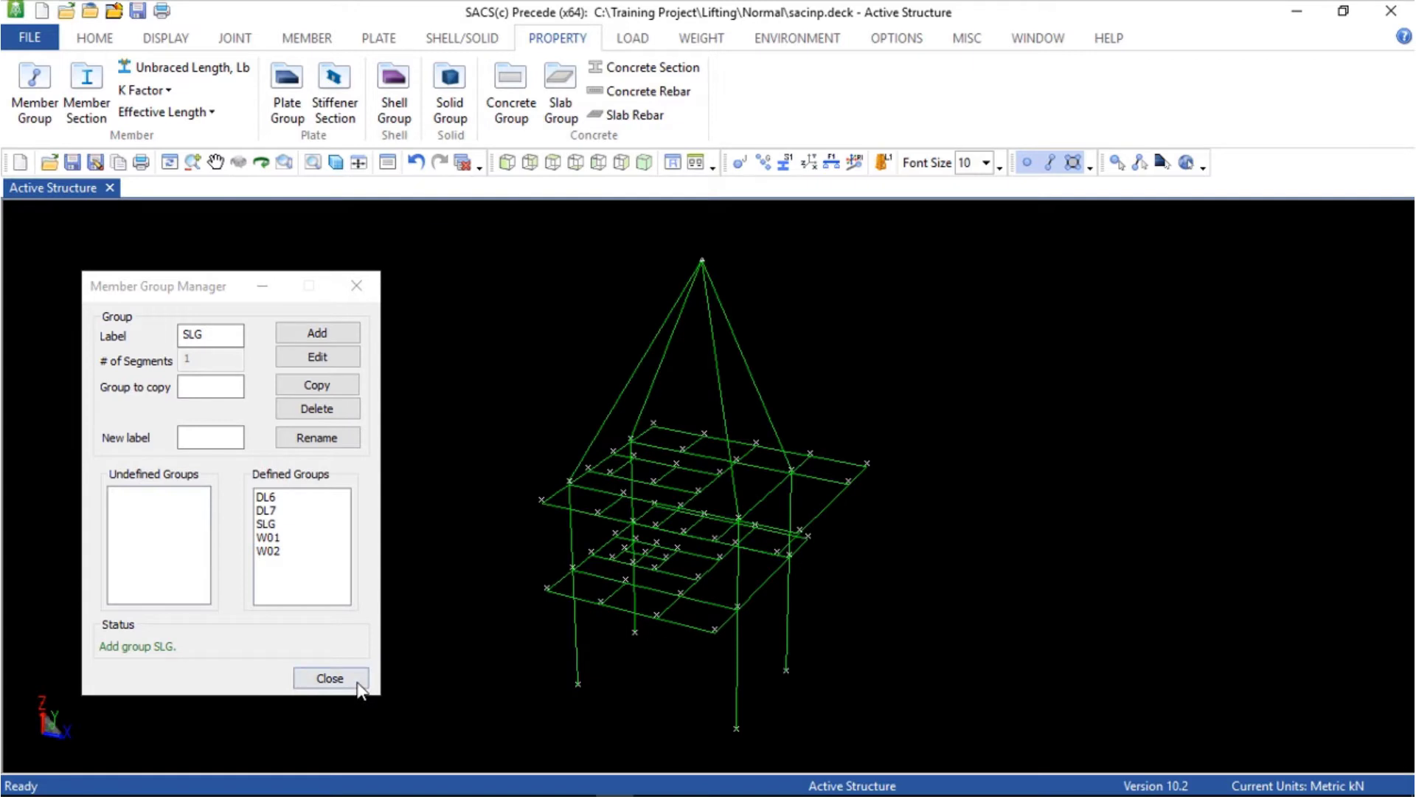
pyautogui.click(359, 681)
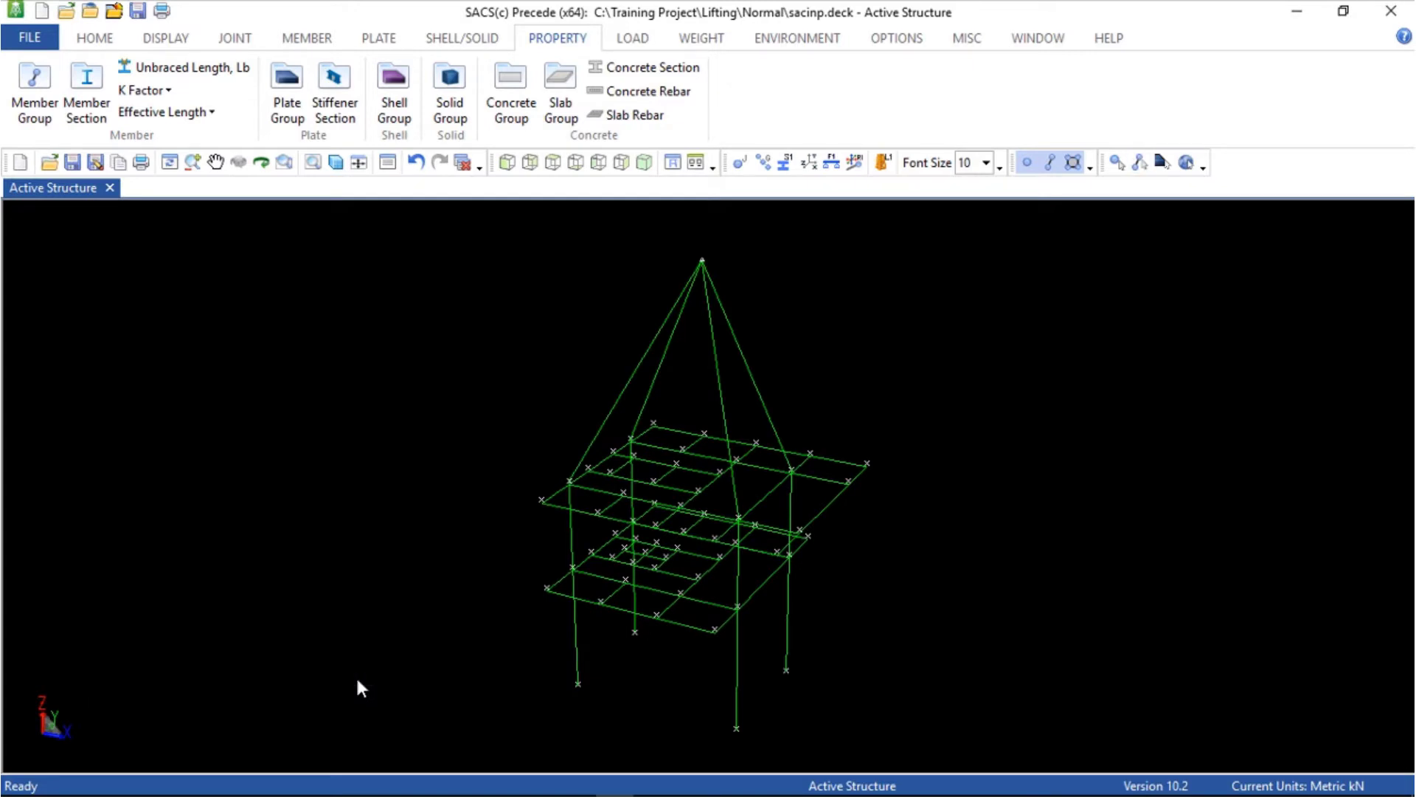
# Preview the model solid-rendered, then return it to wireframe with the JOINT tools showing
pyautogui.click(335, 163)
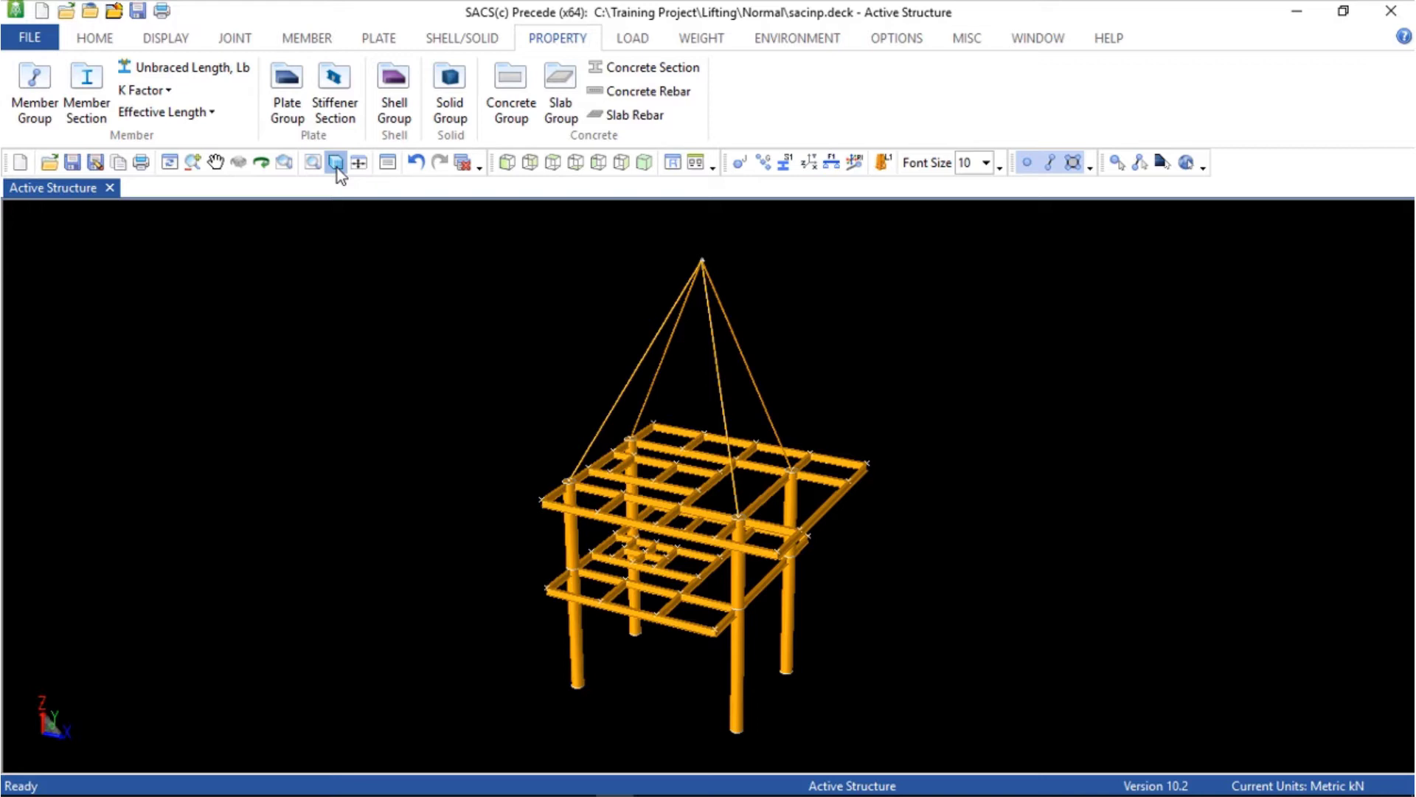
pyautogui.click(337, 163)
pyautogui.click(335, 165)
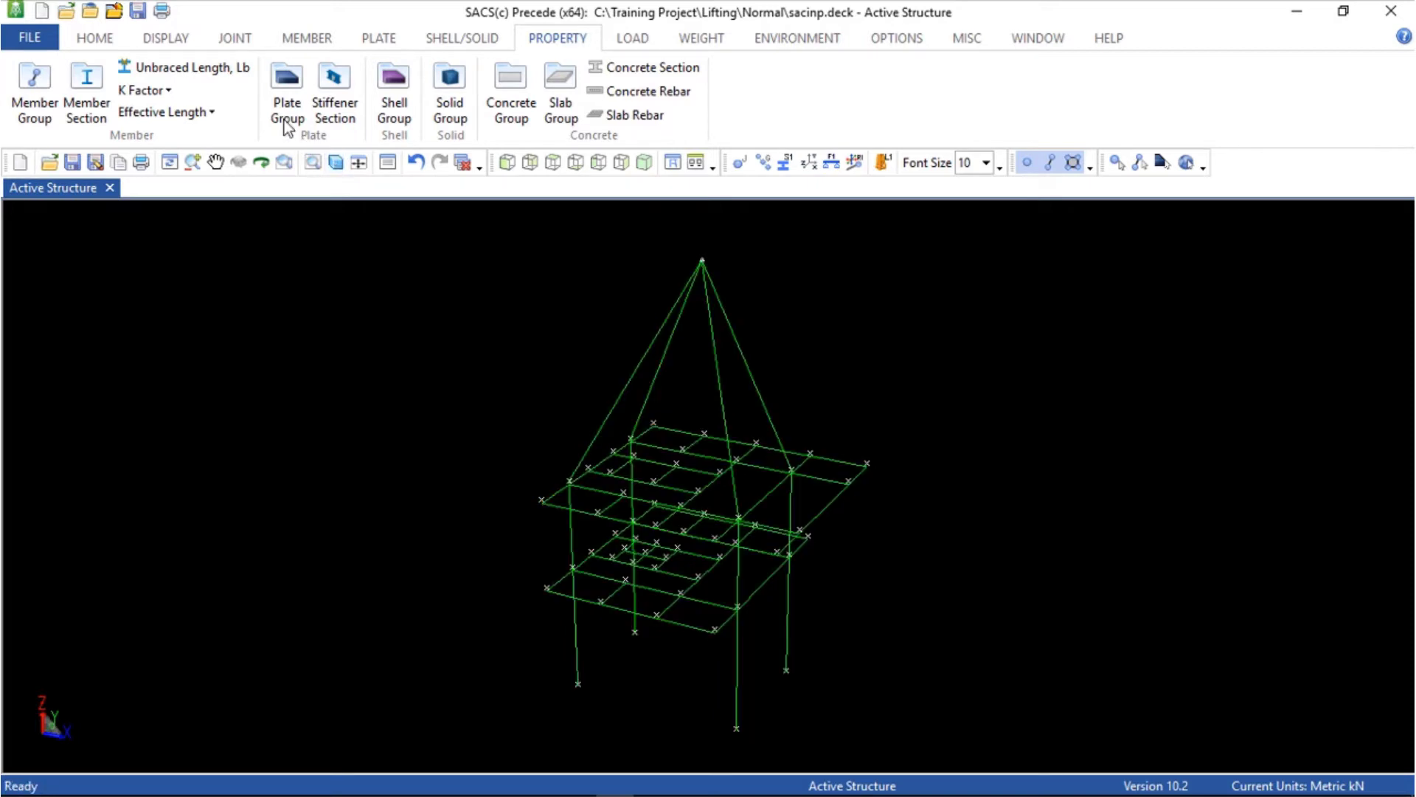
pyautogui.click(248, 43)
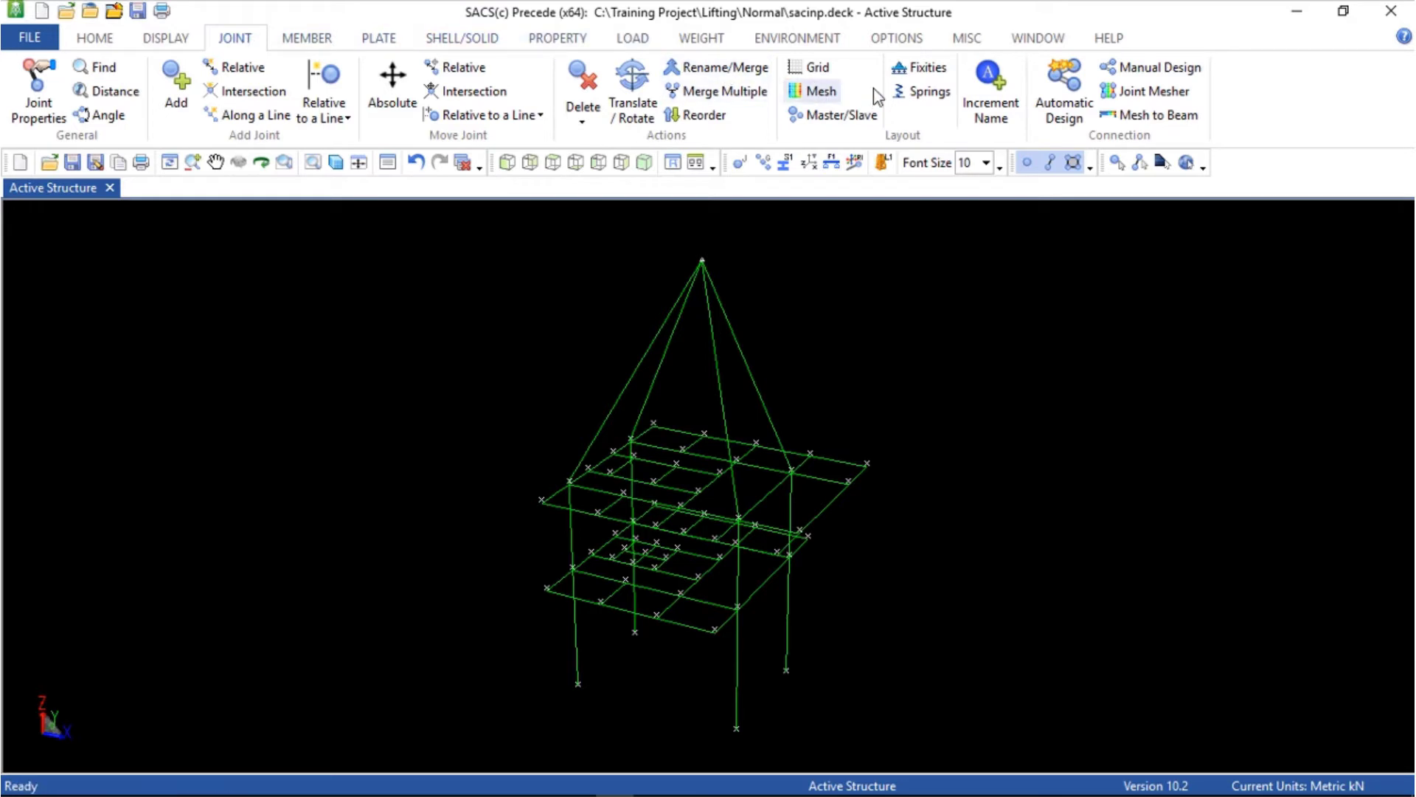
# Add 50 kN/m X and Y support springs at joint 601L
pyautogui.click(913, 92)
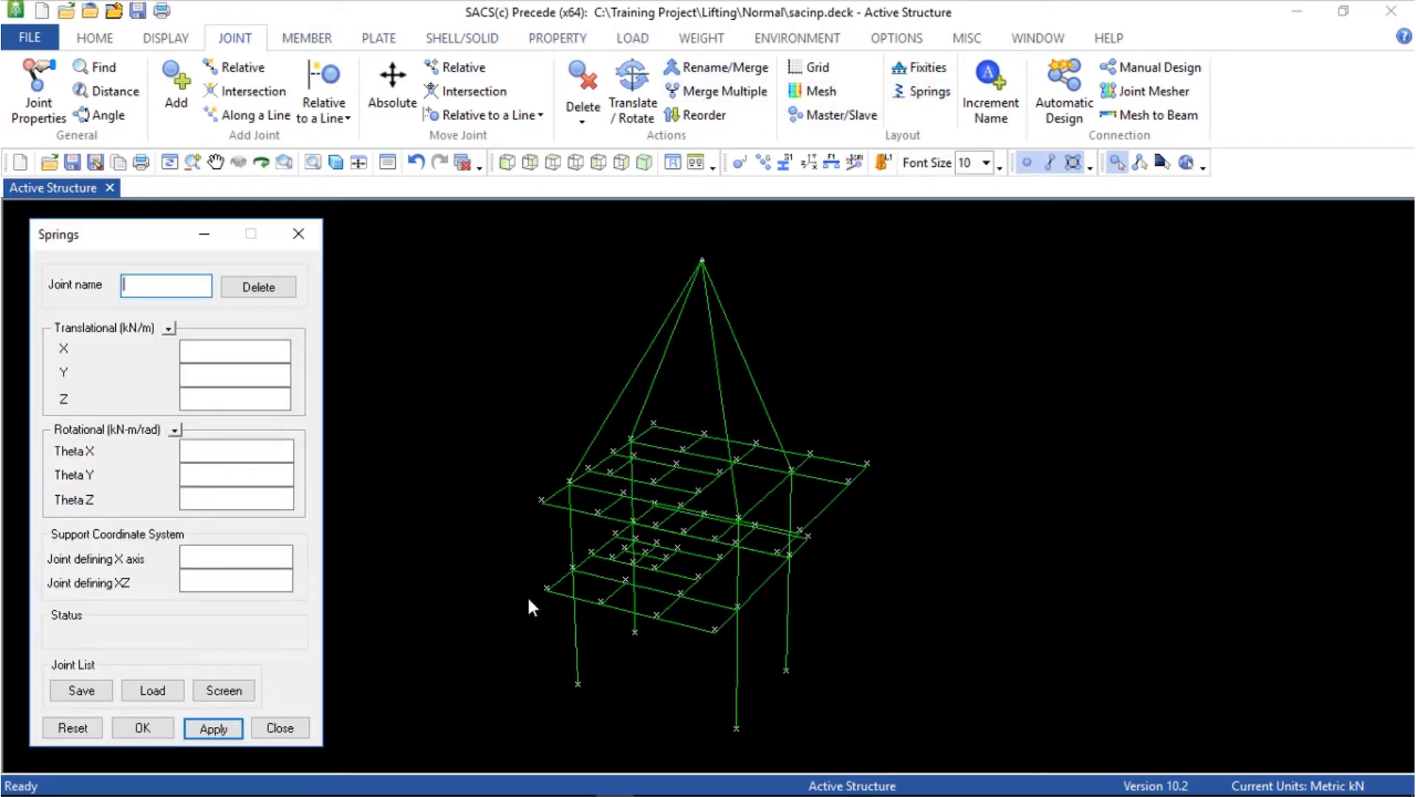
pyautogui.click(577, 685)
pyautogui.click(228, 348)
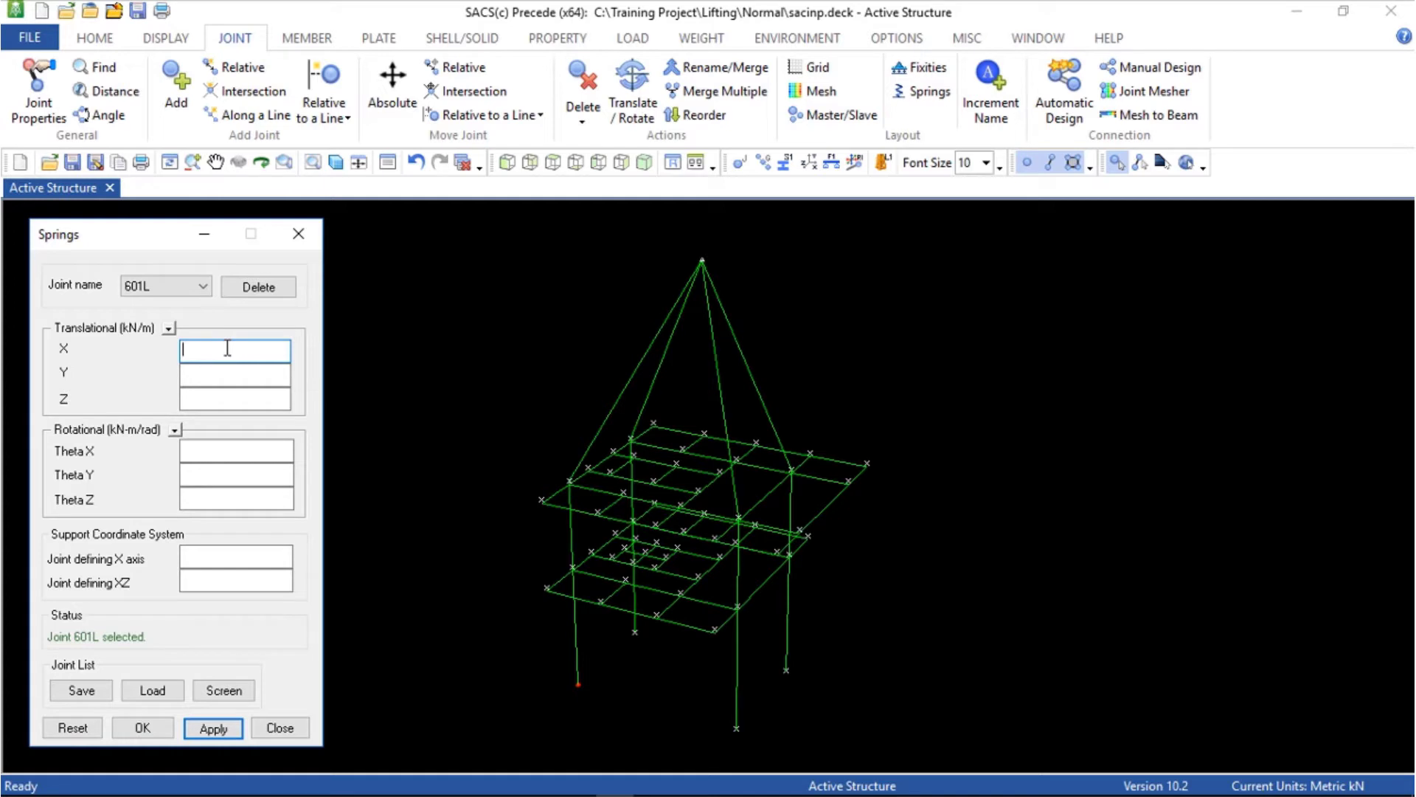
pyautogui.write('50')
pyautogui.click(225, 377)
pyautogui.write('50')
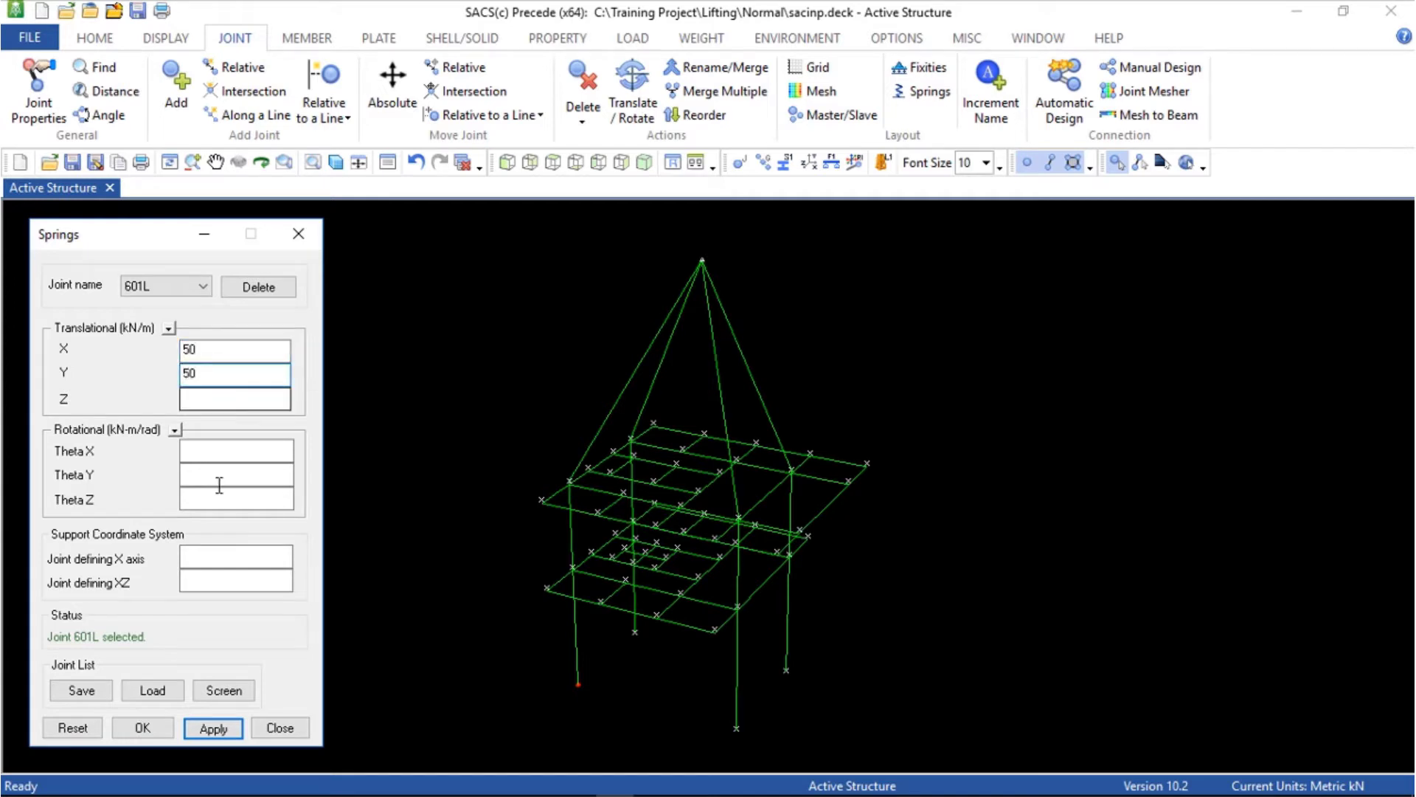
pyautogui.click(213, 729)
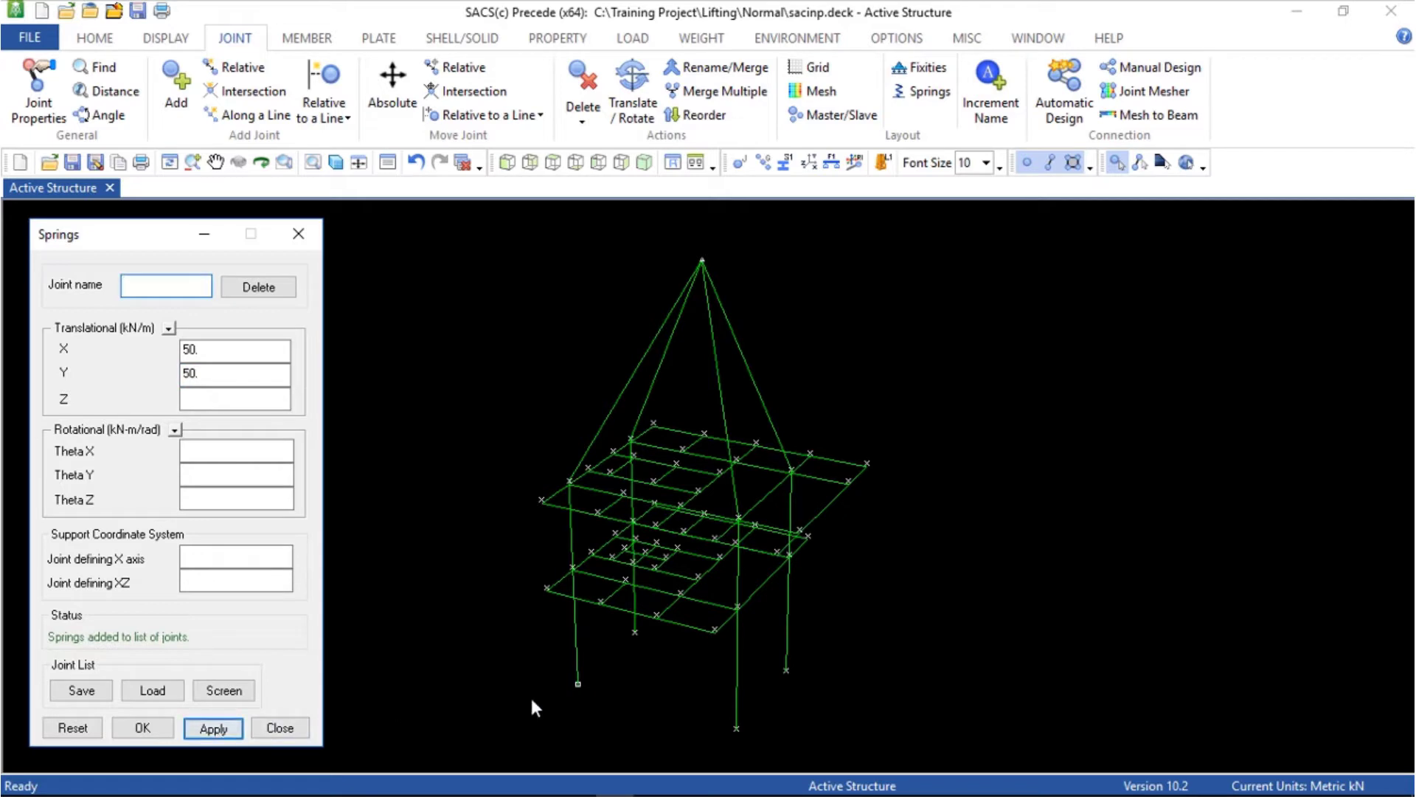
# Add a 50 kN/m X spring at 603L and Y spring at 602L, then close Precede
pyautogui.click(634, 631)
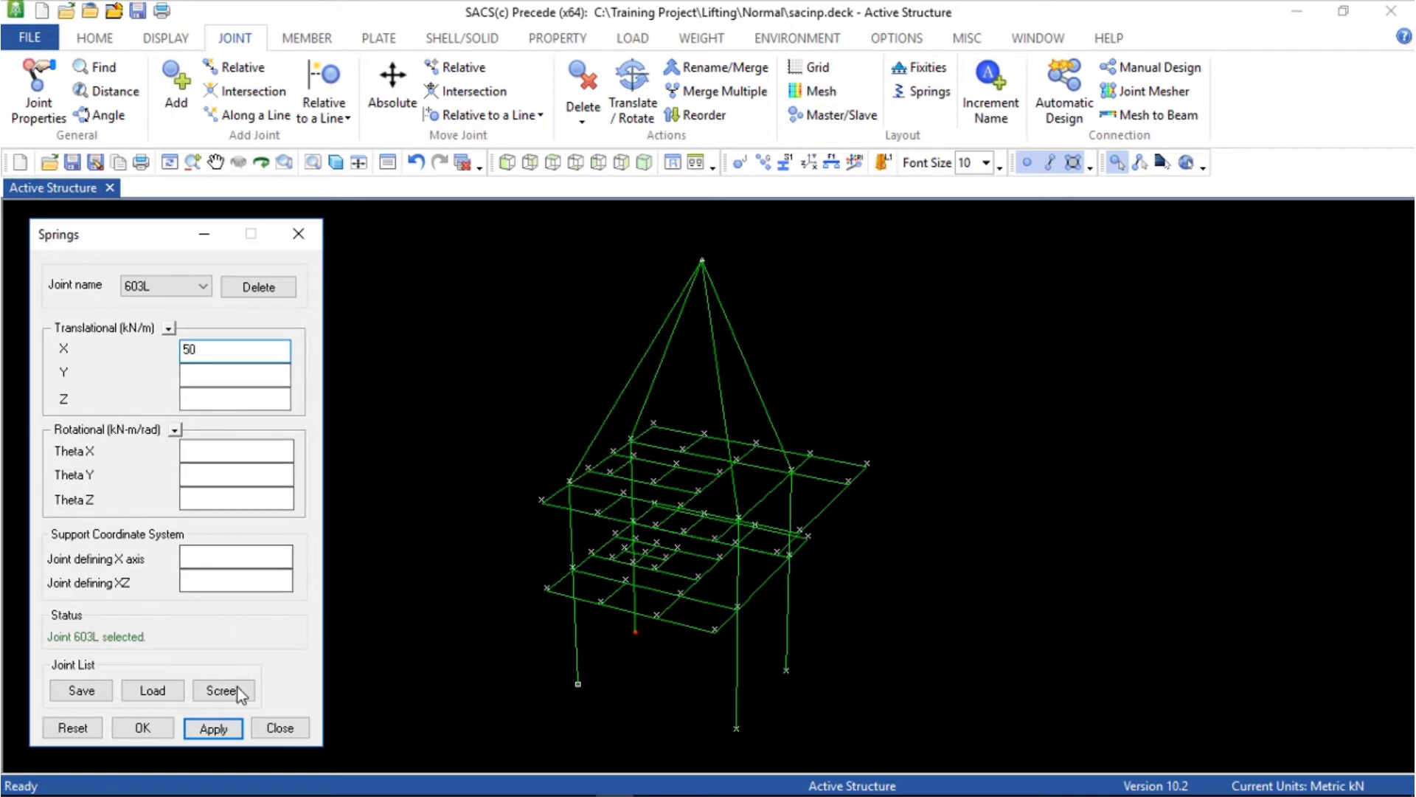
pyautogui.click(223, 730)
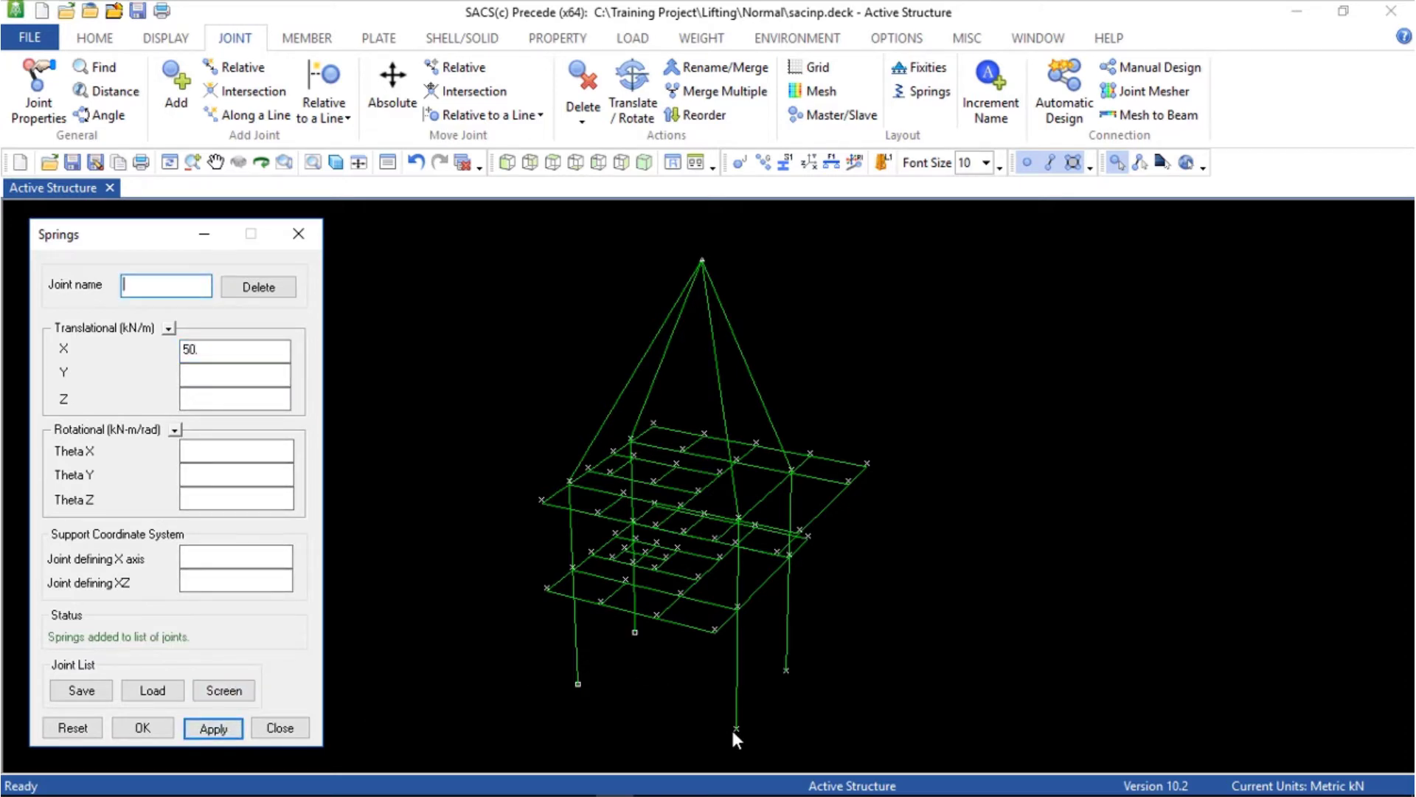
pyautogui.click(736, 729)
pyautogui.click(215, 373)
pyautogui.write('50')
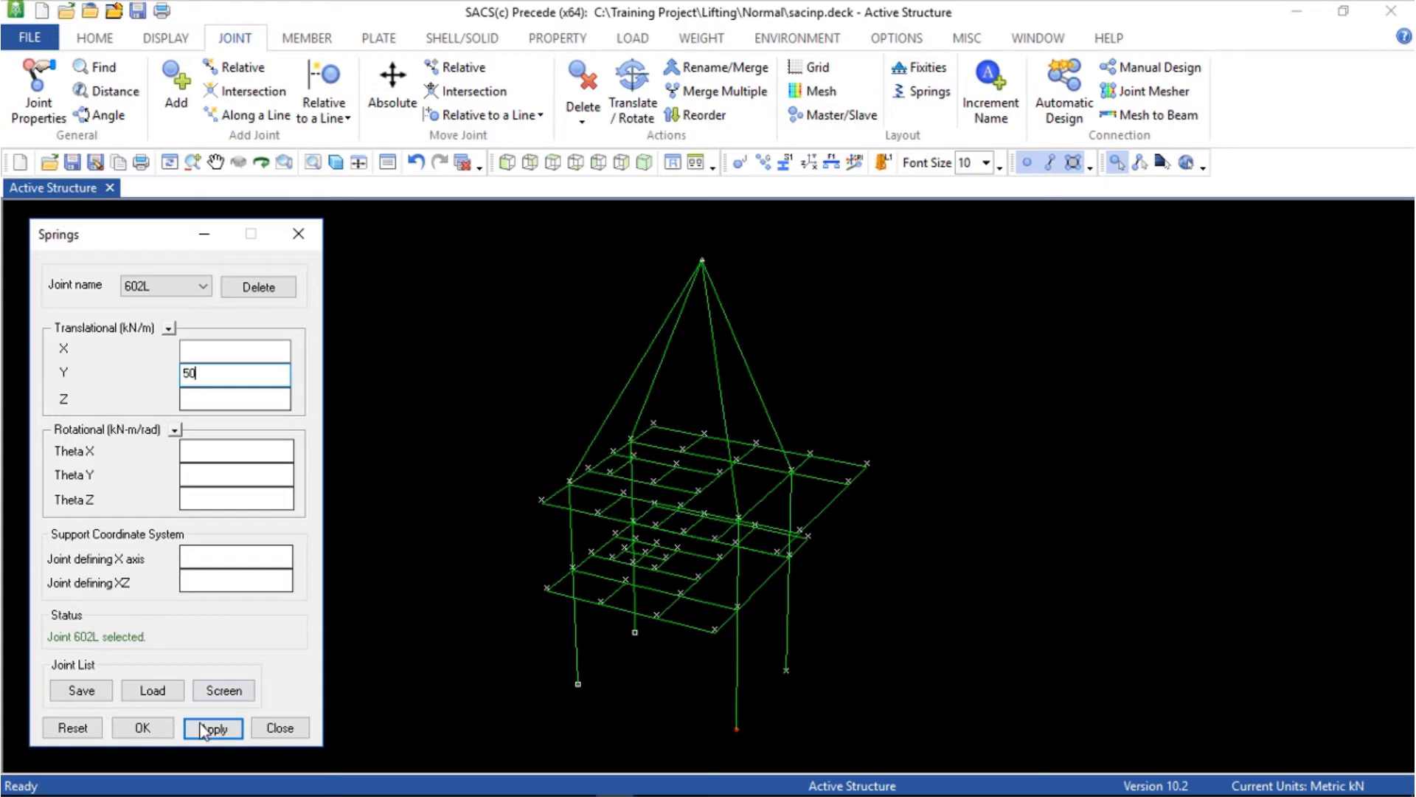
pyautogui.click(205, 727)
pyautogui.click(280, 728)
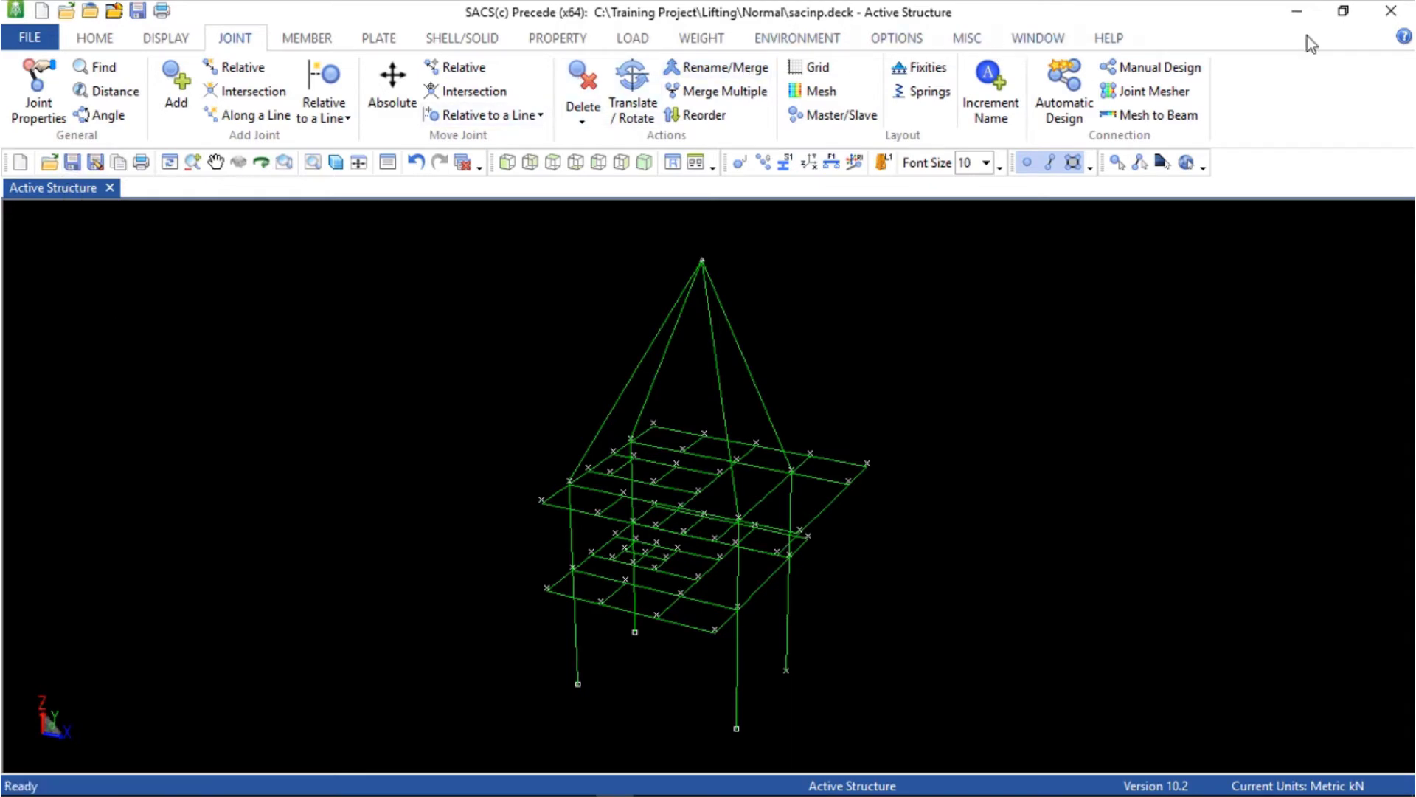
pyautogui.click(1392, 11)
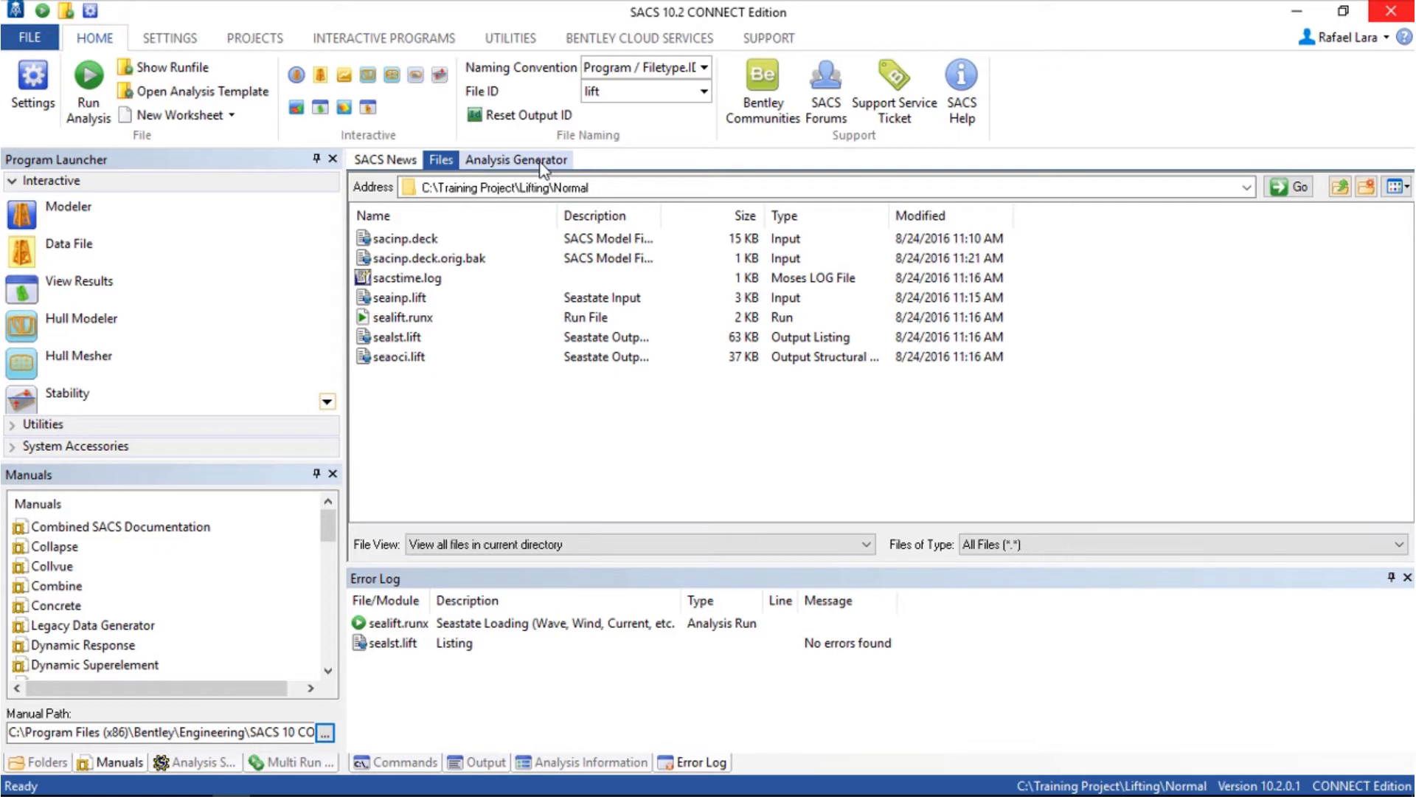
# Reset the analysis type to Static and enable Environmental Loading and Element Check
pyautogui.click(517, 160)
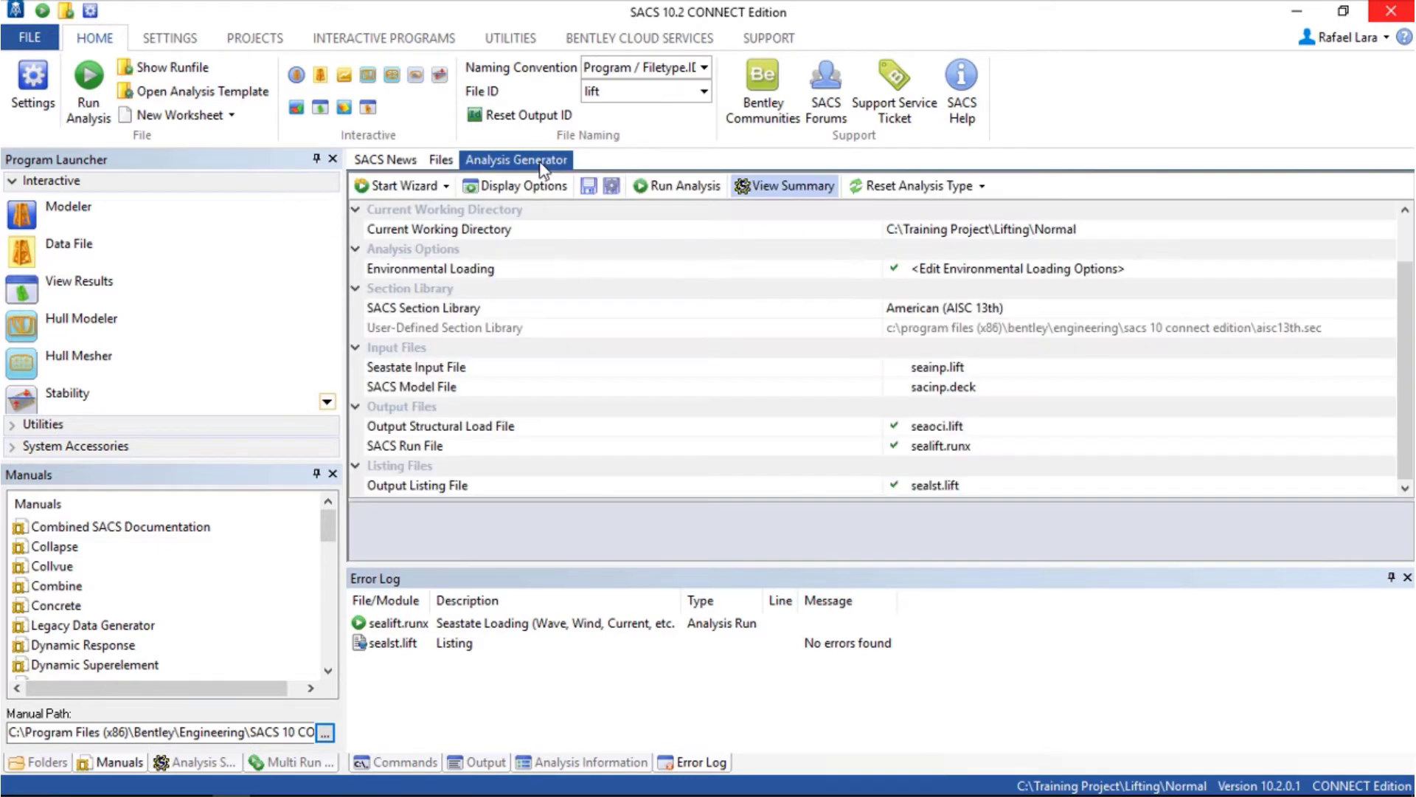
pyautogui.click(879, 192)
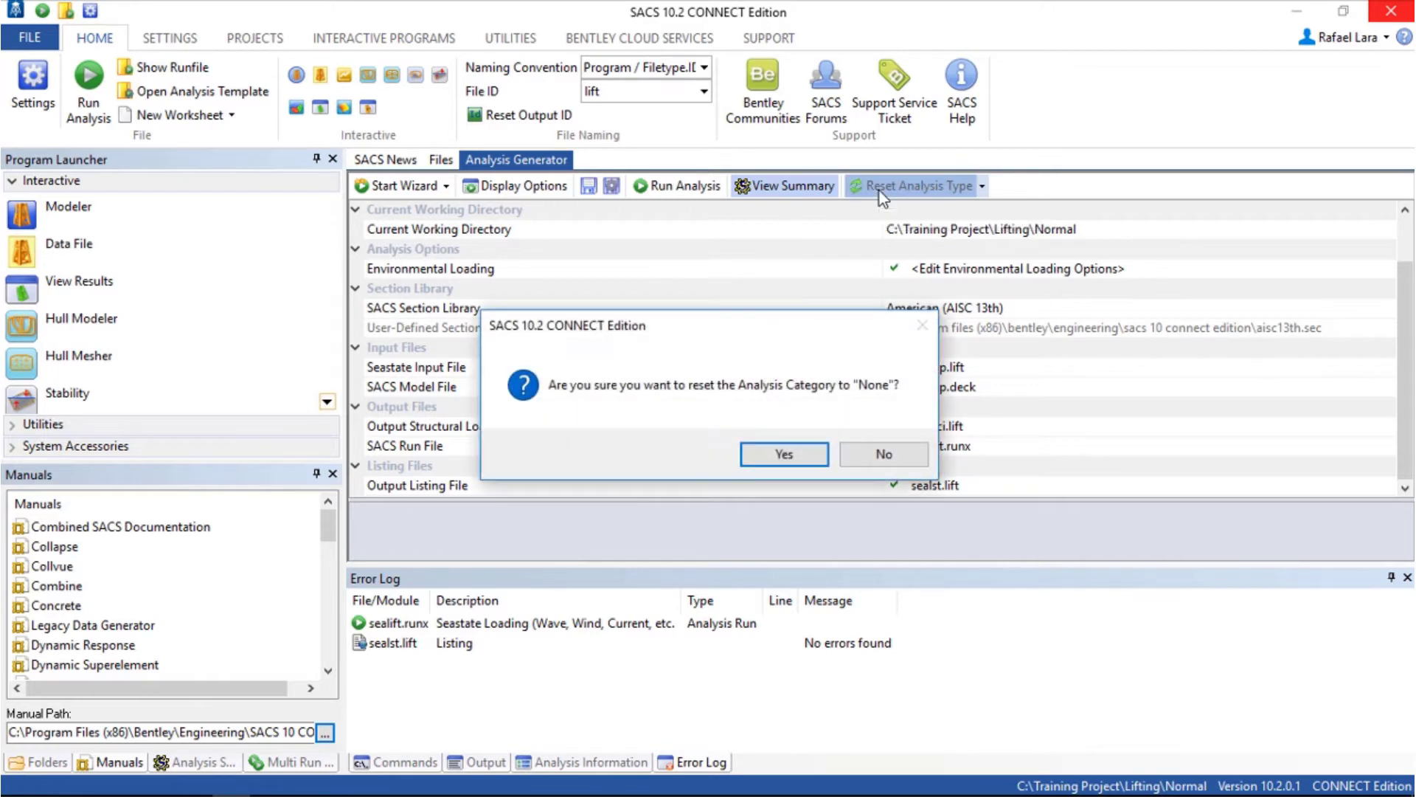
pyautogui.click(784, 454)
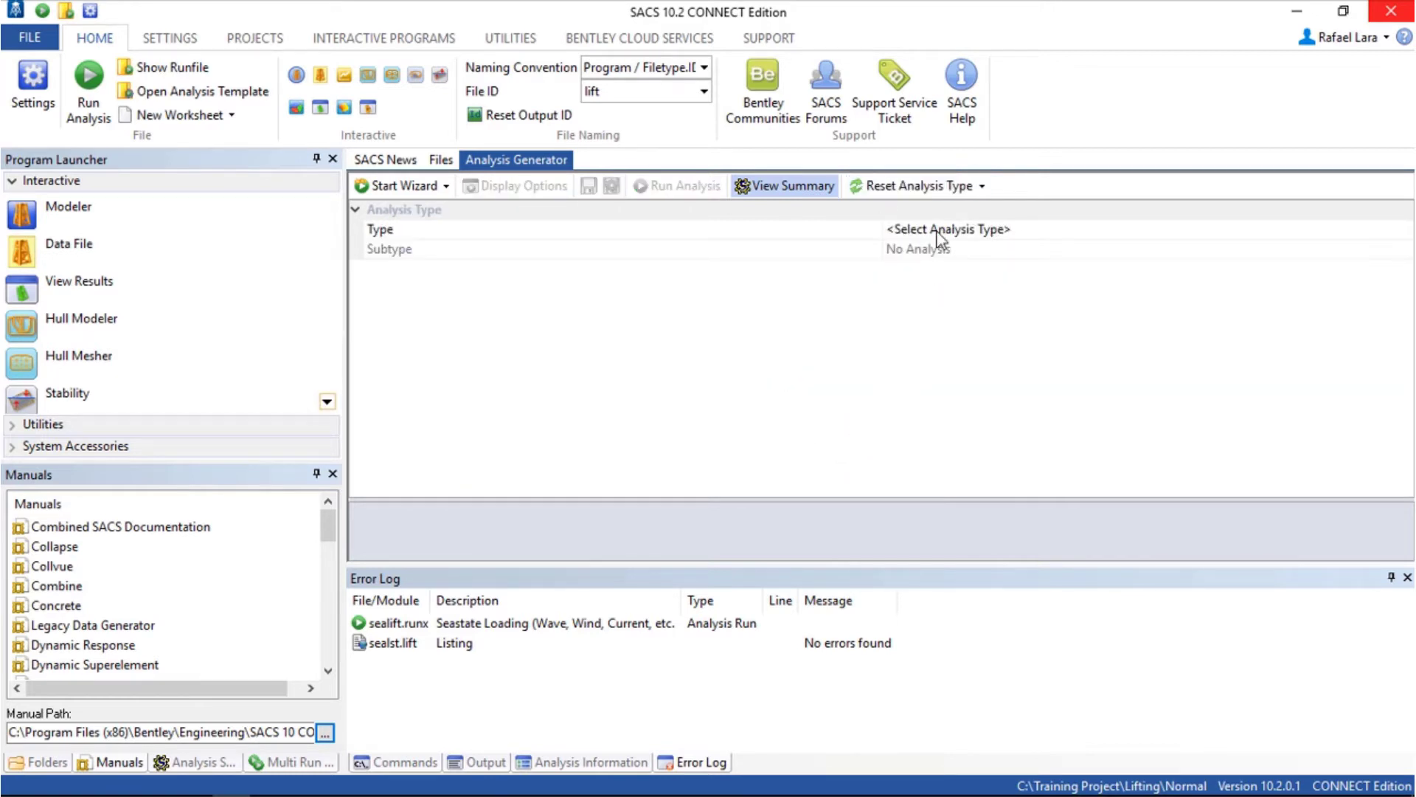
pyautogui.click(937, 237)
pyautogui.click(937, 238)
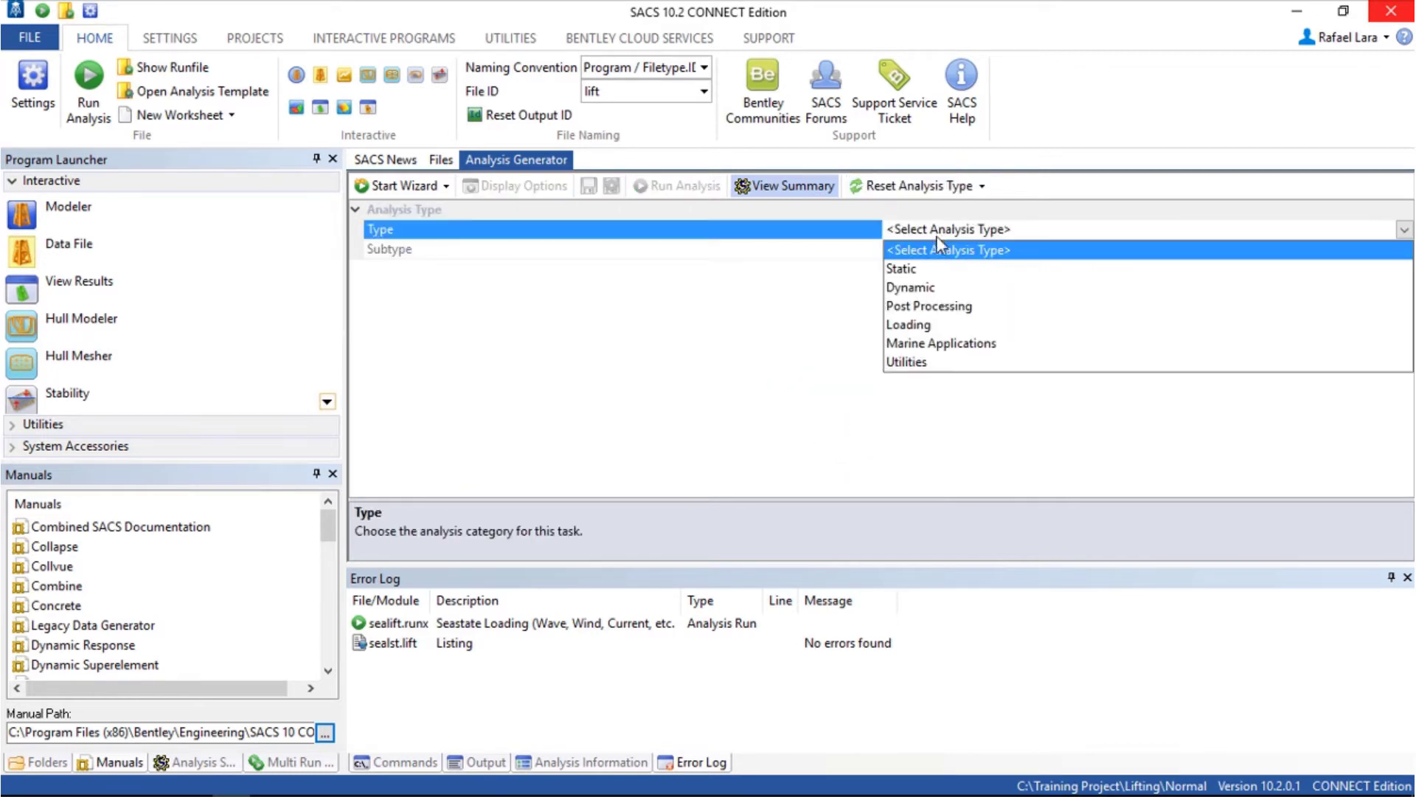
pyautogui.click(901, 270)
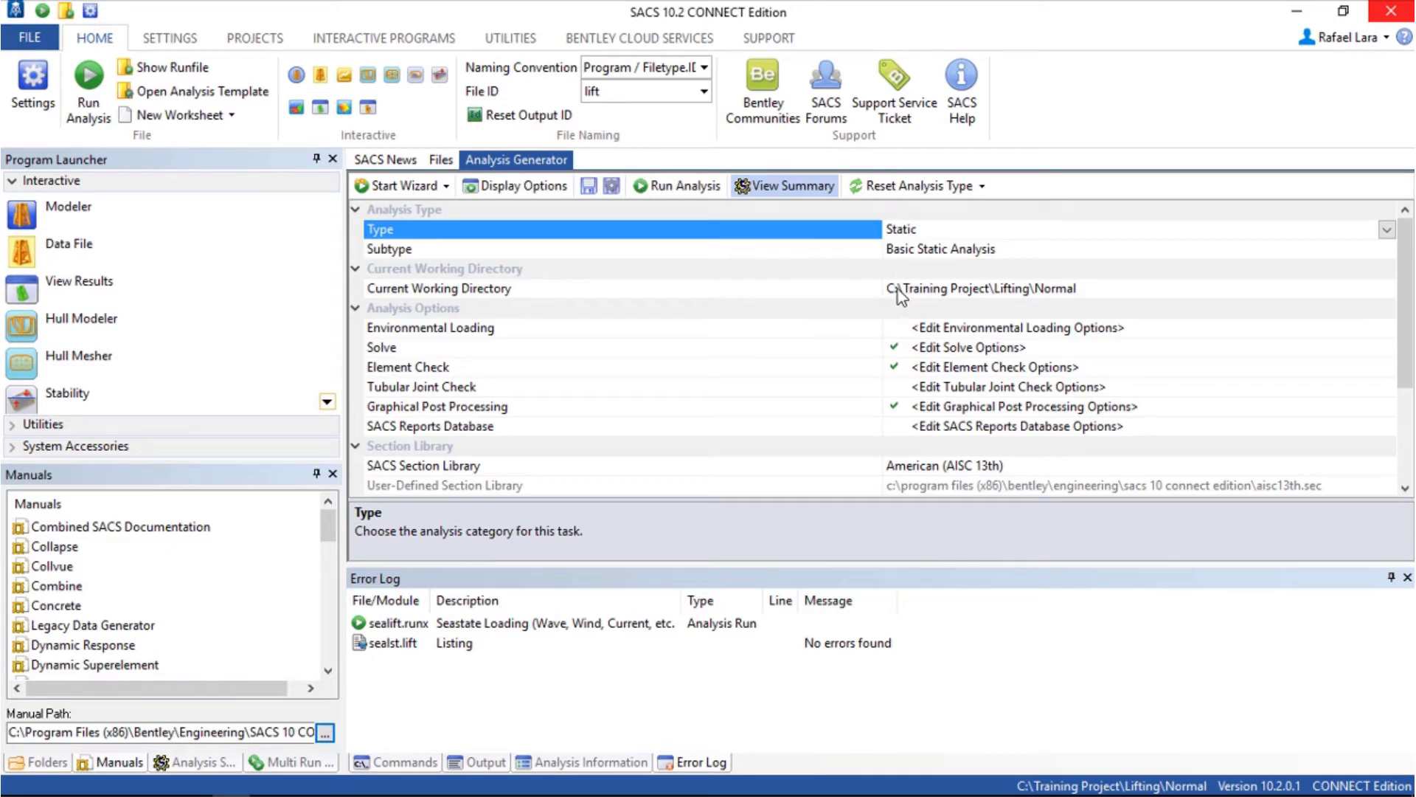
pyautogui.click(893, 330)
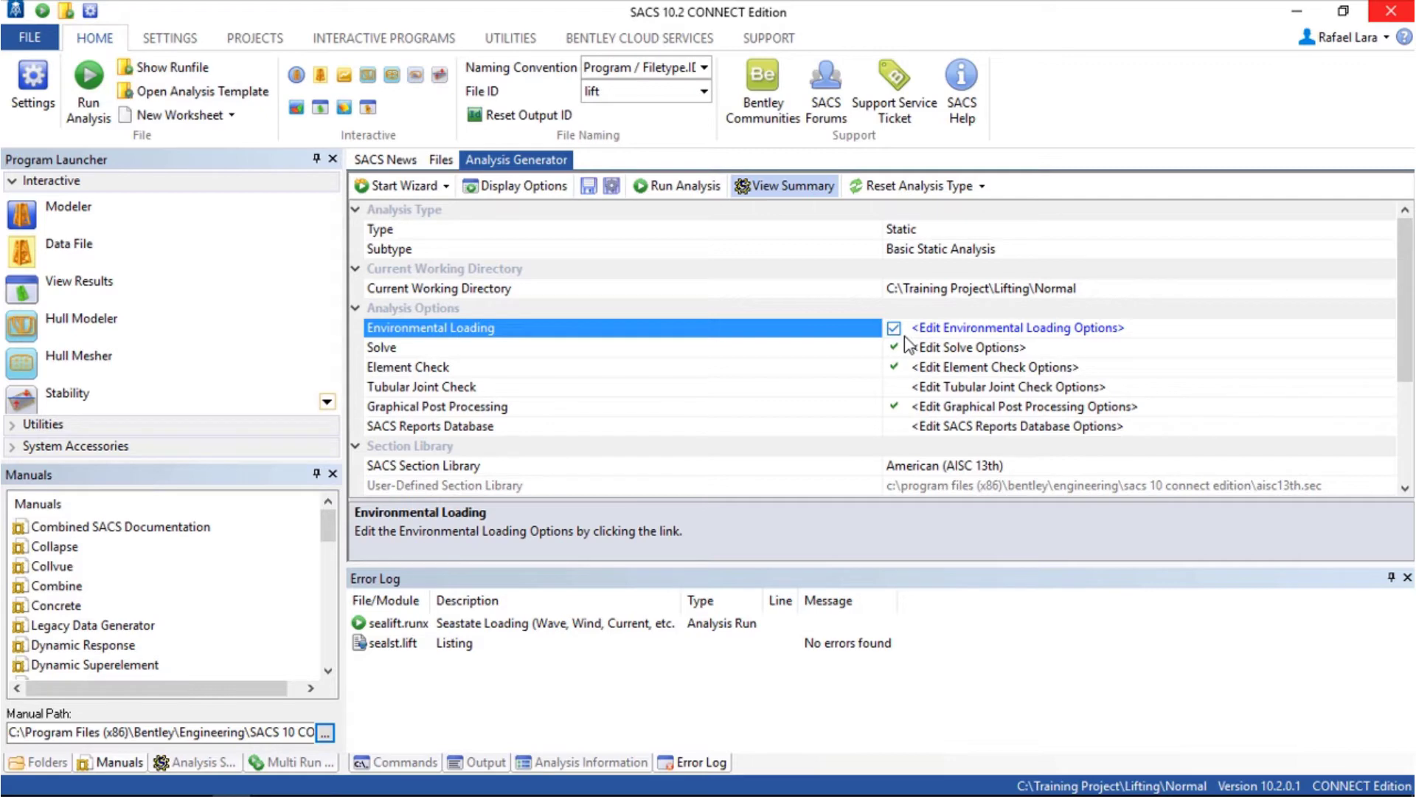
pyautogui.click(952, 370)
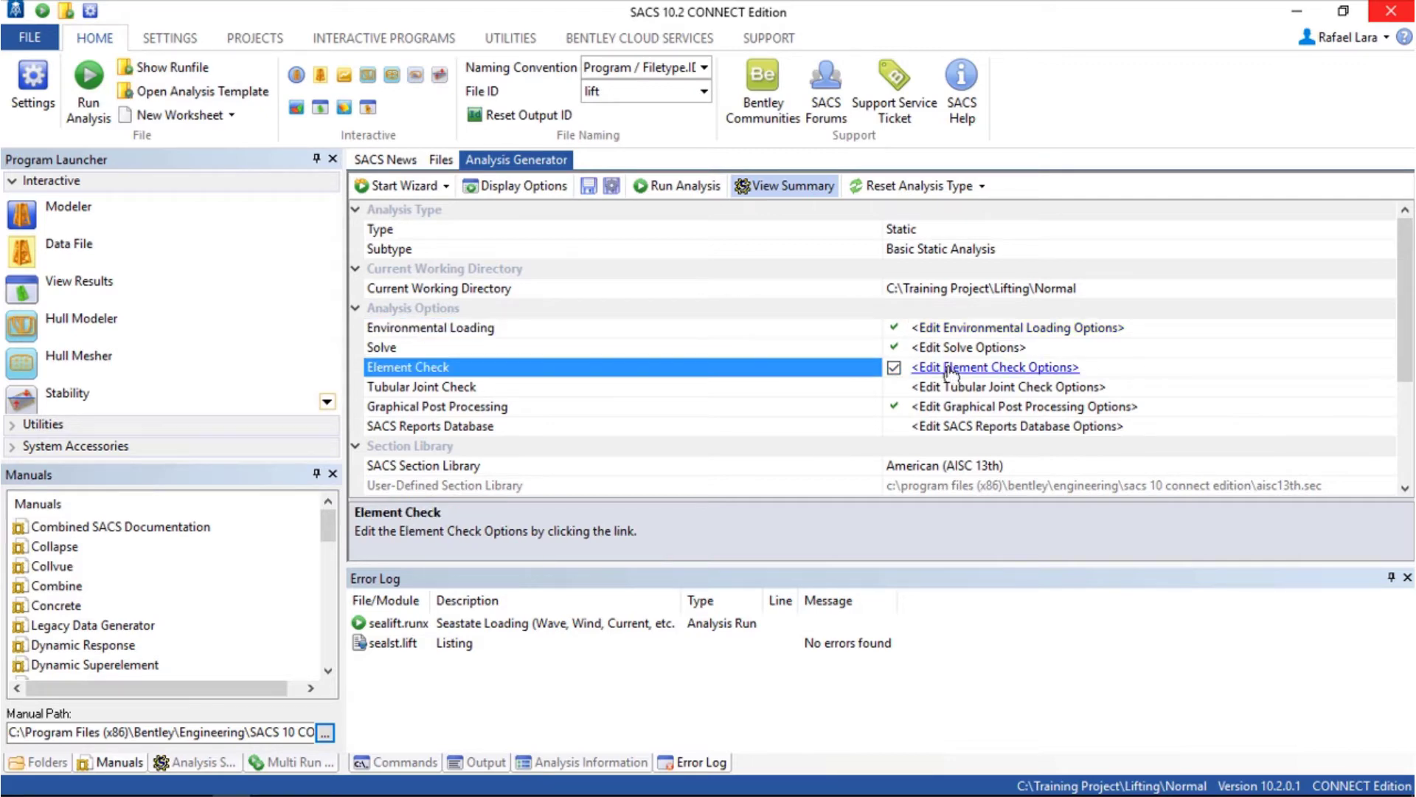
# Set Element Check Report Option to Override Model with Joint Reaction Yes and End Forces reported
pyautogui.click(951, 367)
pyautogui.scroll(-3, 909, 367)
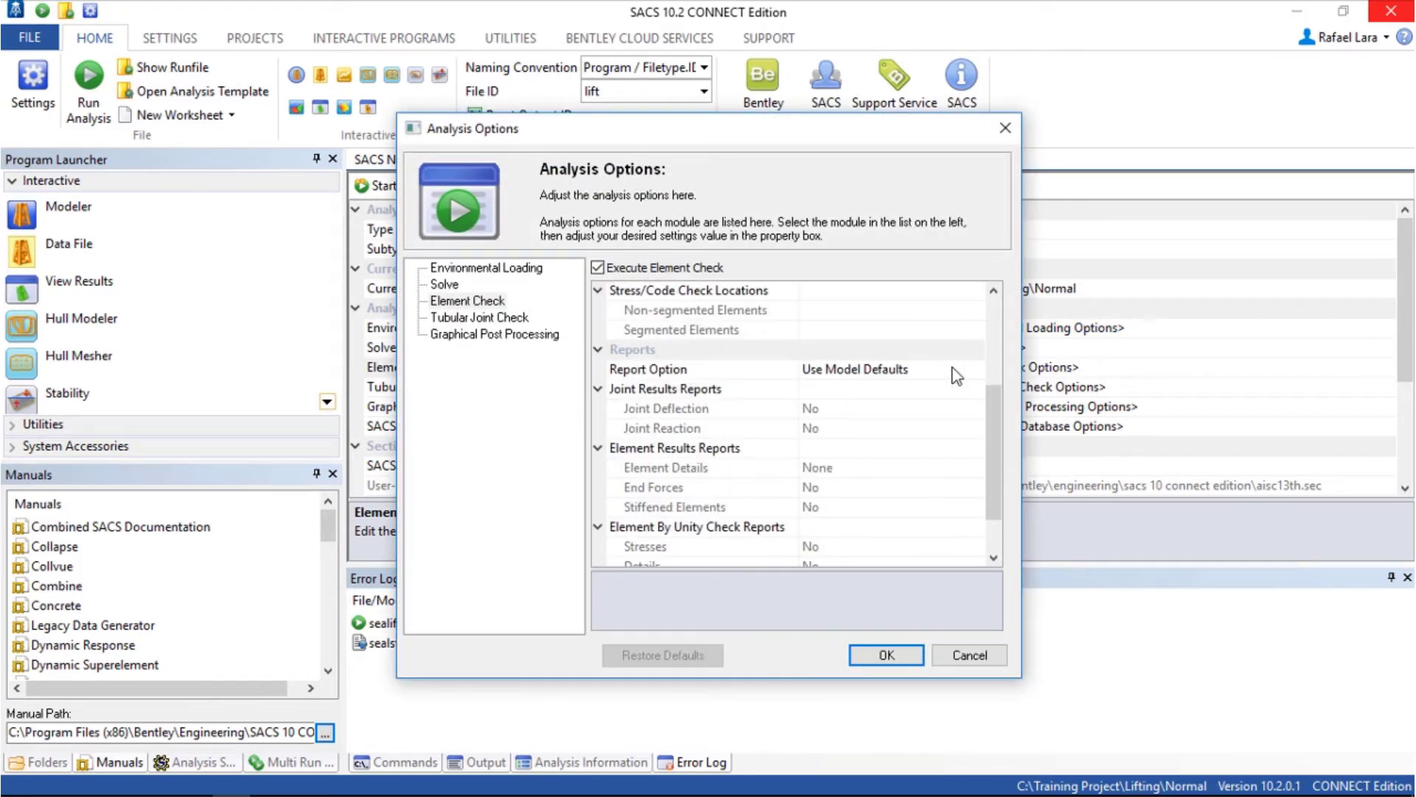
pyautogui.click(909, 368)
pyautogui.click(893, 408)
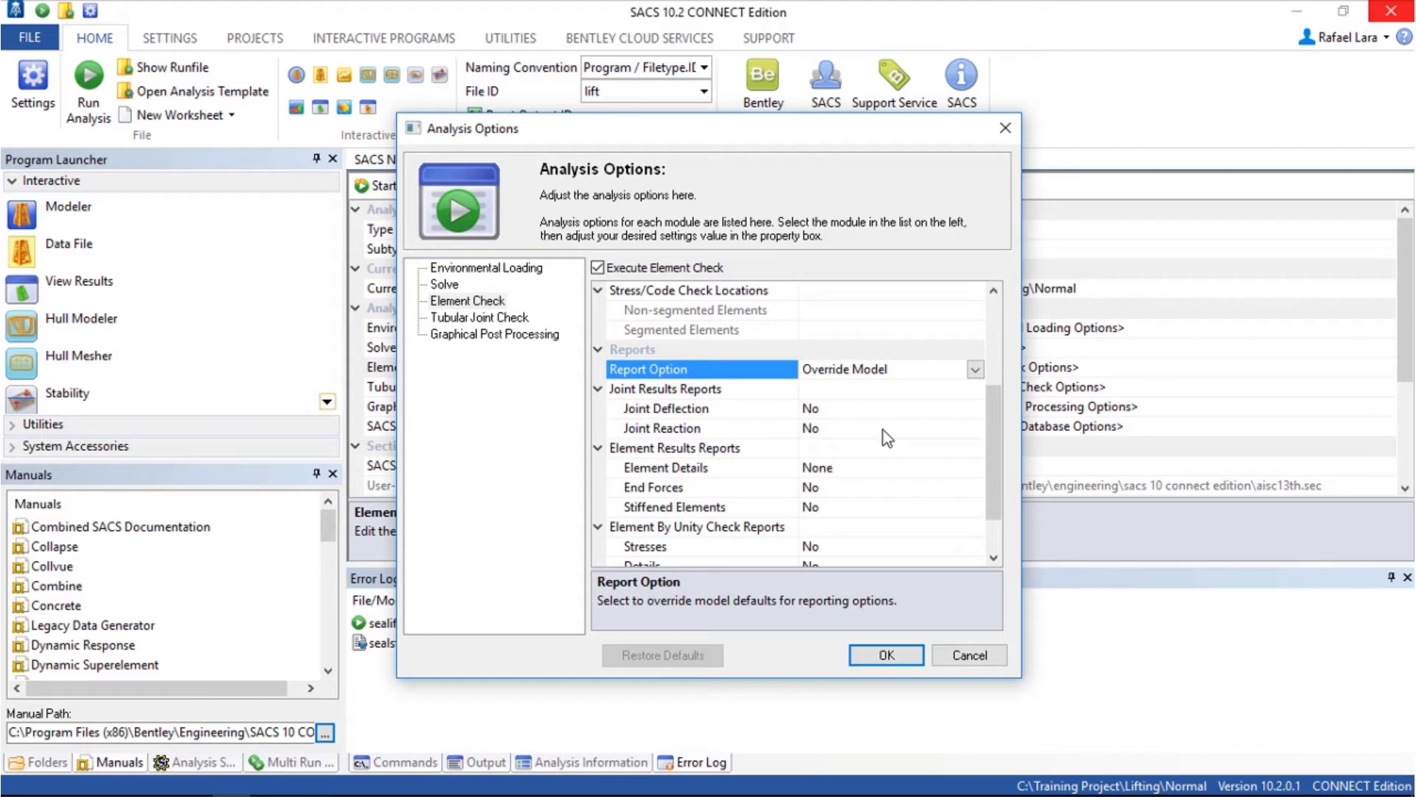
pyautogui.click(880, 432)
pyautogui.click(879, 432)
pyautogui.click(874, 467)
pyautogui.scroll(-1, 884, 478)
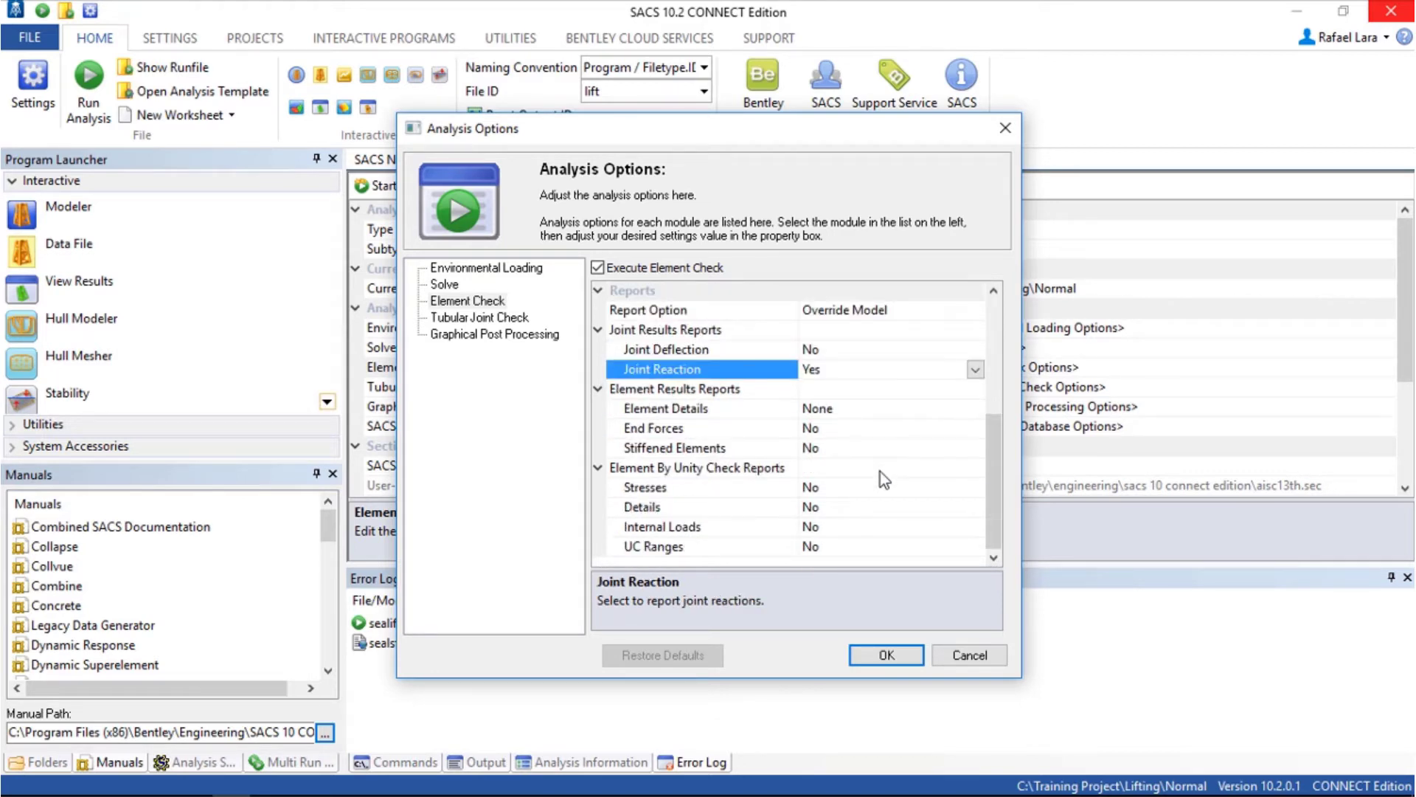
pyautogui.click(875, 430)
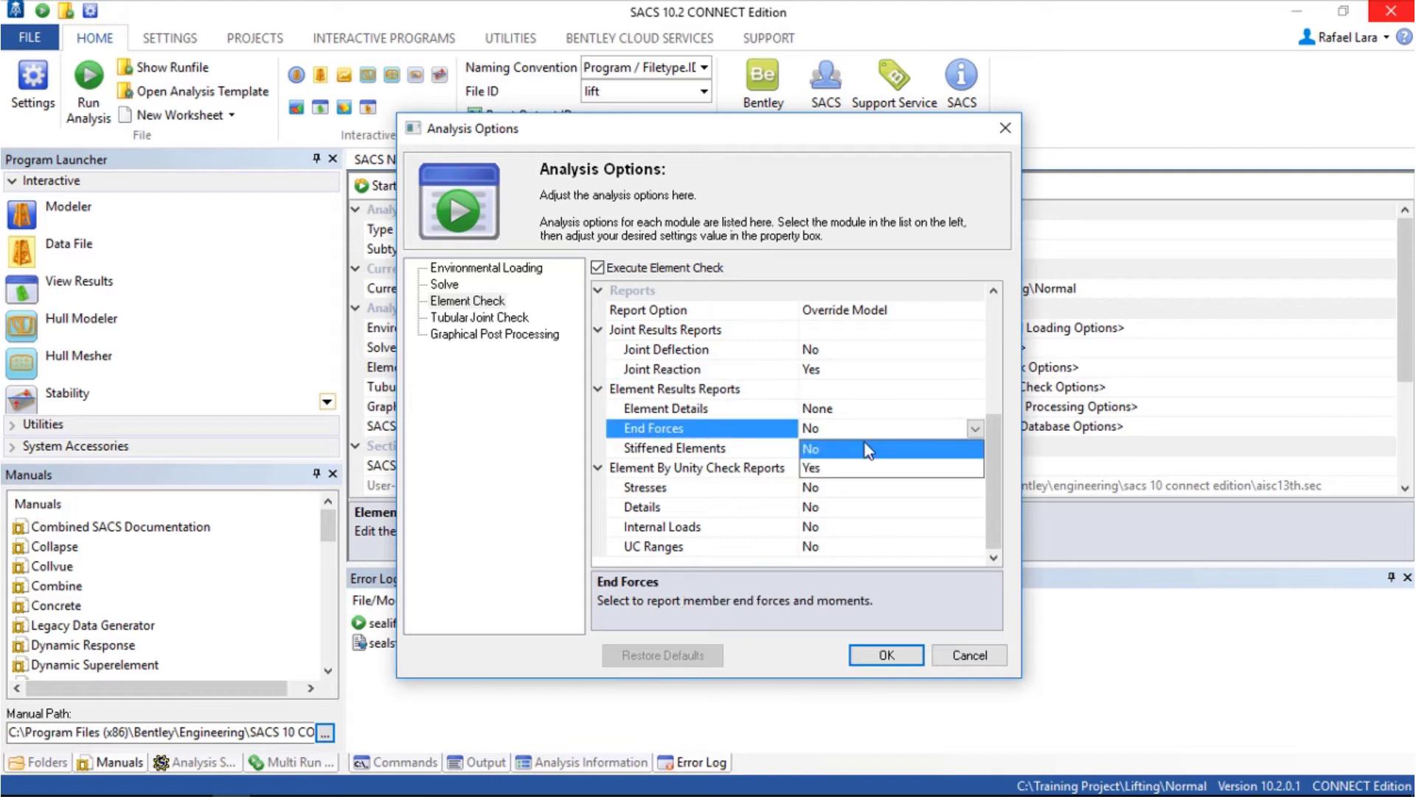
pyautogui.click(845, 469)
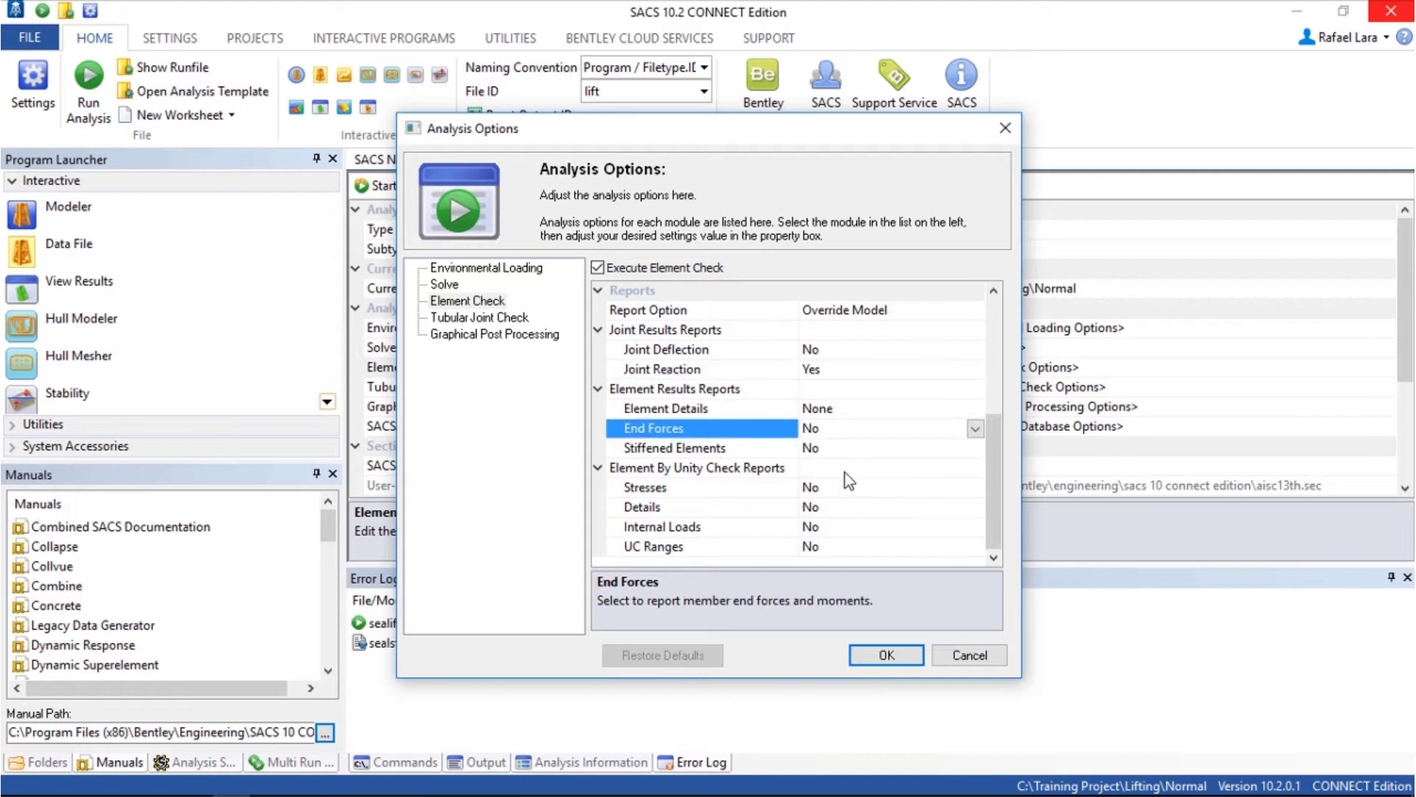
pyautogui.click(886, 655)
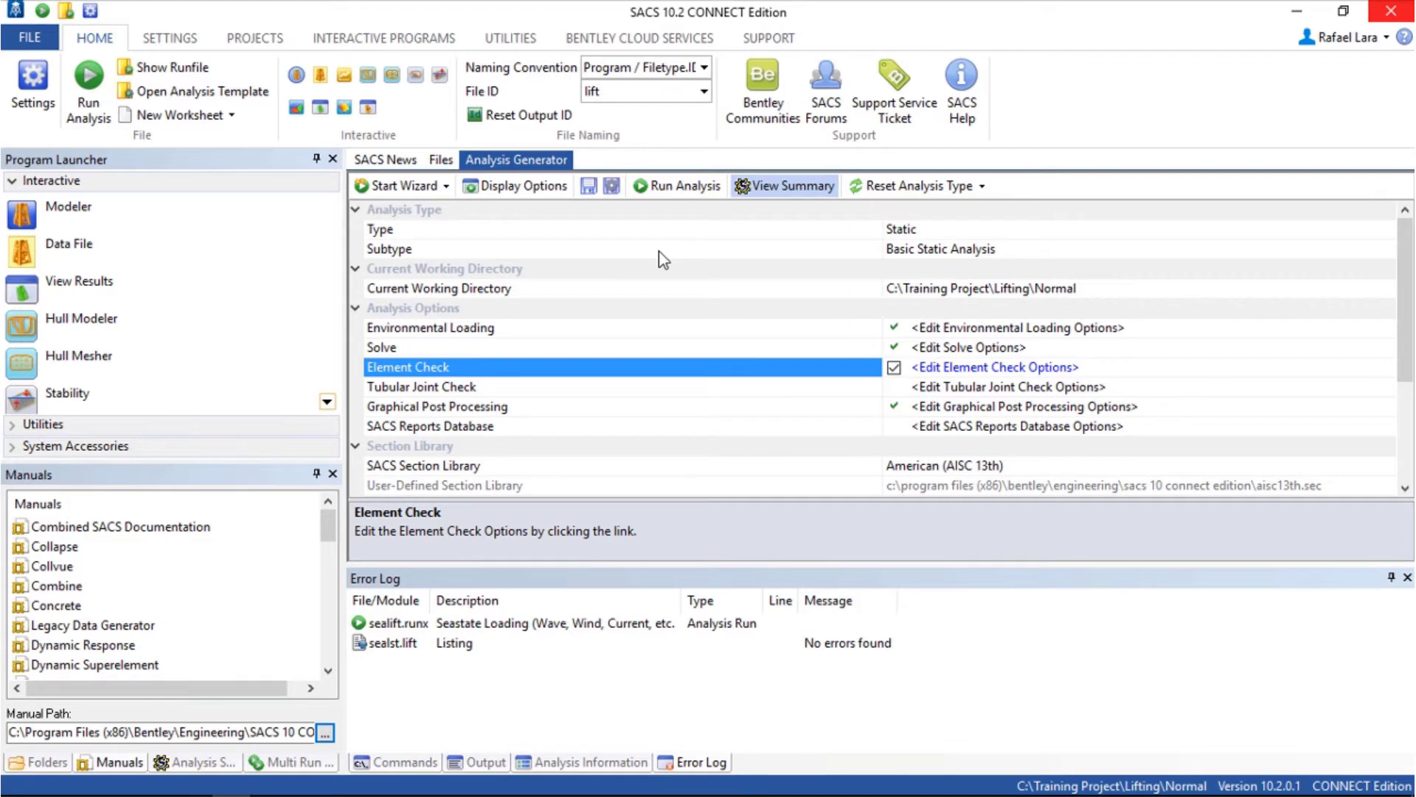
# Set the analysis's SACS model file to sacinp.deck
pyautogui.scroll(-3, 659, 251)
pyautogui.scroll(1, 658, 252)
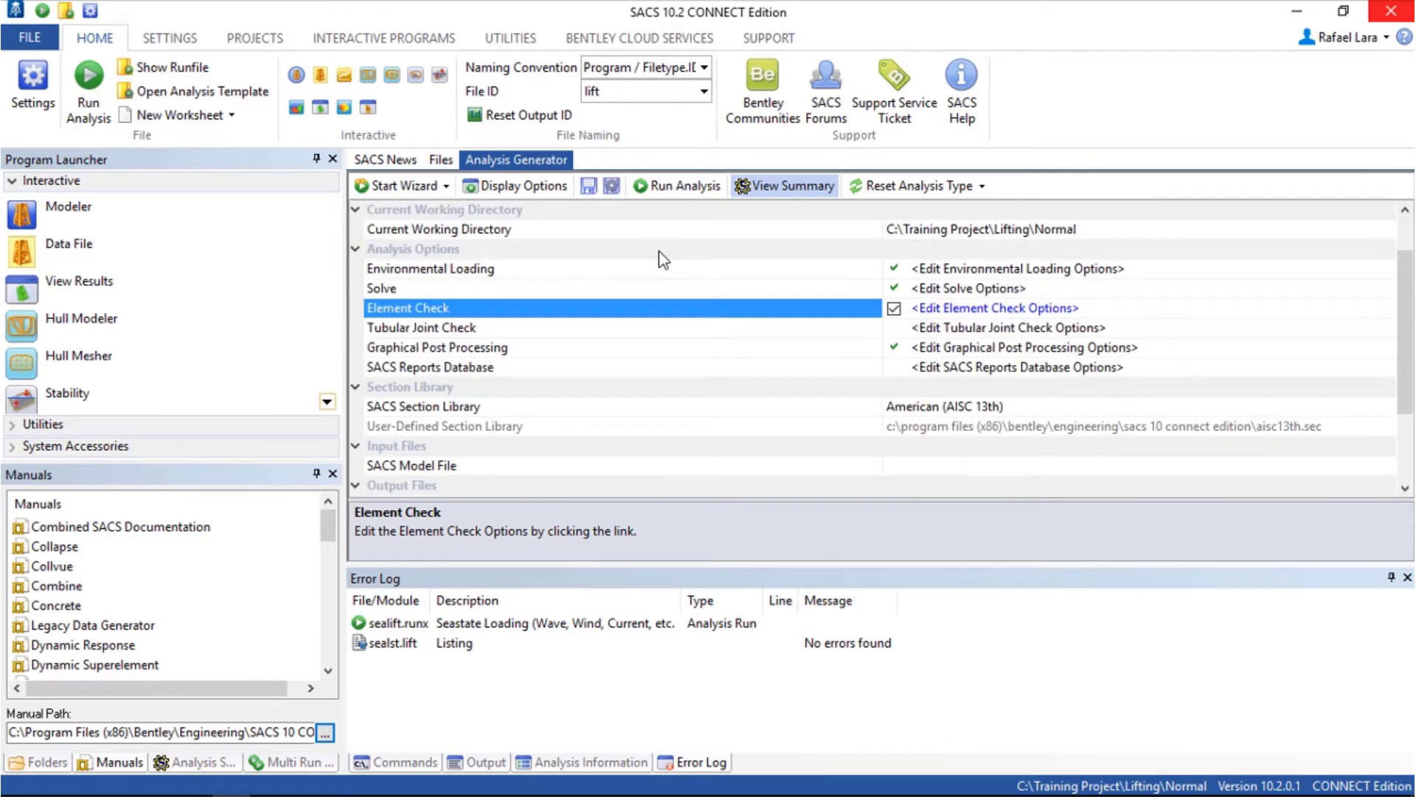
pyautogui.scroll(2, 659, 251)
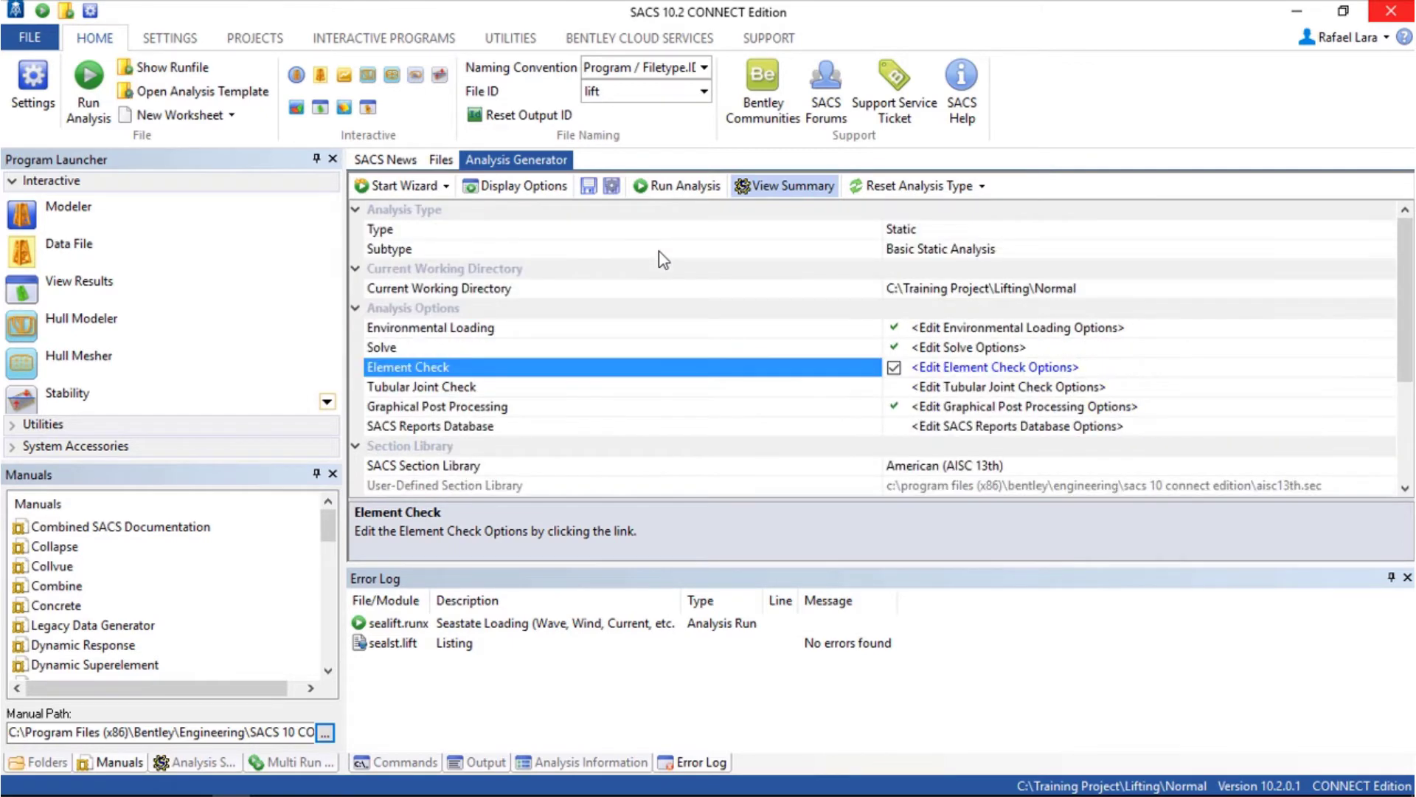
pyautogui.click(666, 190)
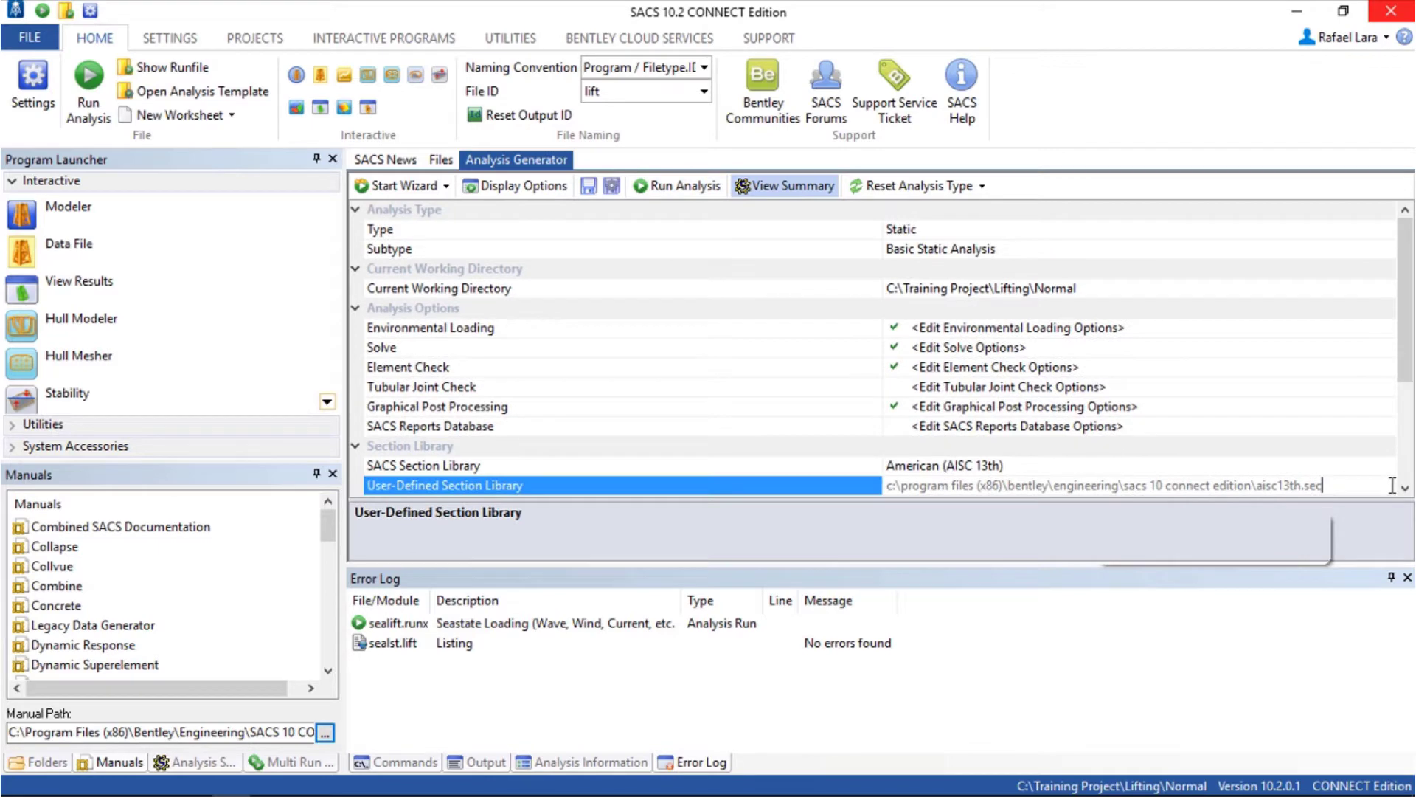
pyautogui.scroll(-2, 1394, 416)
pyautogui.click(1386, 407)
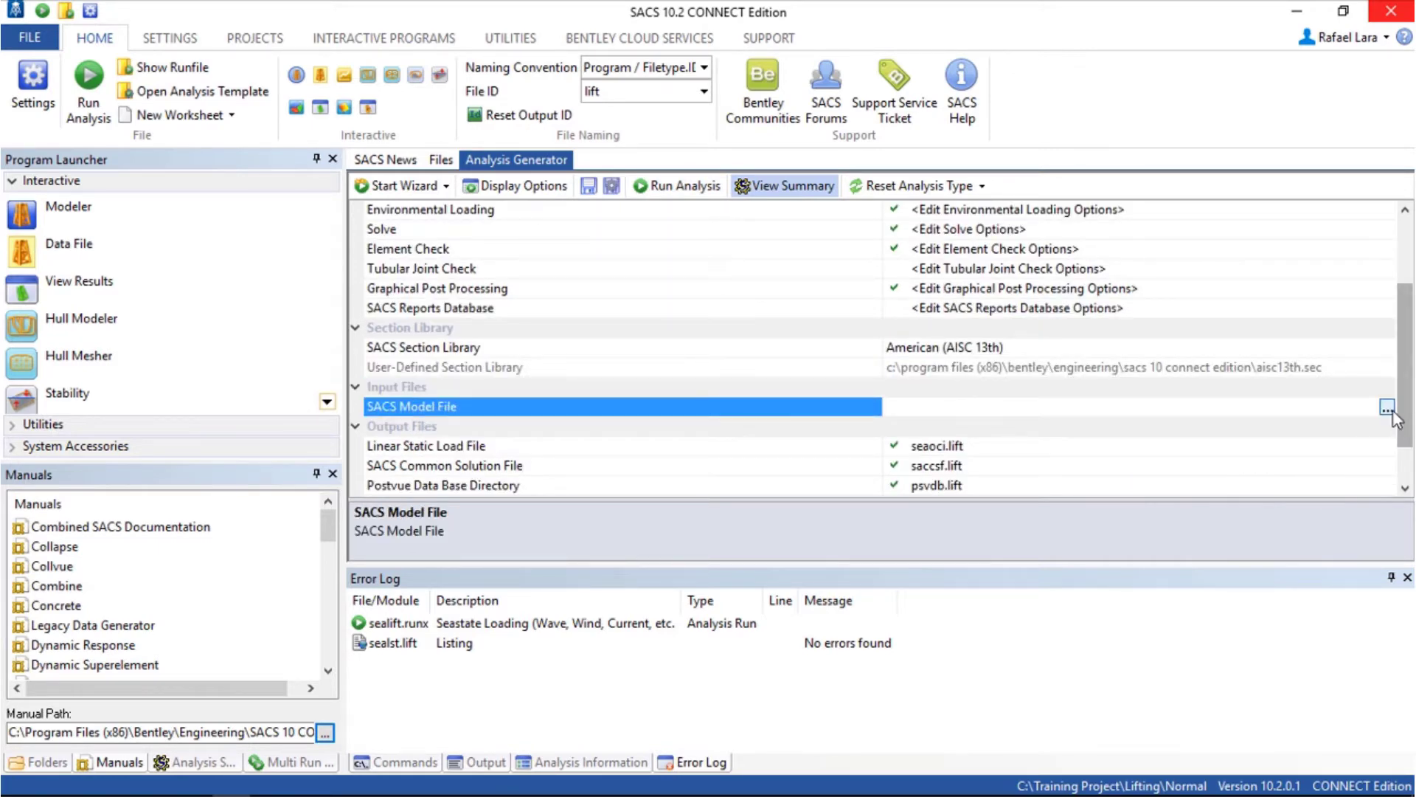
pyautogui.click(1387, 408)
pyautogui.click(251, 144)
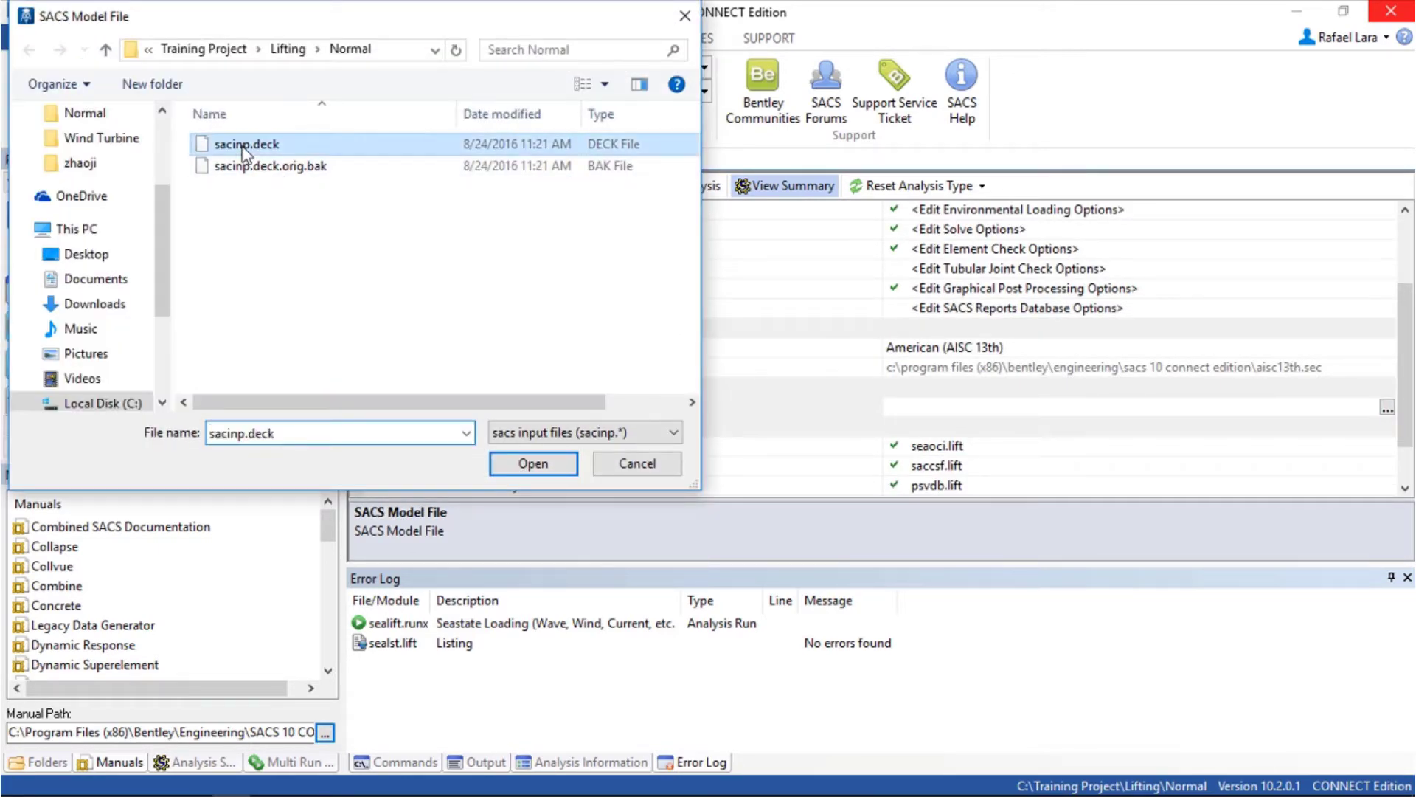
pyautogui.click(545, 469)
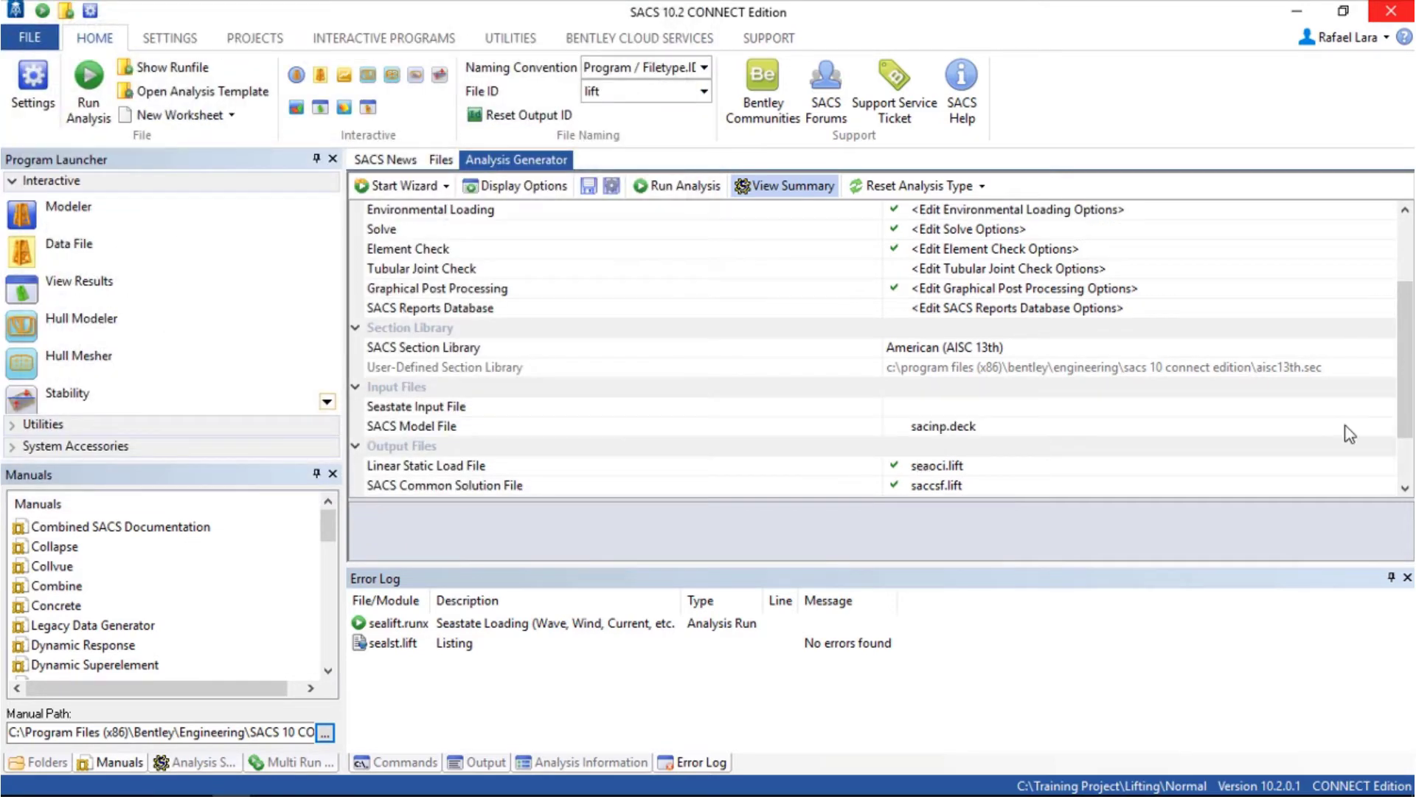
# Set seainp.lift as the seastate input file and rerun the lift analysis
pyautogui.click(1388, 409)
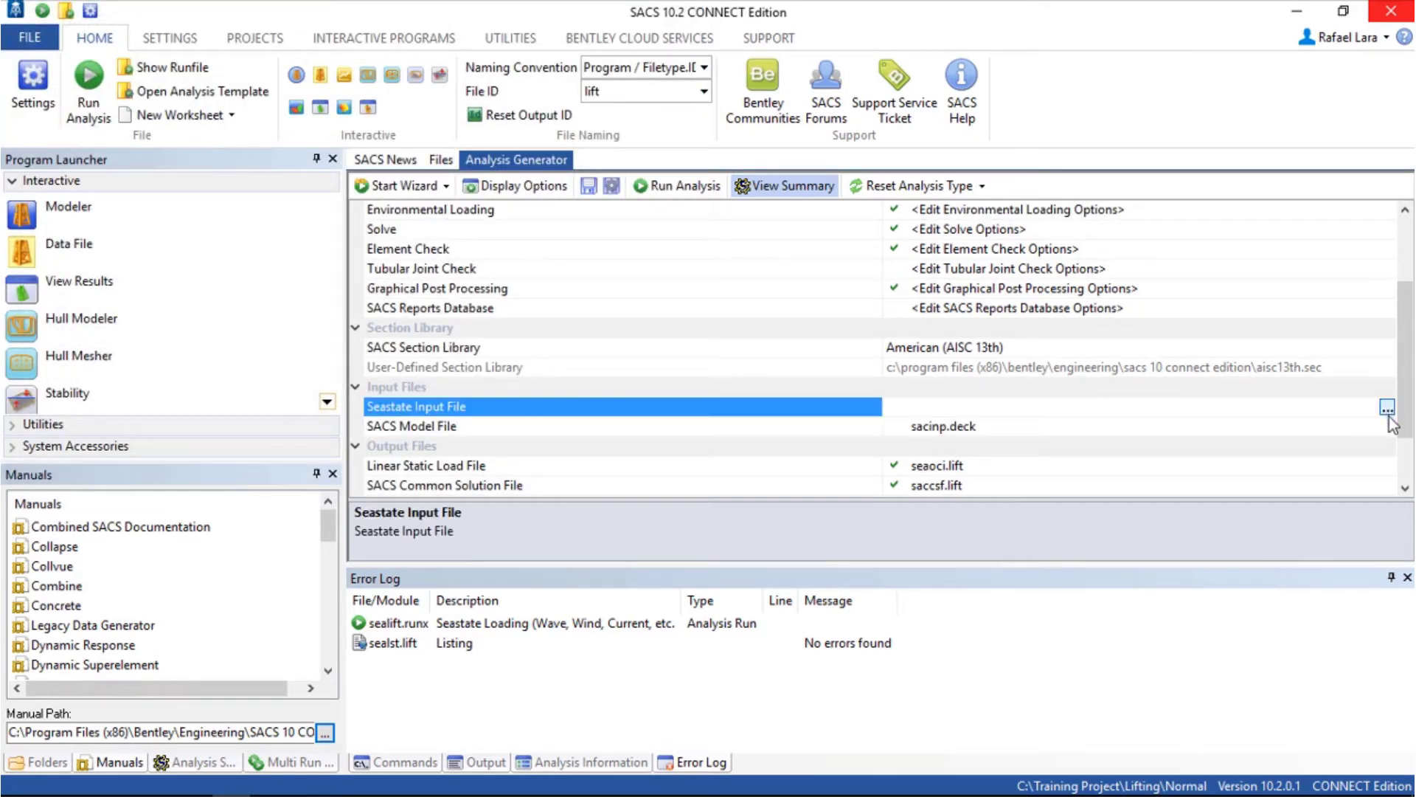
pyautogui.click(1386, 408)
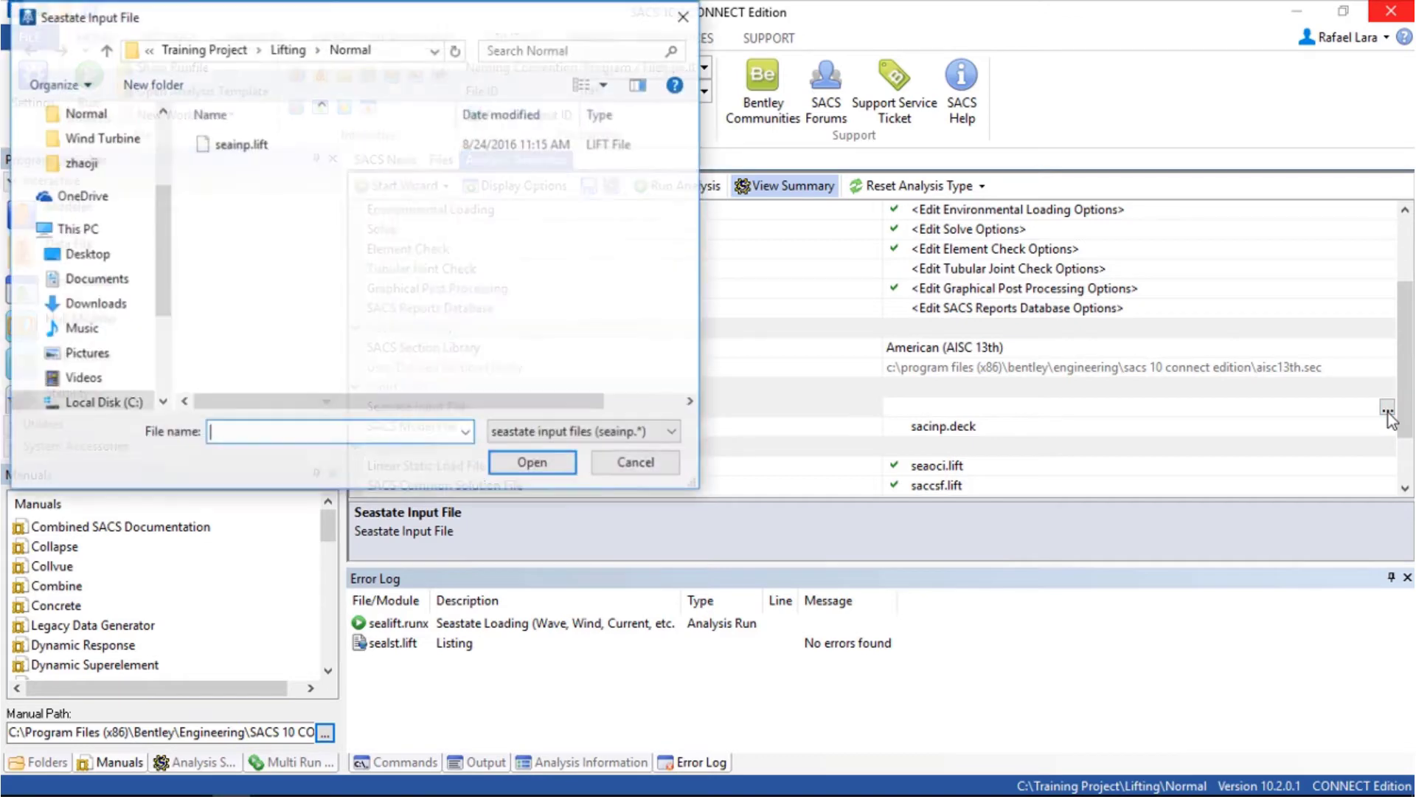
pyautogui.click(225, 146)
pyautogui.click(546, 464)
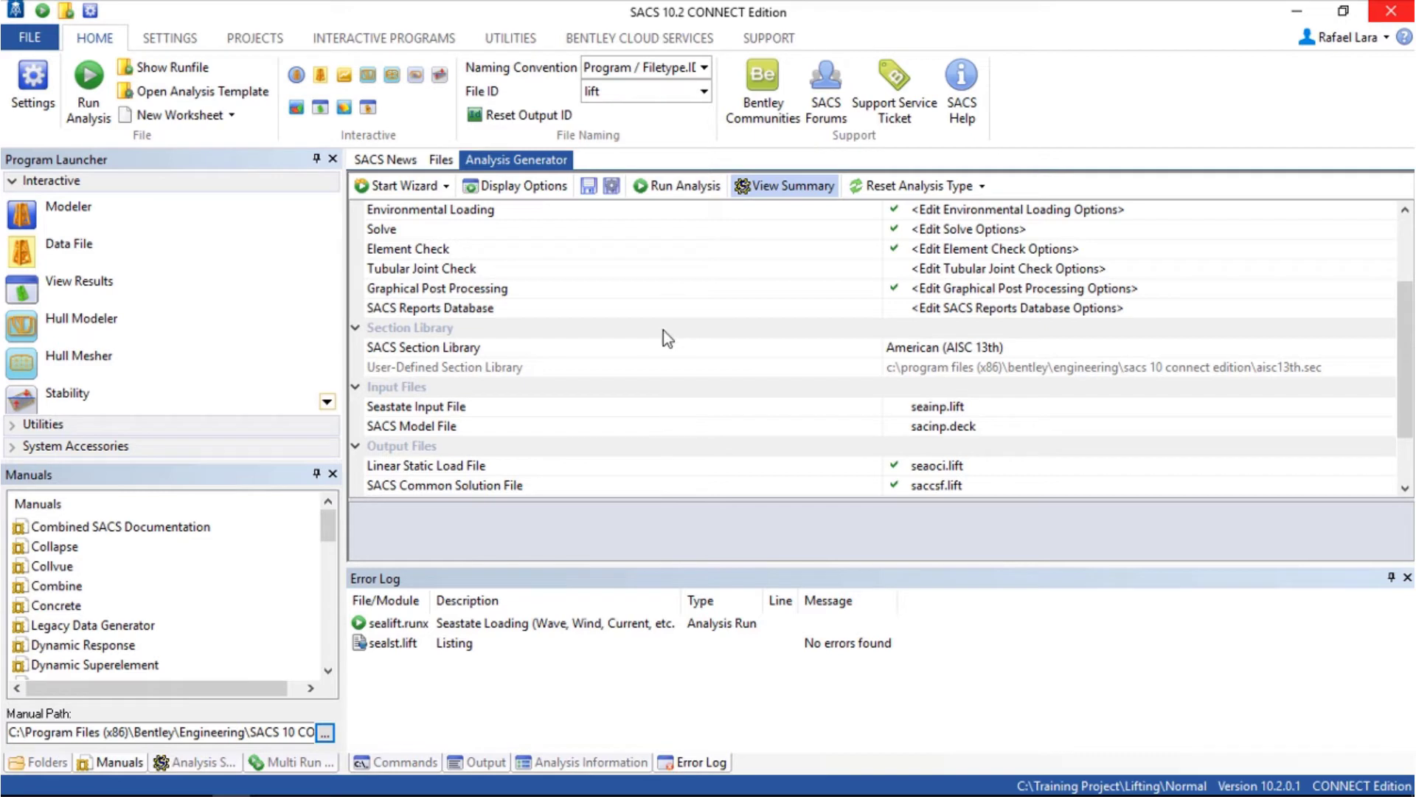
pyautogui.click(667, 197)
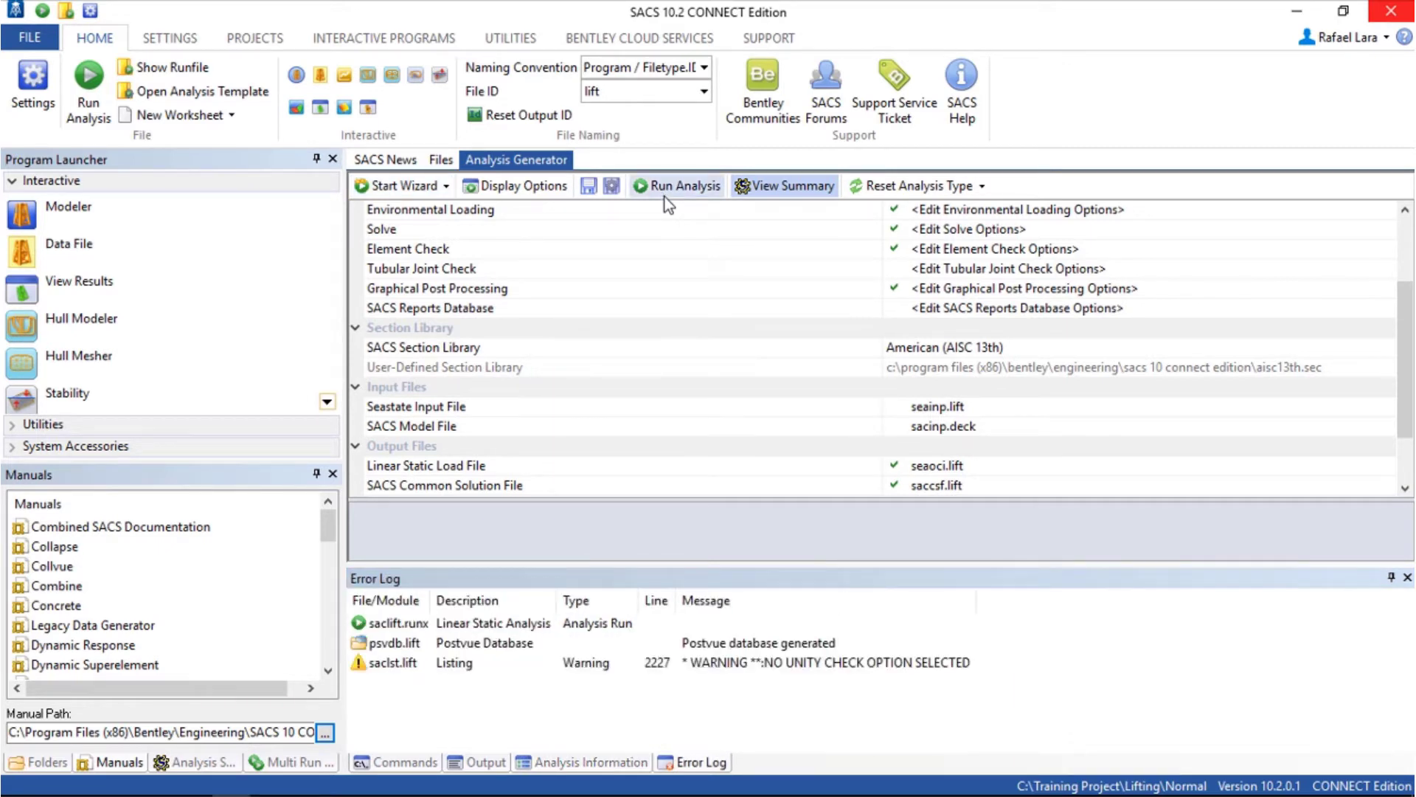
# Open the saclst.lift listing at the 'NO UNITY CHECK OPTION SELECTED' warning on line 2227
pyautogui.click(714, 663)
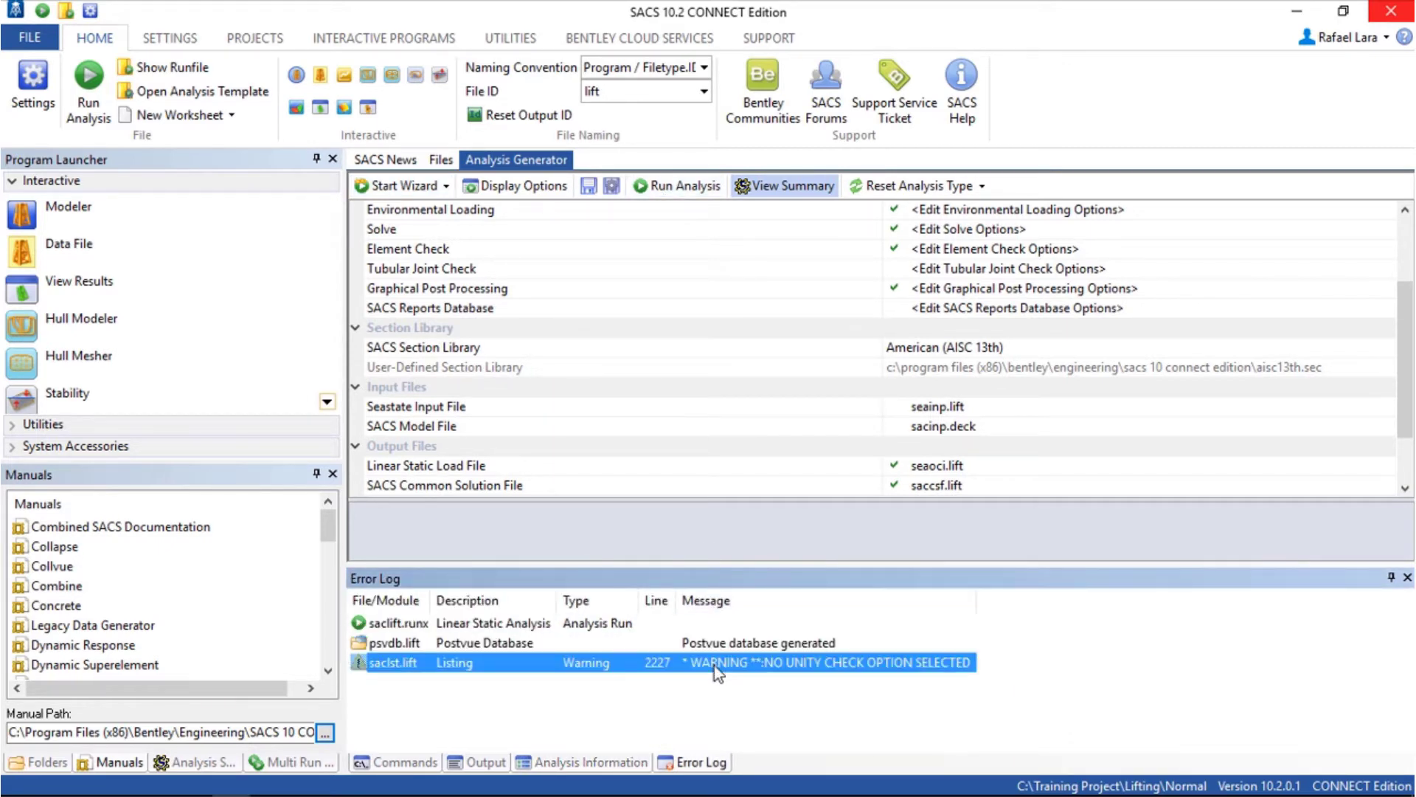
pyautogui.doubleClick(821, 663)
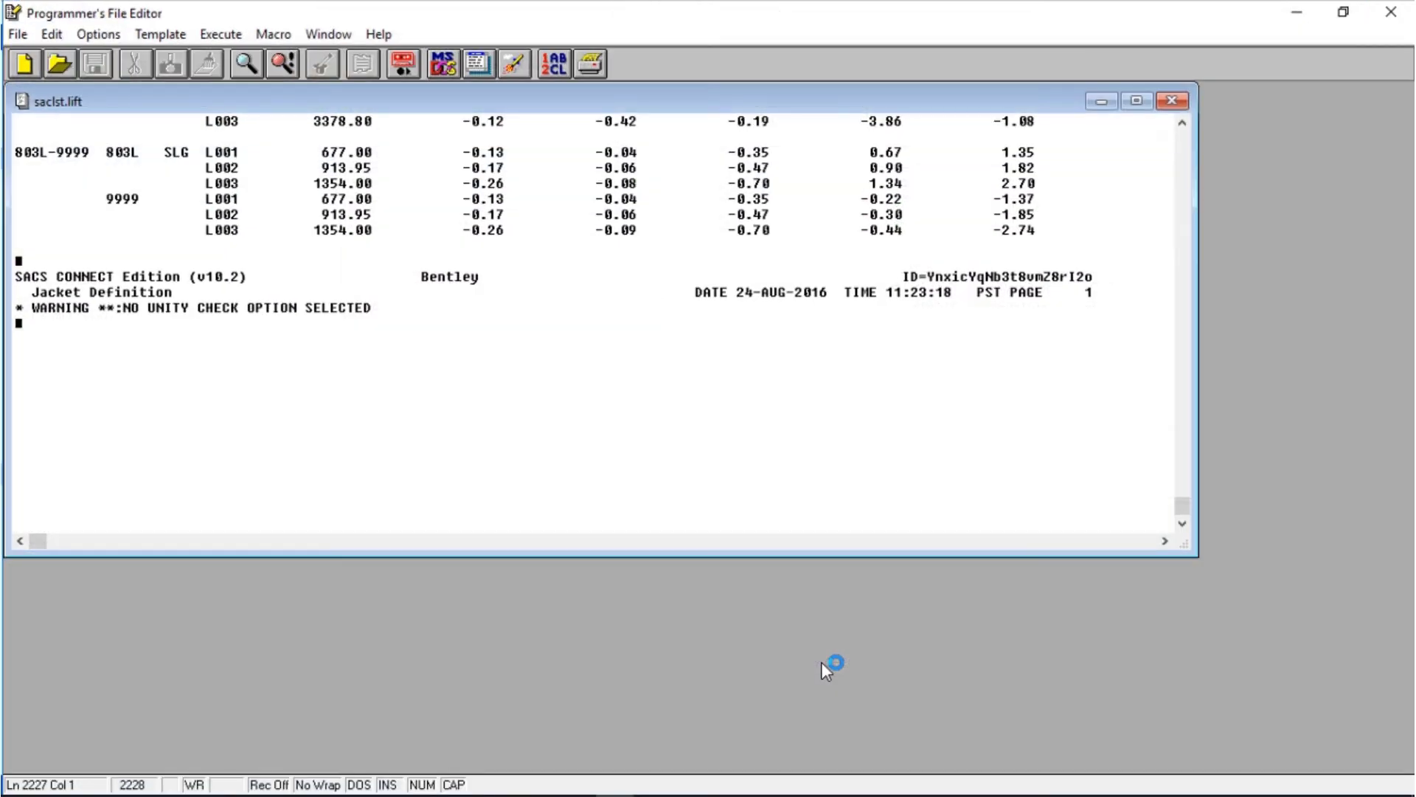
# Maximize the saclst.lift listing and return to its start
pyautogui.click(1127, 107)
pyautogui.scroll(10, 1410, 701)
pyautogui.moveTo(1407, 719); pyautogui.dragTo(1406, 103)
pyautogui.click(531, 151)
# Search the listing for SLING, which finds nothing, then for SPRING
pyautogui.click(246, 71)
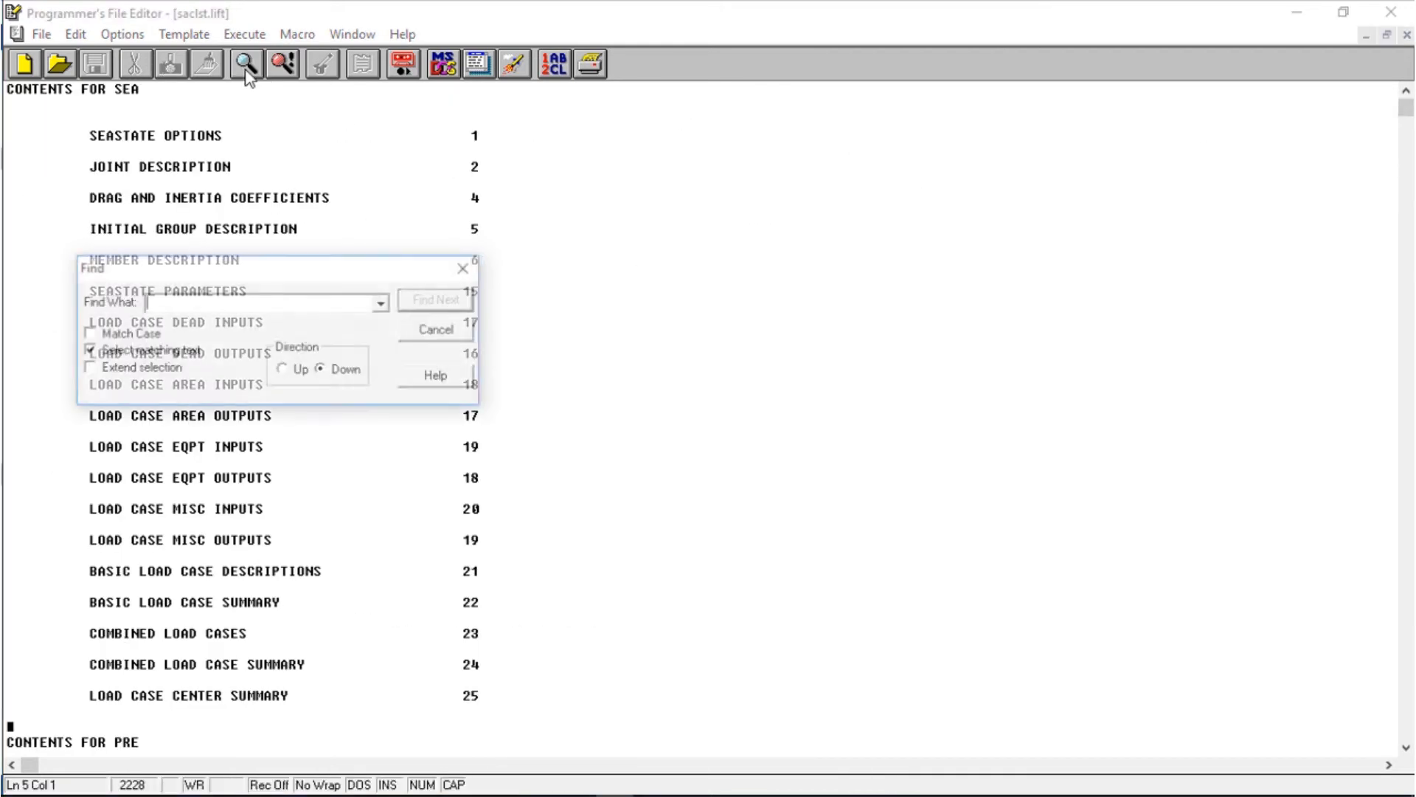
pyautogui.write('SLING')
pyautogui.press('Return')
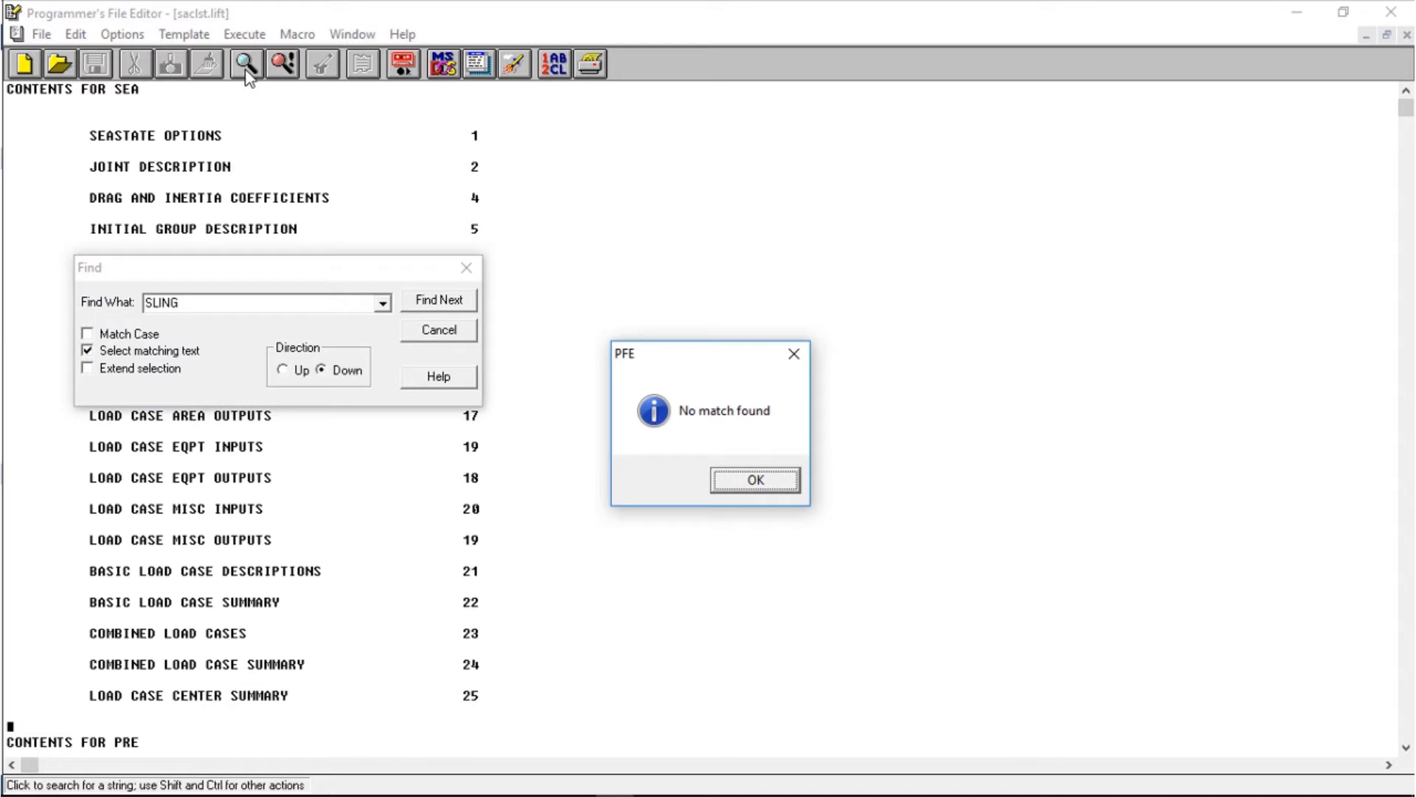
pyautogui.press('Return')
pyautogui.write('SPR')
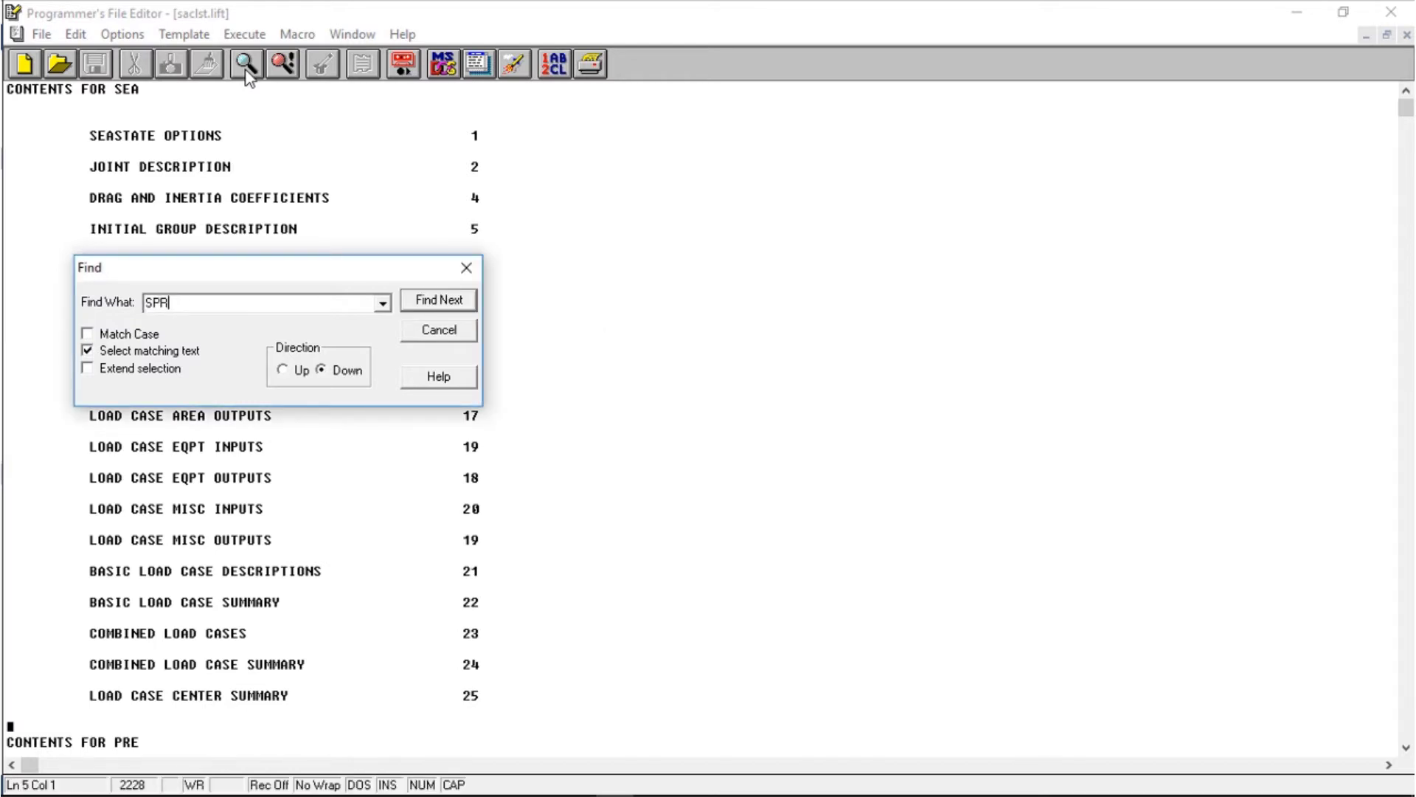
pyautogui.write('ING')
pyautogui.press('Return')
pyautogui.press('Return')
pyautogui.press('Return')
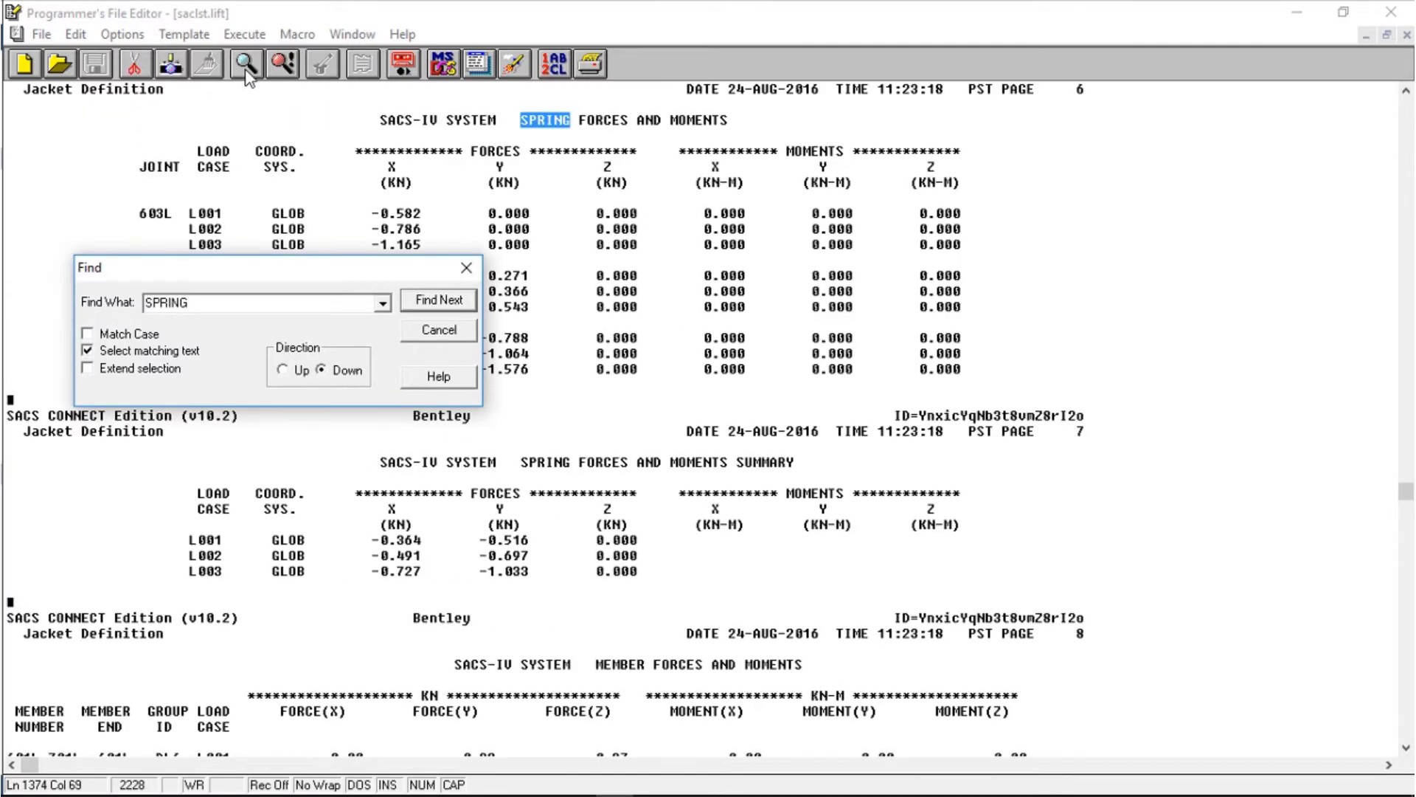
# Close the Find box and review the spring forces for joints 603L, 601L and 602L
pyautogui.press('Escape')
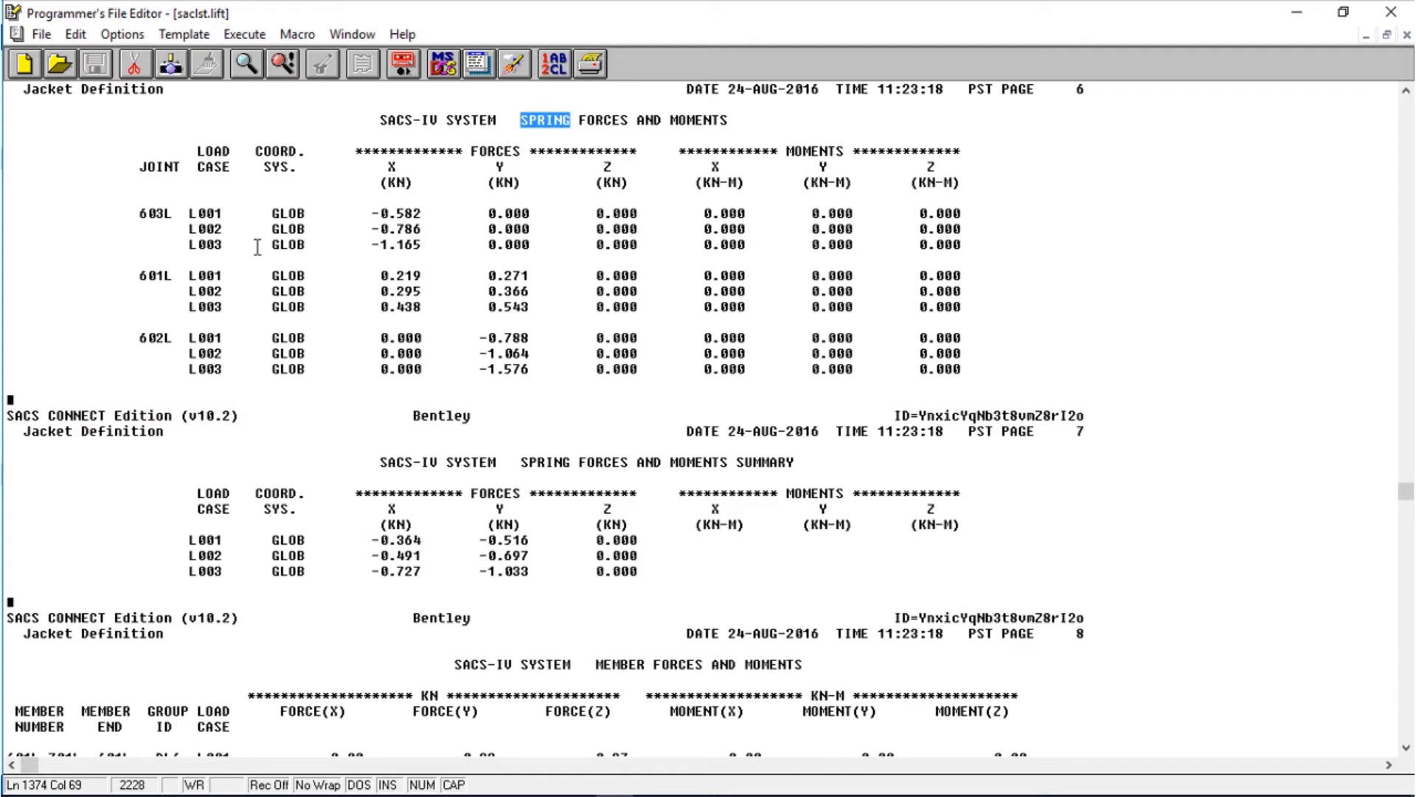
pyautogui.click(249, 70)
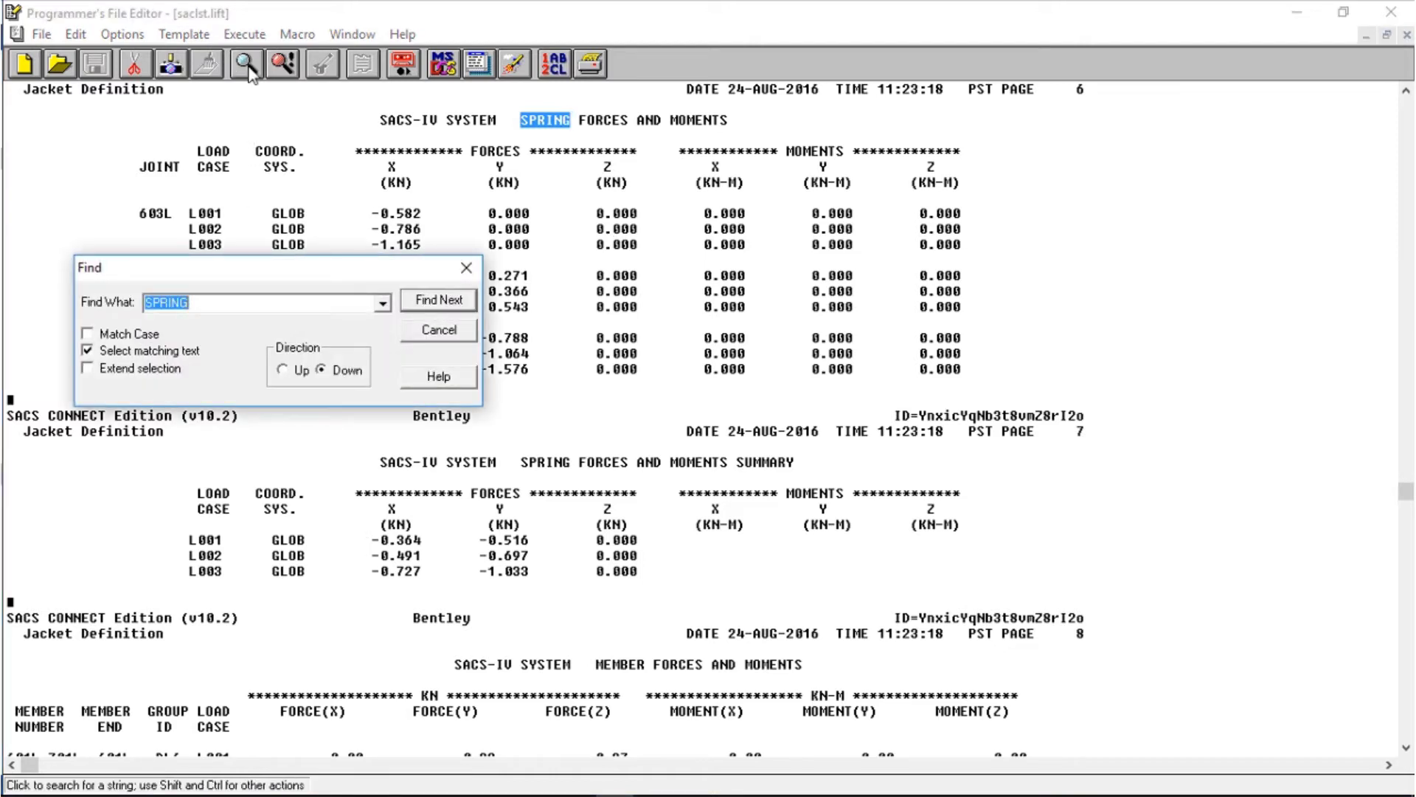
pyautogui.press('Escape')
pyautogui.scroll(-20, 253, 316)
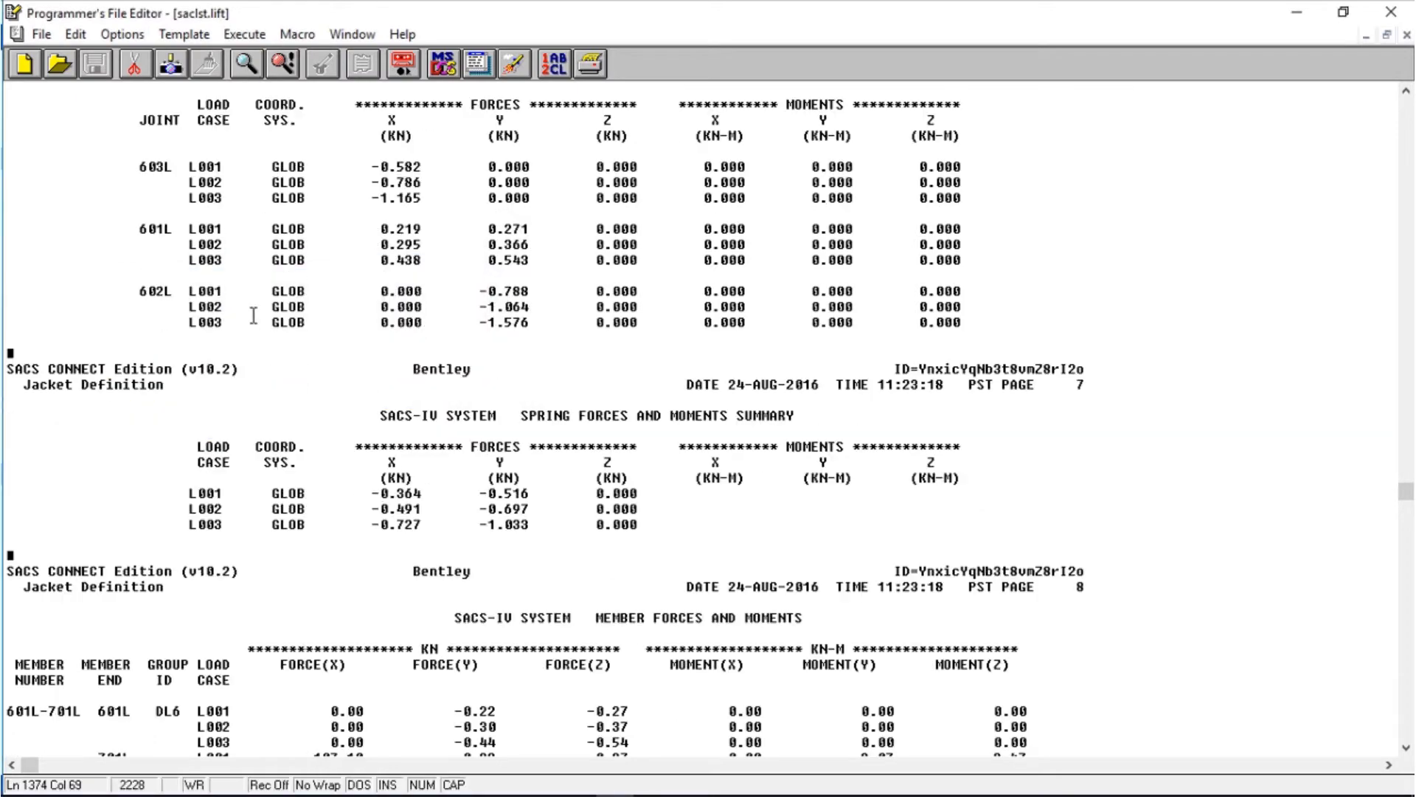
# Scroll through the member forces and find the first SLG sling member
pyautogui.scroll(-14, 253, 315)
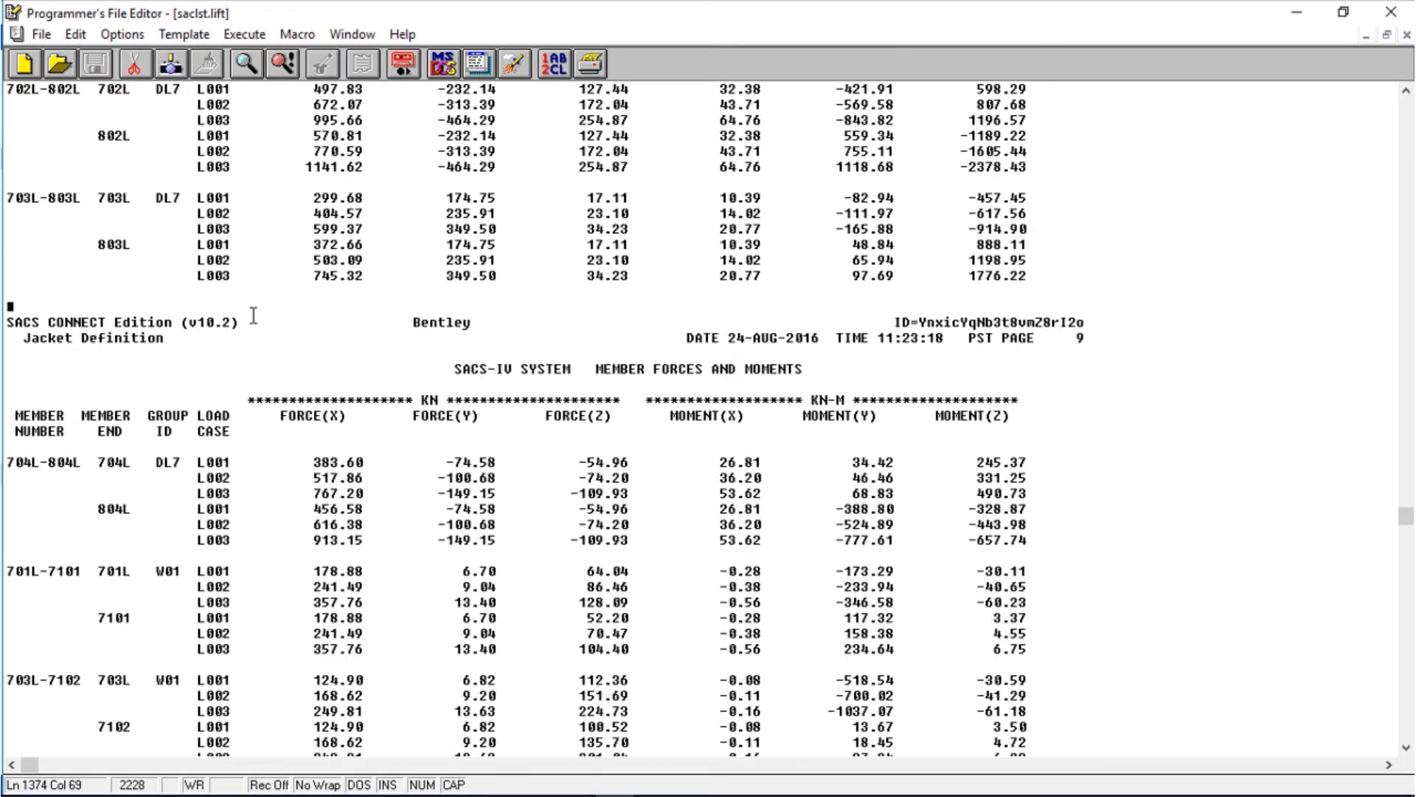
pyautogui.scroll(-5, 253, 315)
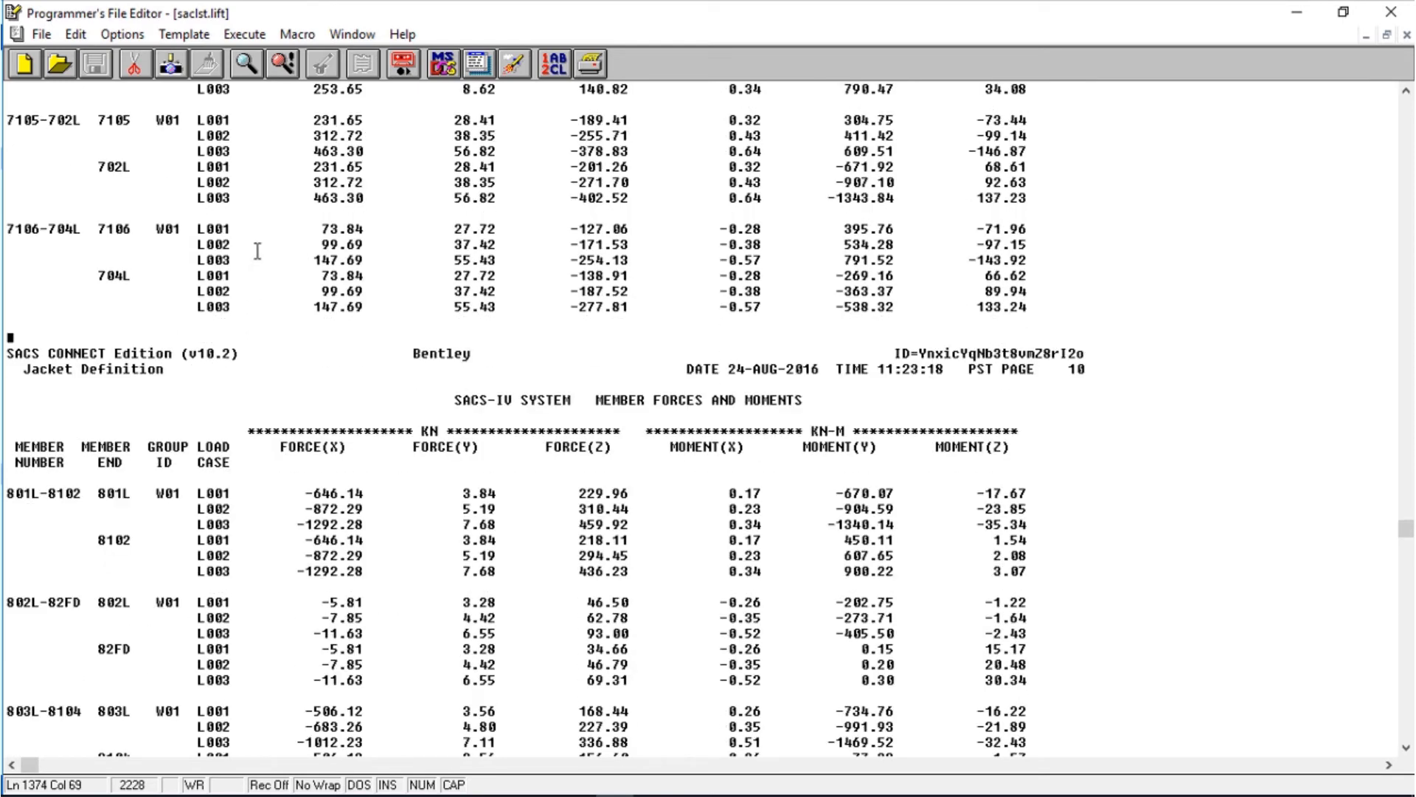
pyautogui.click(242, 68)
pyautogui.write('SLG')
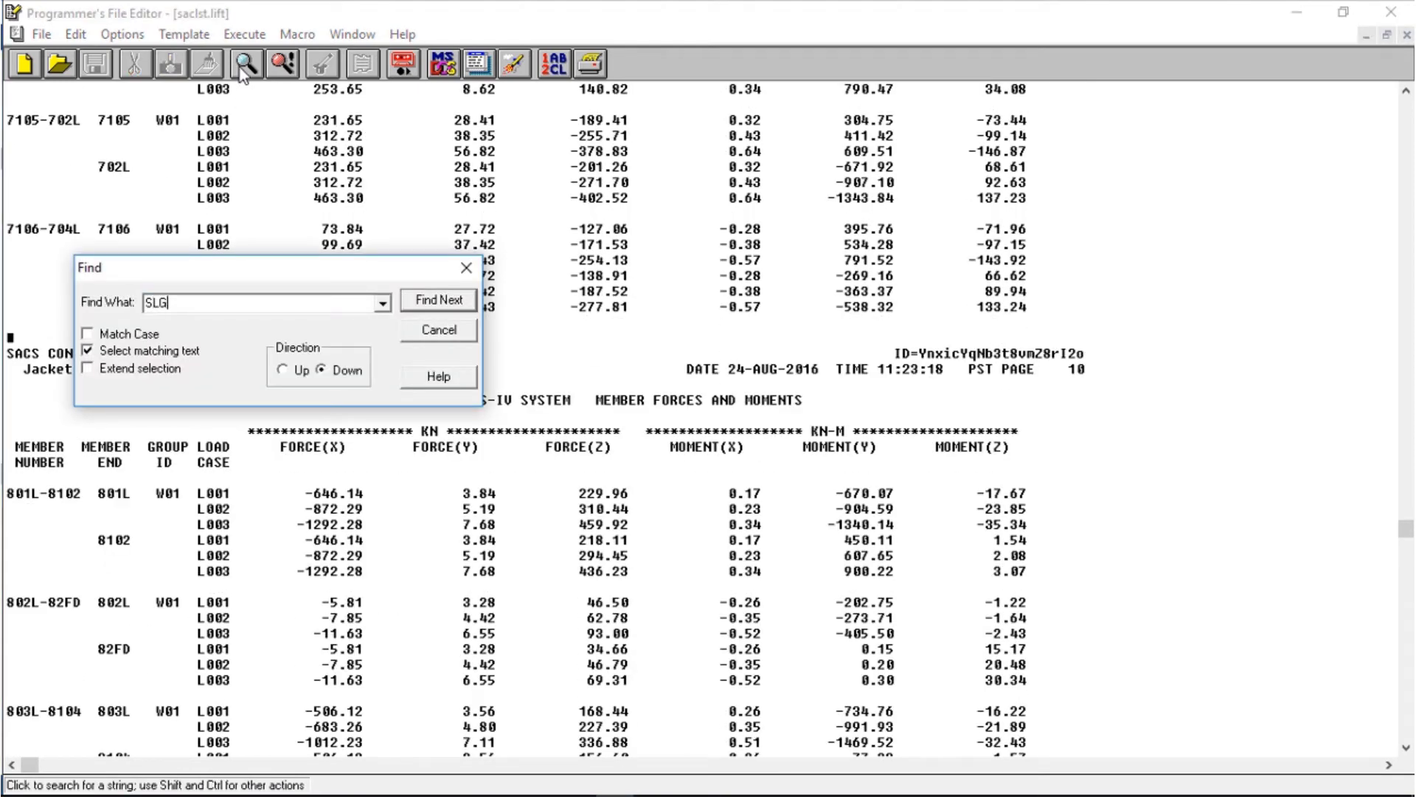
pyautogui.press('Return')
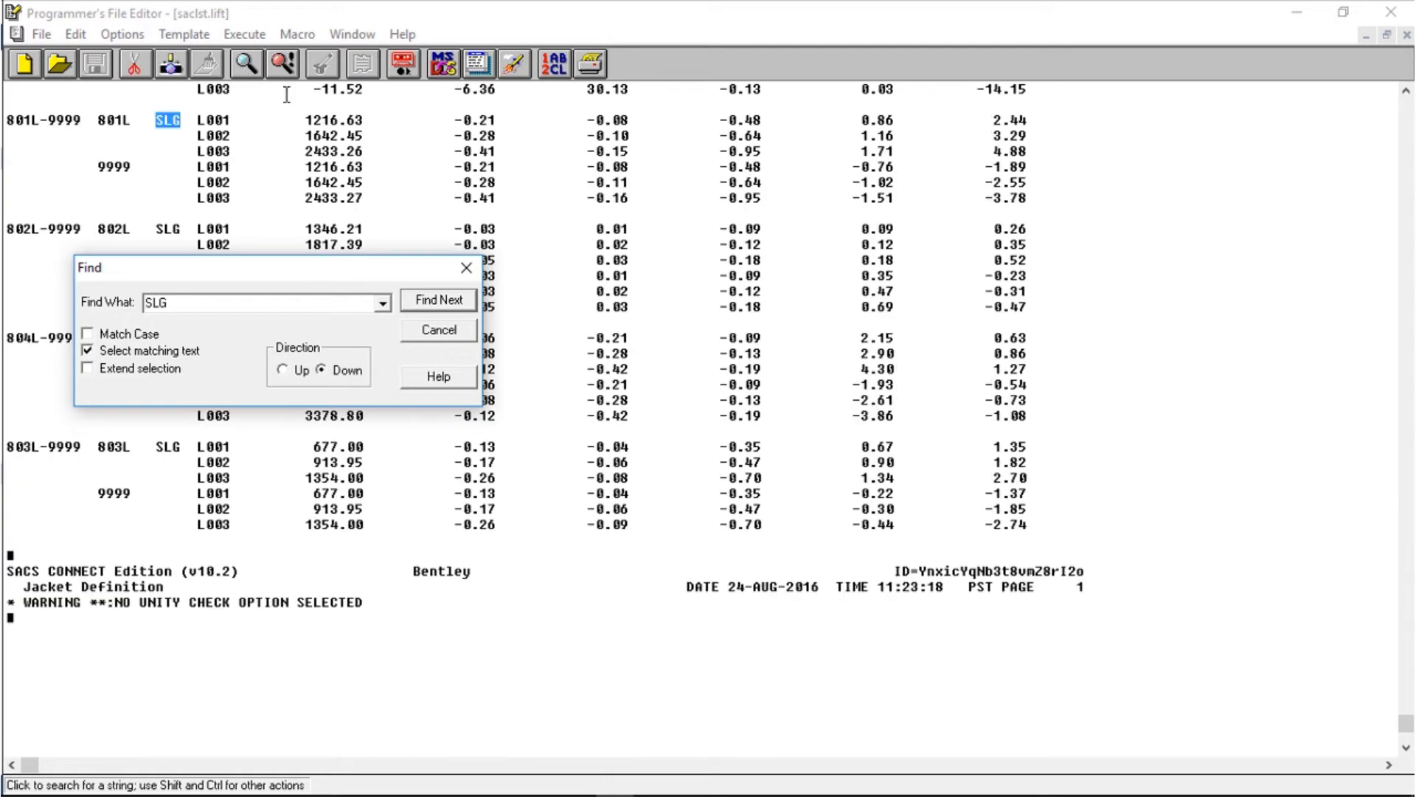
pyautogui.click(438, 331)
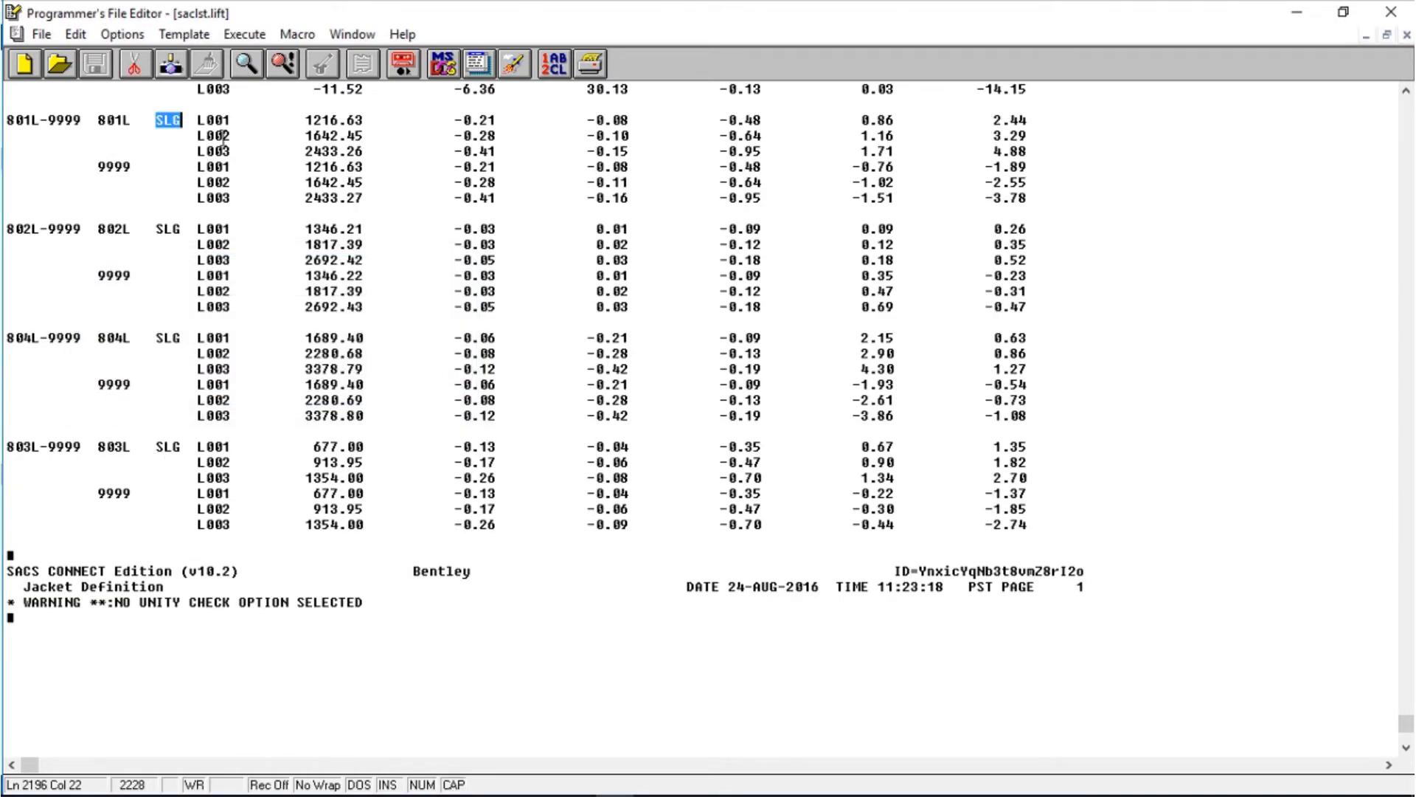
# Highlight sling member 801L-9999 and its 2.44 moment, then close the editor
pyautogui.scroll(1, 291, 123)
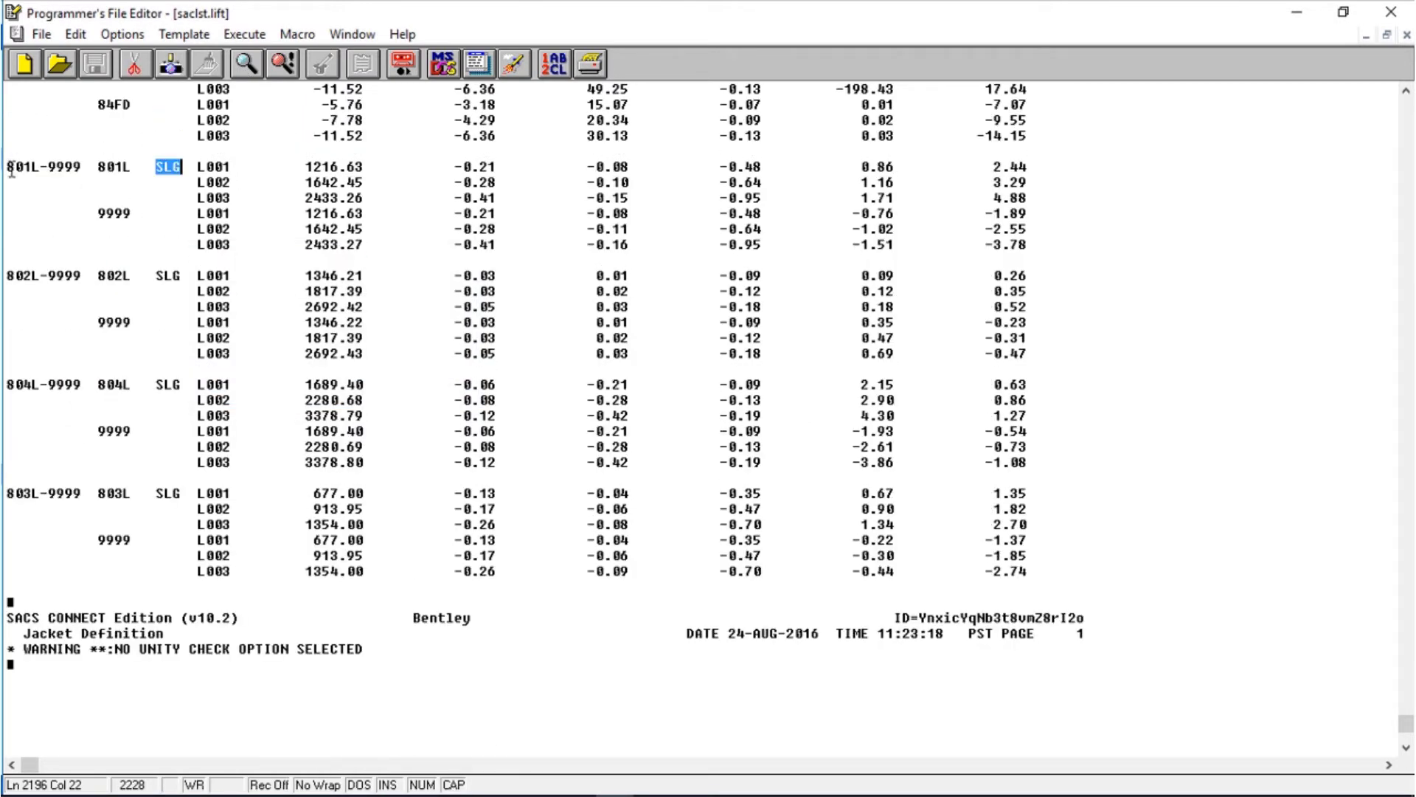
pyautogui.doubleClick(78, 167)
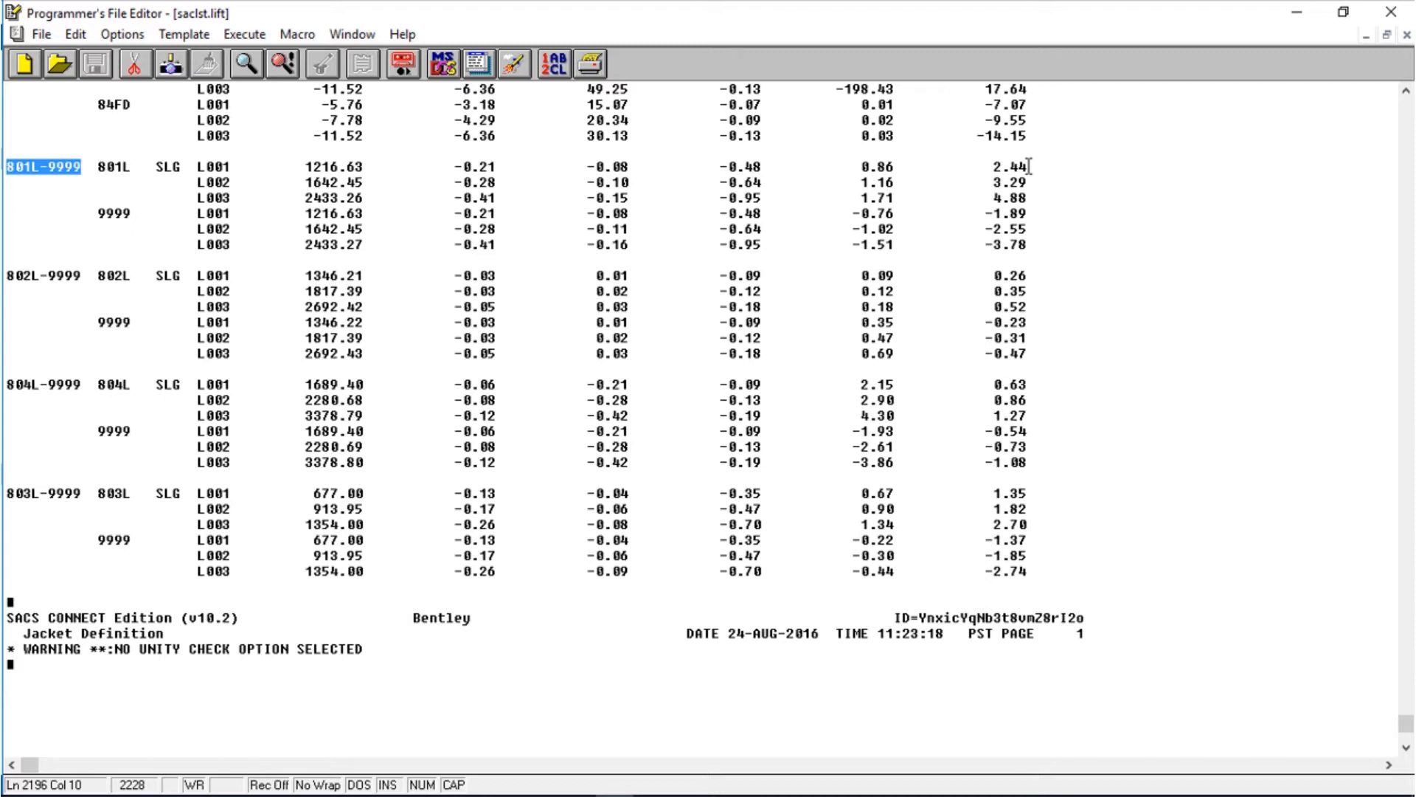
pyautogui.moveTo(1029, 166); pyautogui.dragTo(993, 162)
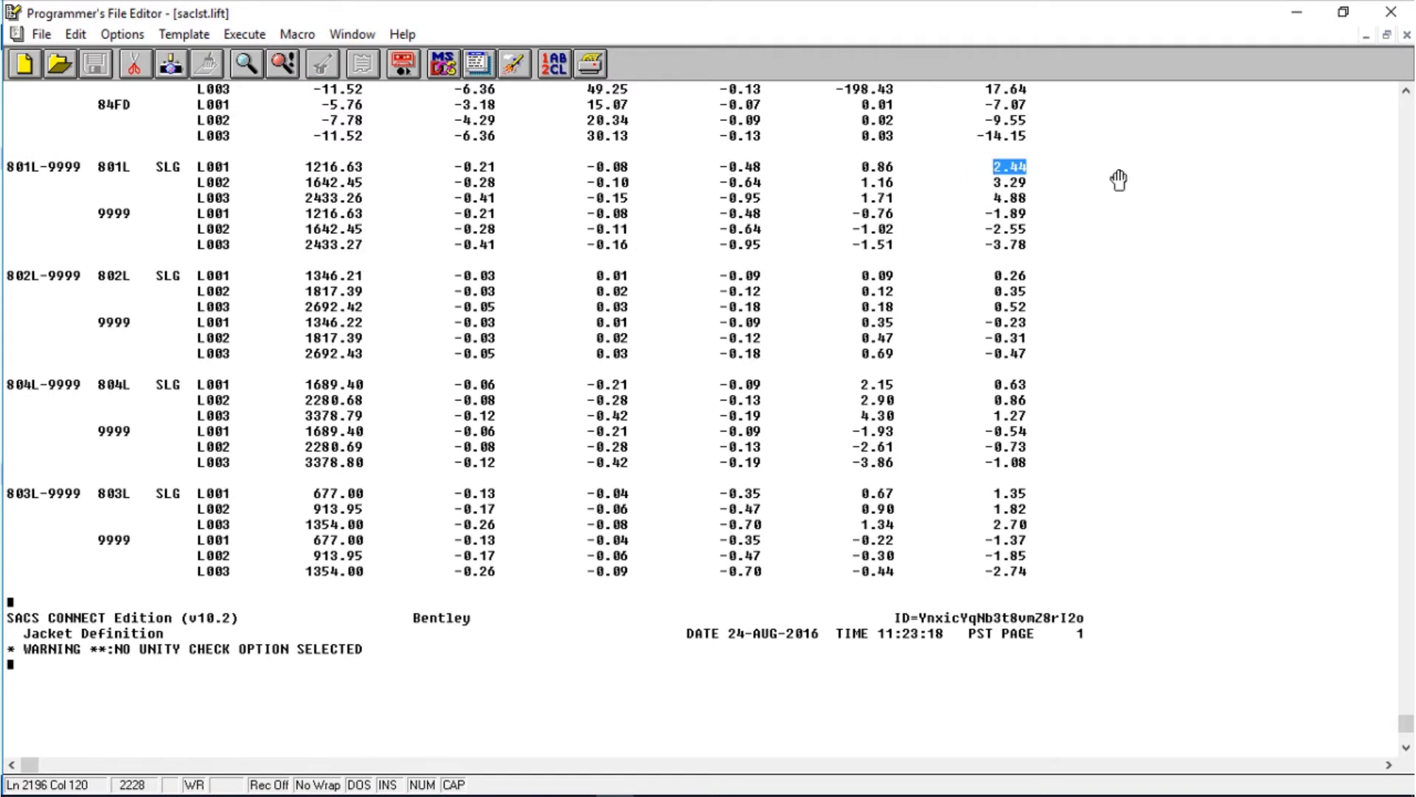
pyautogui.click(1391, 15)
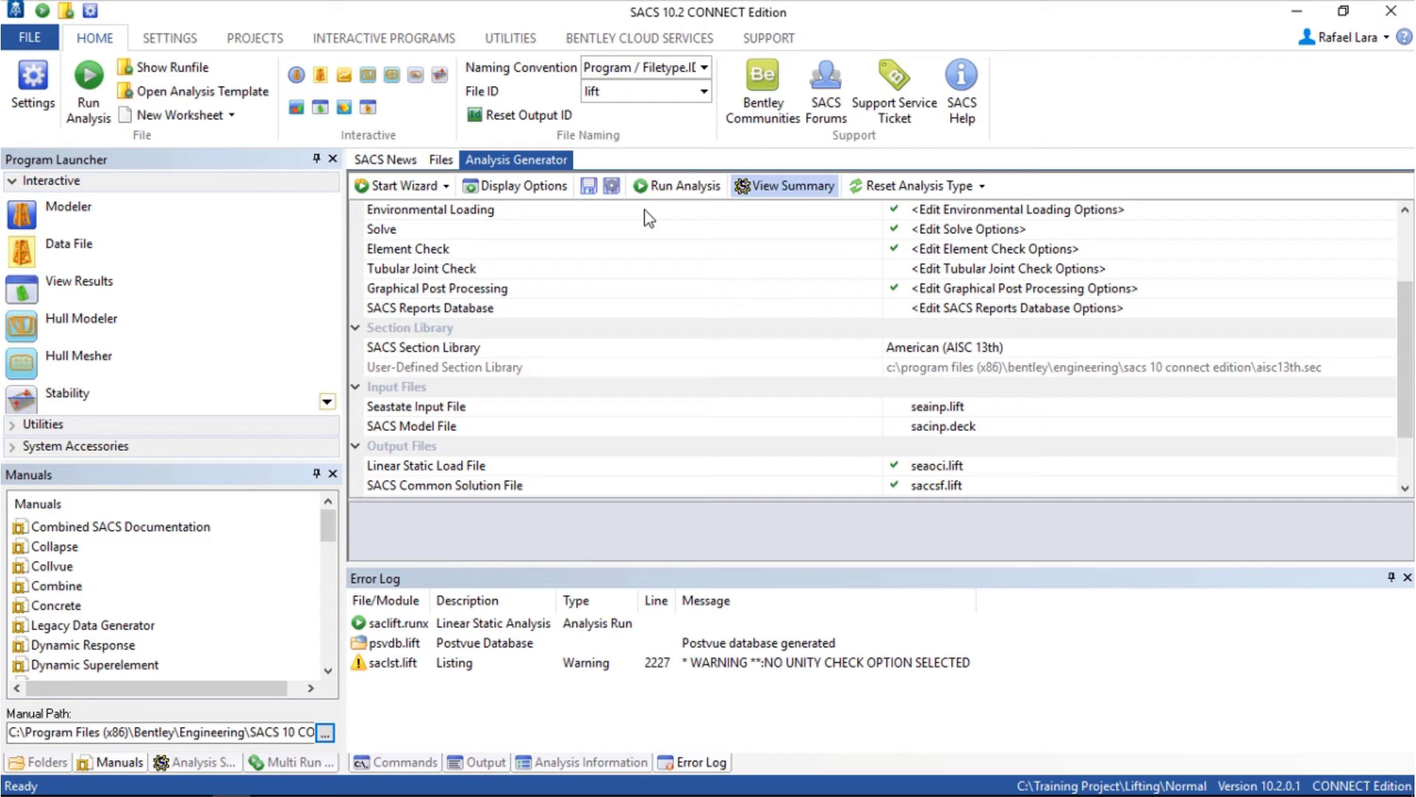
# Copy sacinp.deck and seainp.lift from the Normal folder into Lifting\7525
pyautogui.click(441, 161)
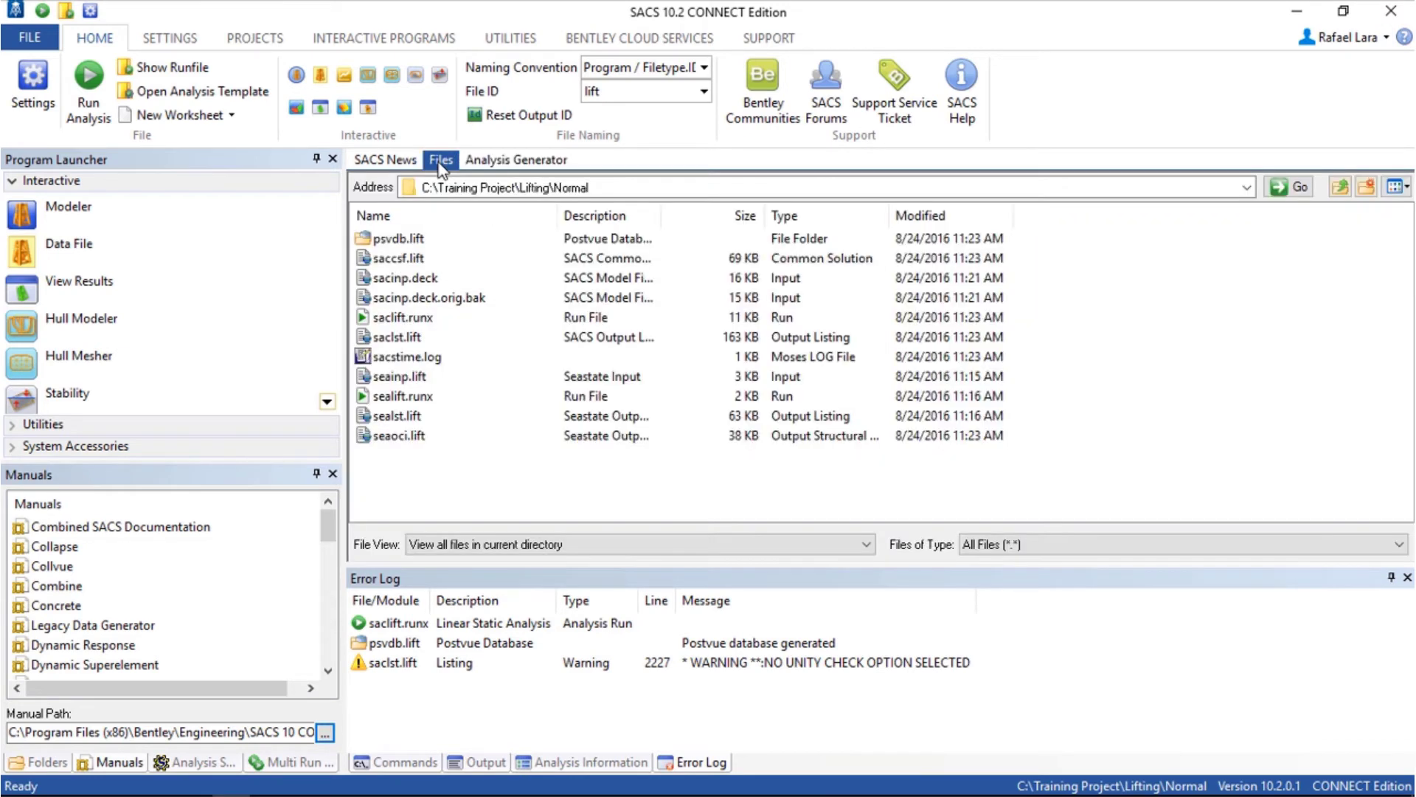
pyautogui.click(410, 279)
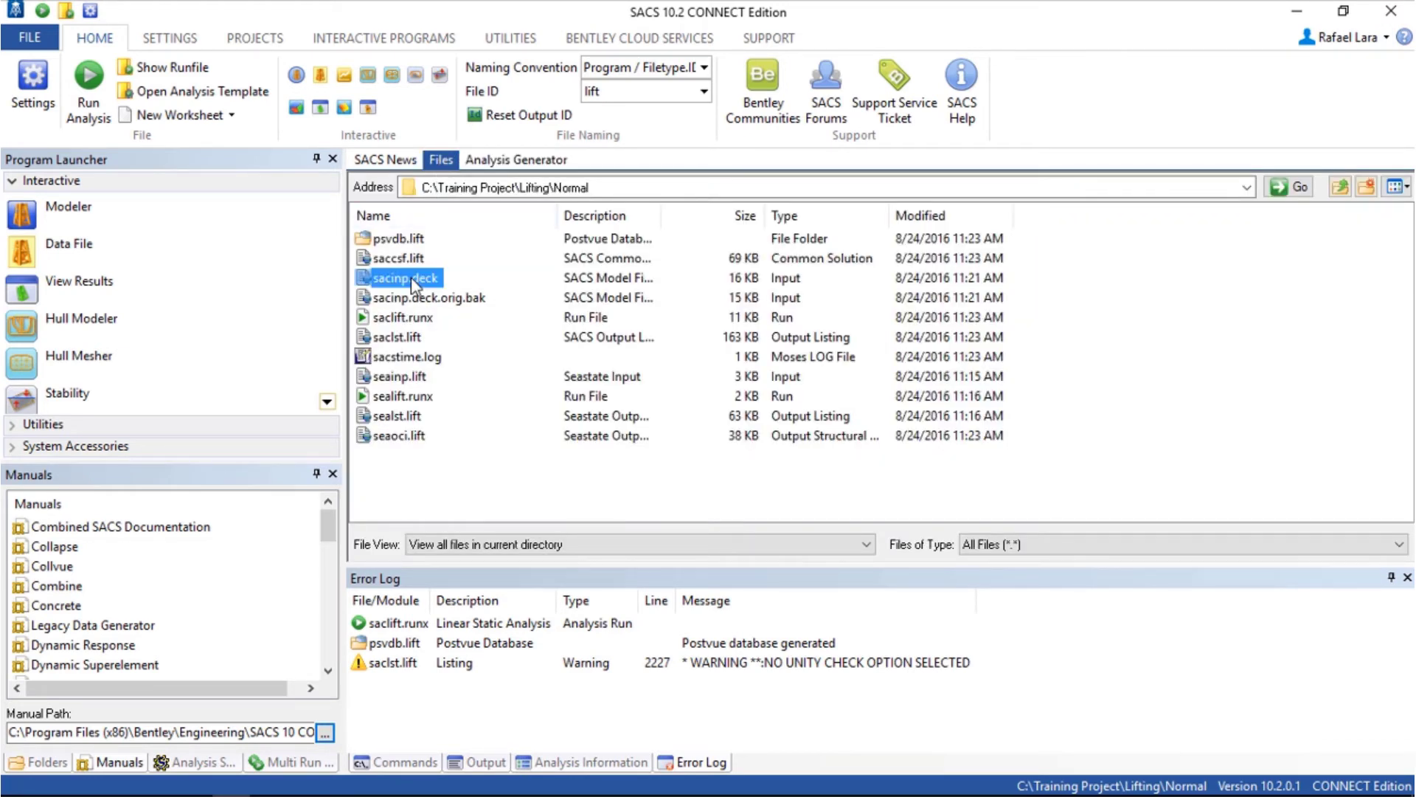
pyautogui.keyDown('ctrl'); pyautogui.click(411, 378); pyautogui.keyUp('ctrl')
pyautogui.rightClick(410, 378)
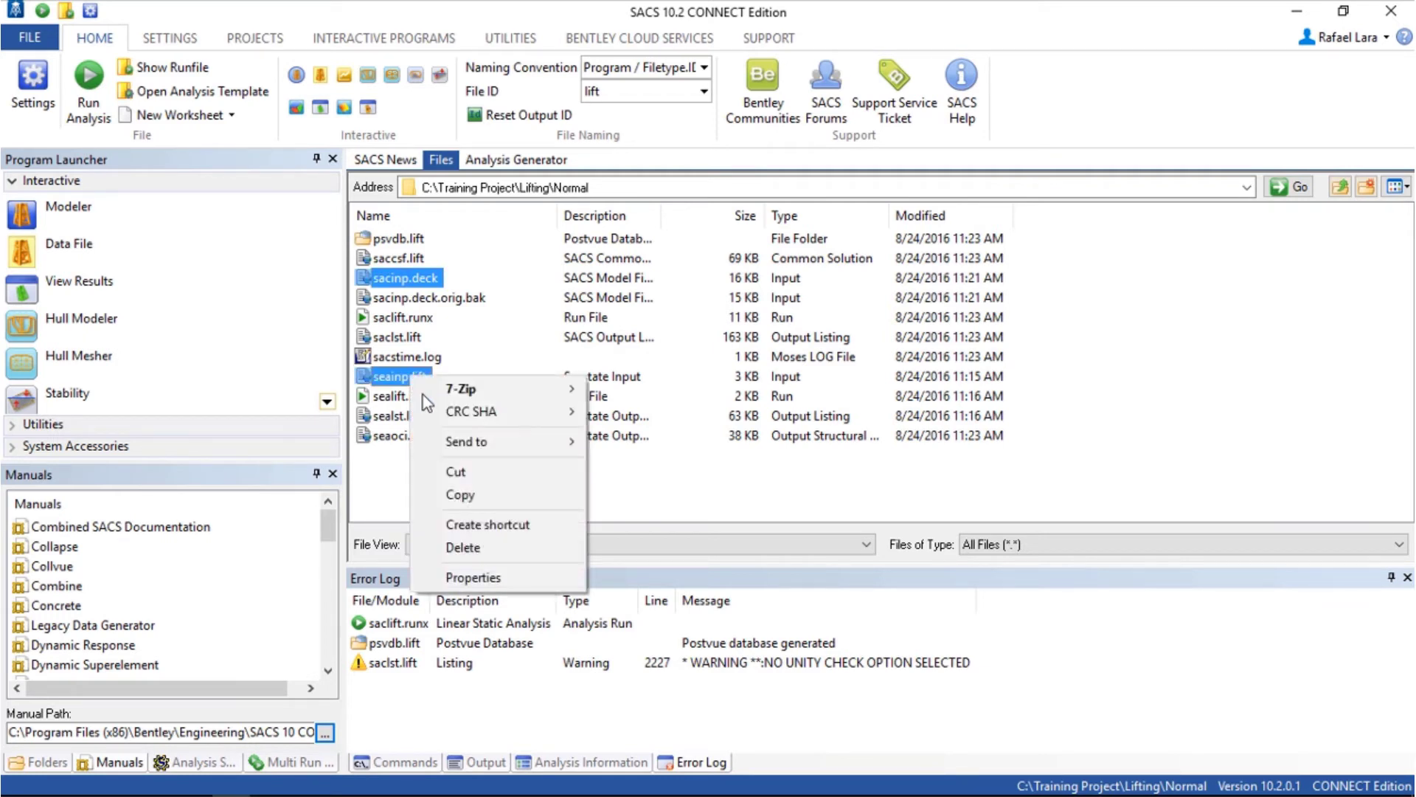
pyautogui.click(511, 496)
pyautogui.click(1339, 186)
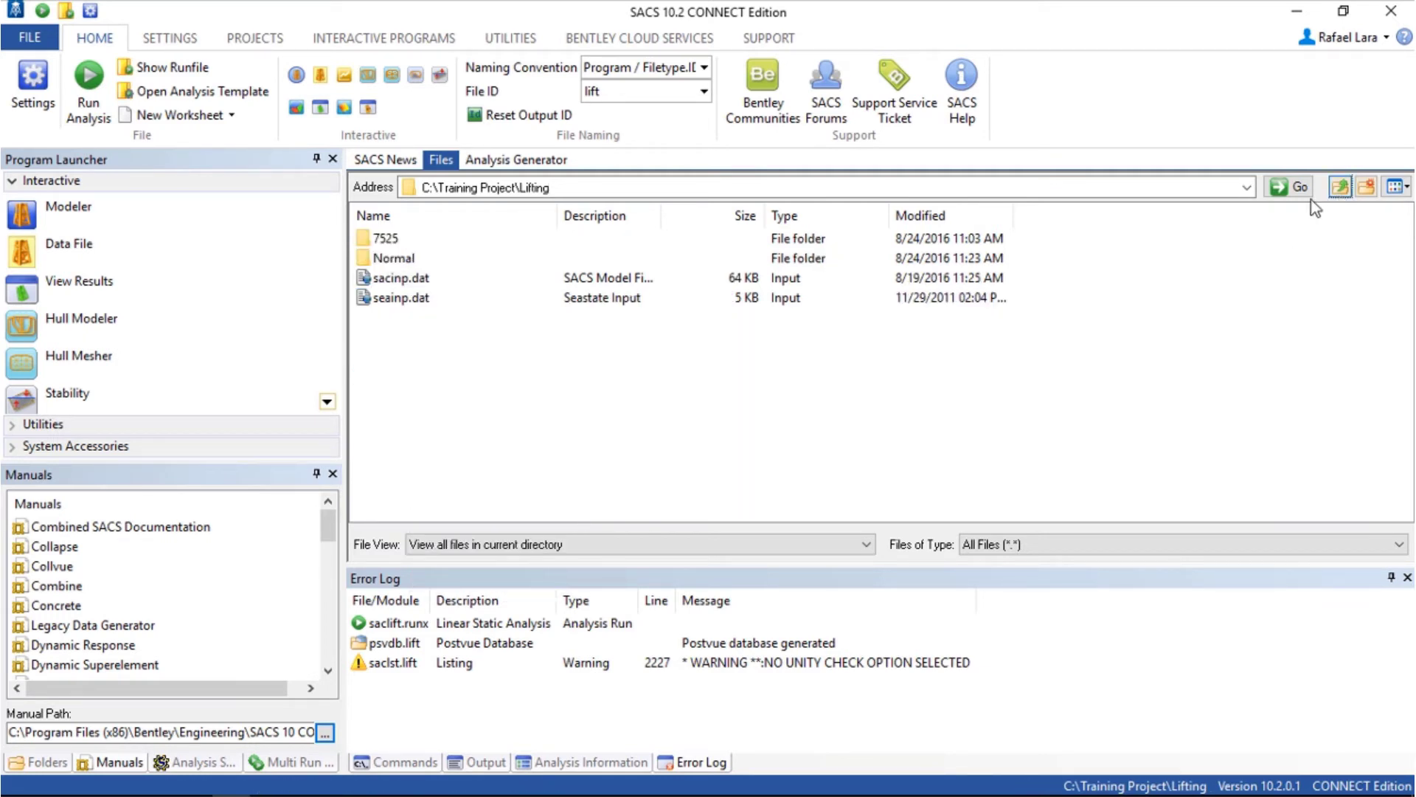
pyautogui.doubleClick(382, 243)
pyautogui.rightClick(422, 291)
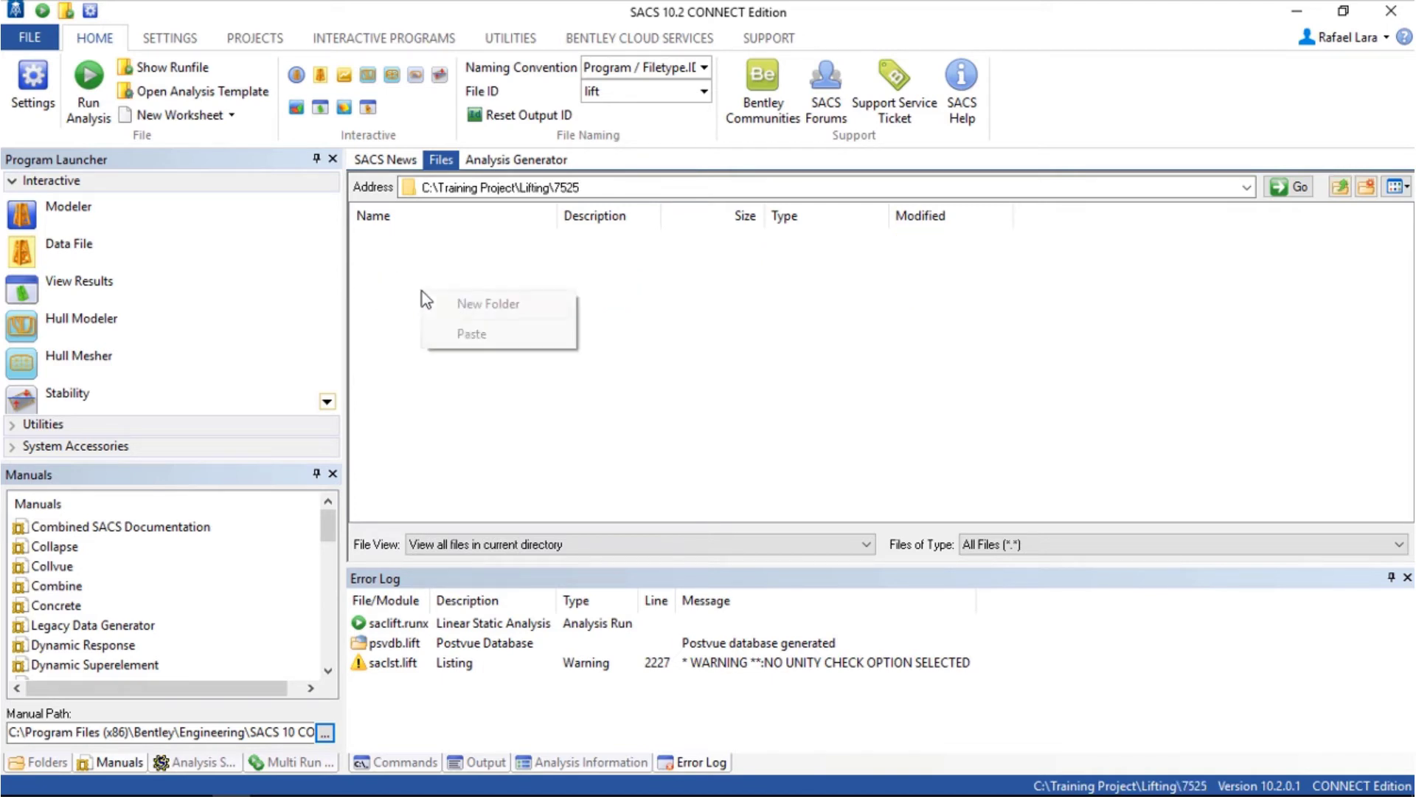
pyautogui.click(472, 336)
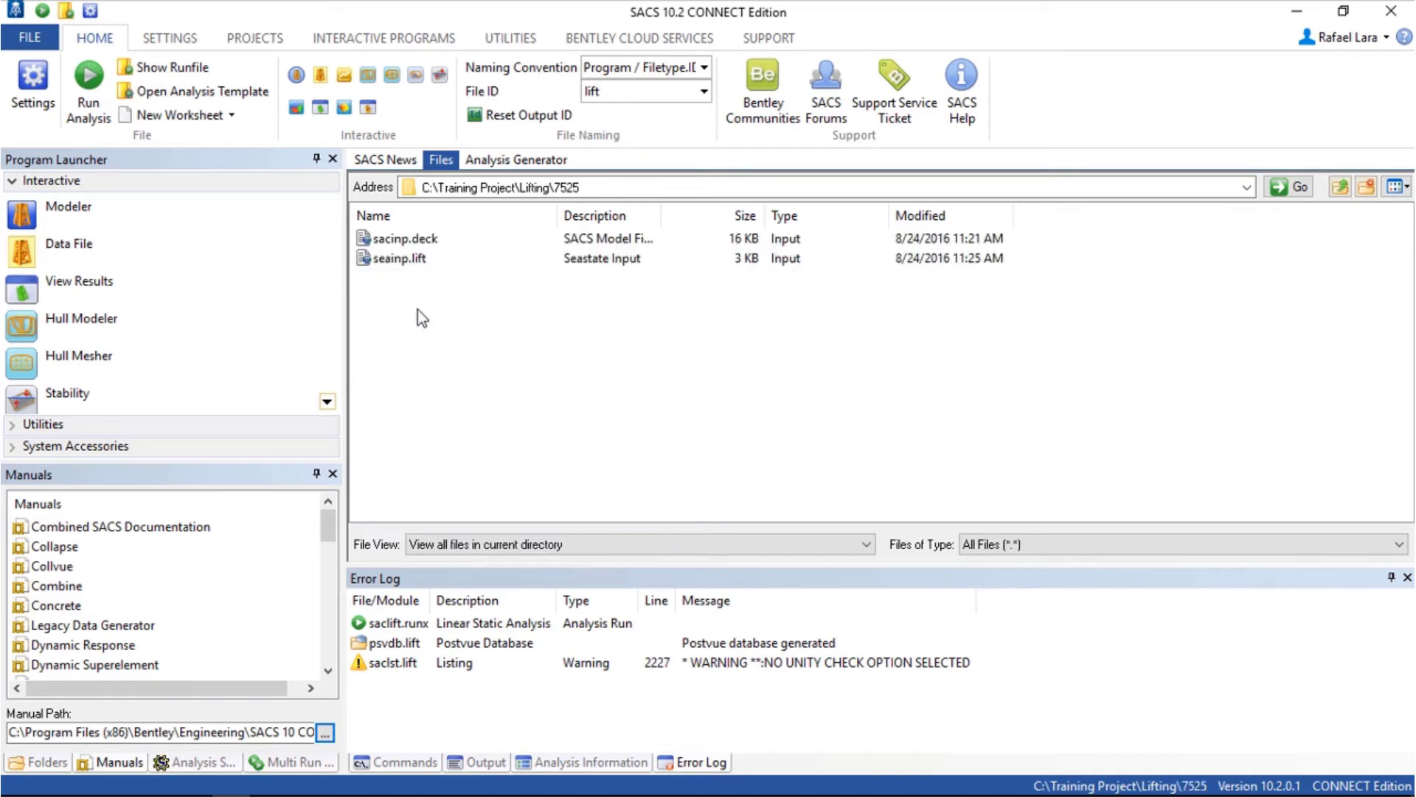
# Open the 7525 copy of sacinp.deck in SACS Precede
pyautogui.click(417, 242)
pyautogui.rightClick(419, 247)
pyautogui.click(459, 258)
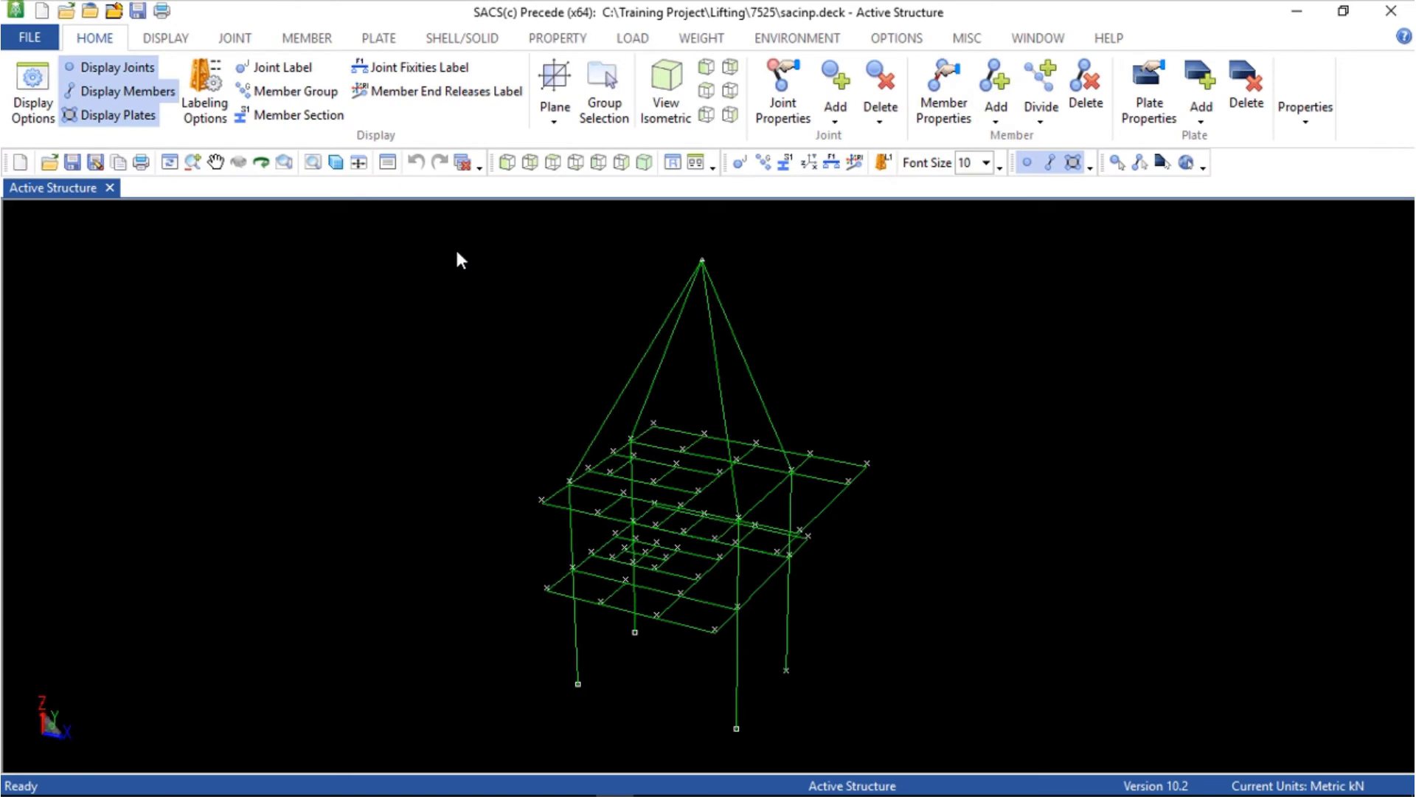
# Define relative joint 9998 with a 2 cm Z offset
pyautogui.click(239, 40)
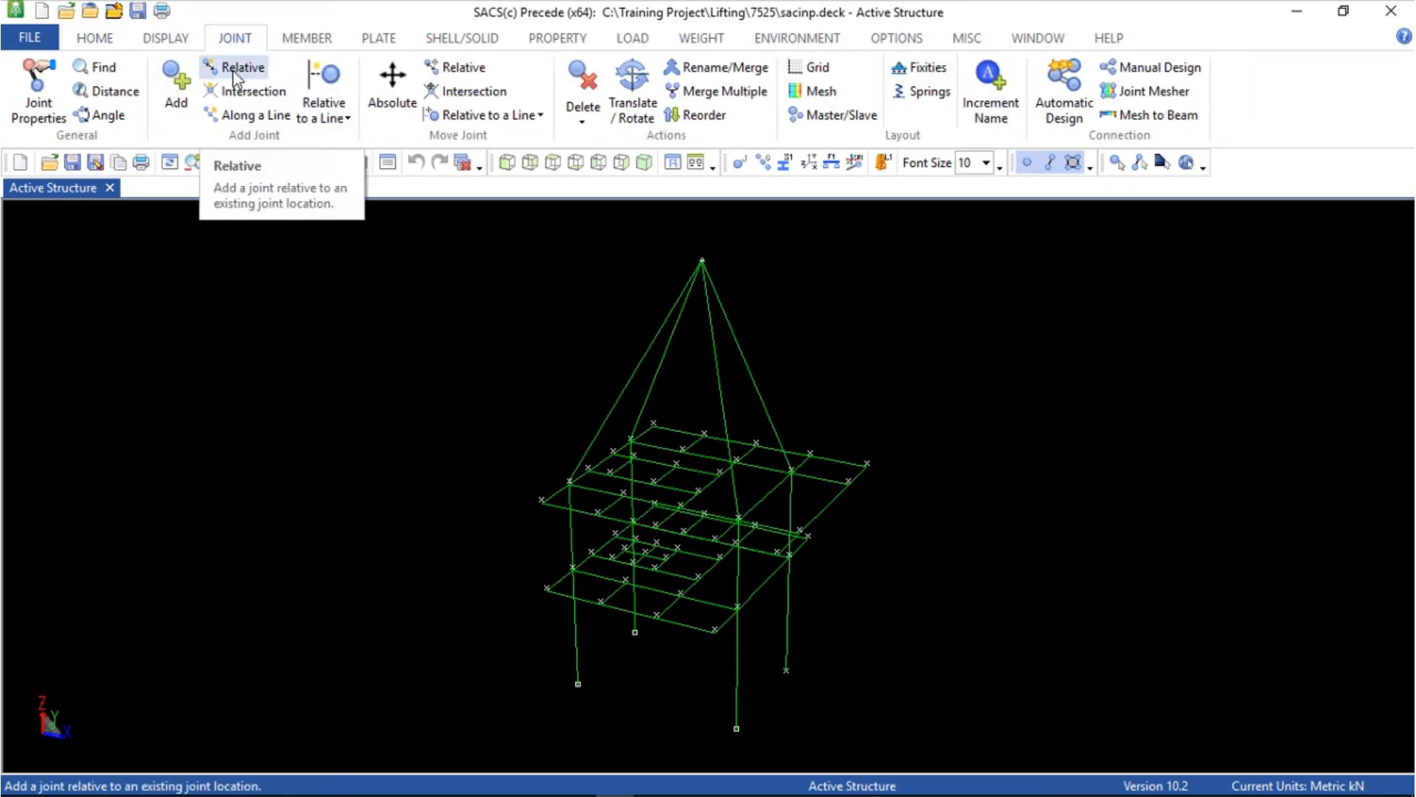
pyautogui.click(236, 73)
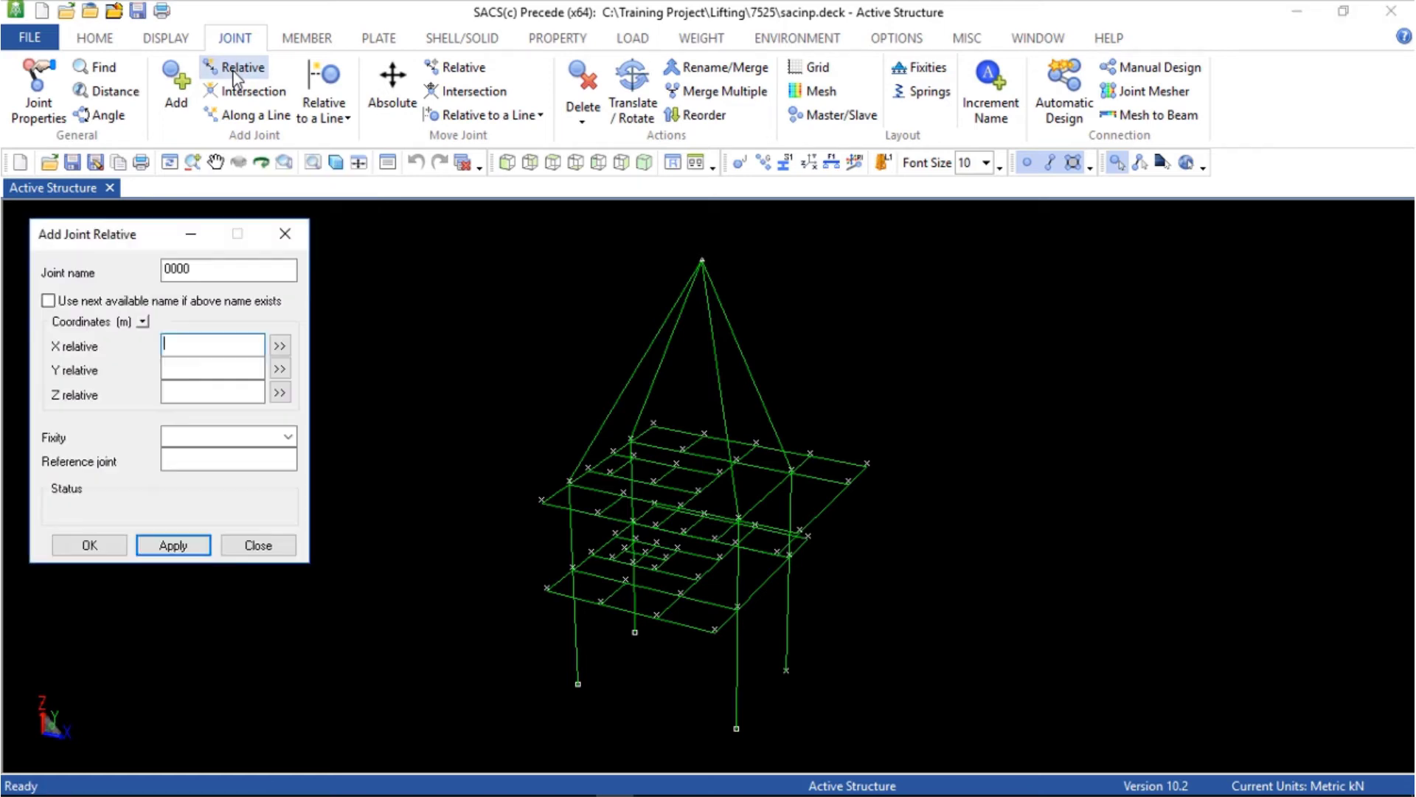
pyautogui.doubleClick(220, 274)
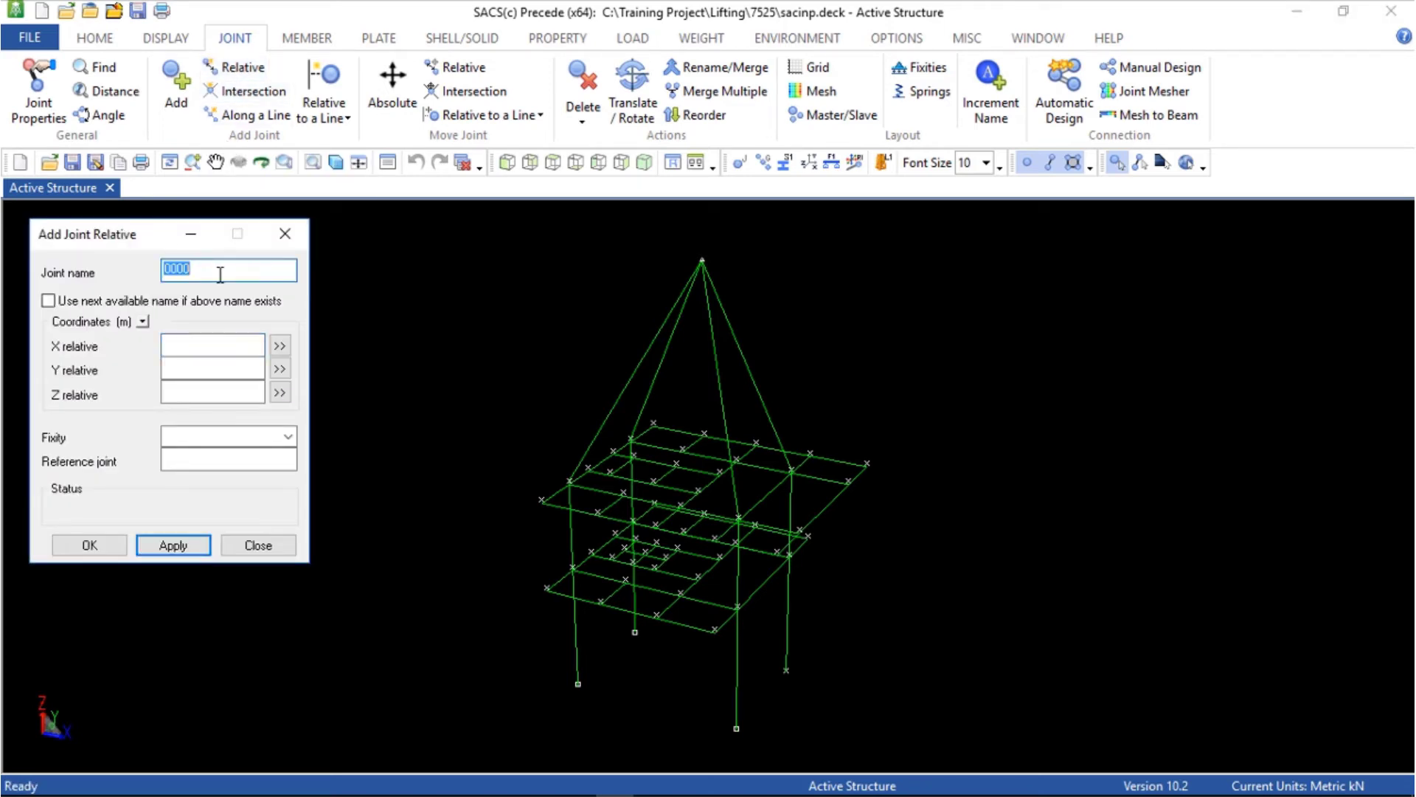
pyautogui.write('9998')
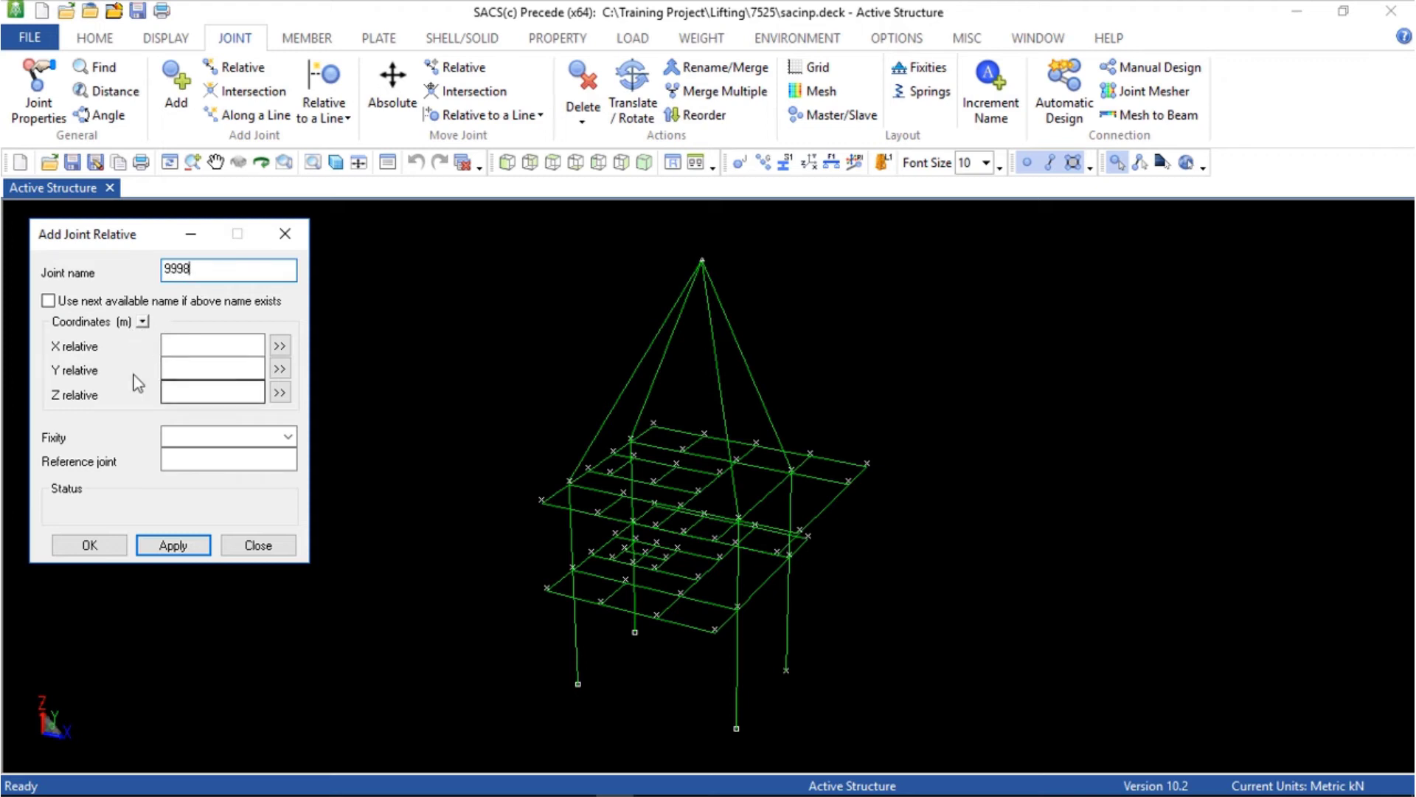
pyautogui.click(143, 322)
pyautogui.click(131, 341)
pyautogui.click(176, 392)
pyautogui.write('2')
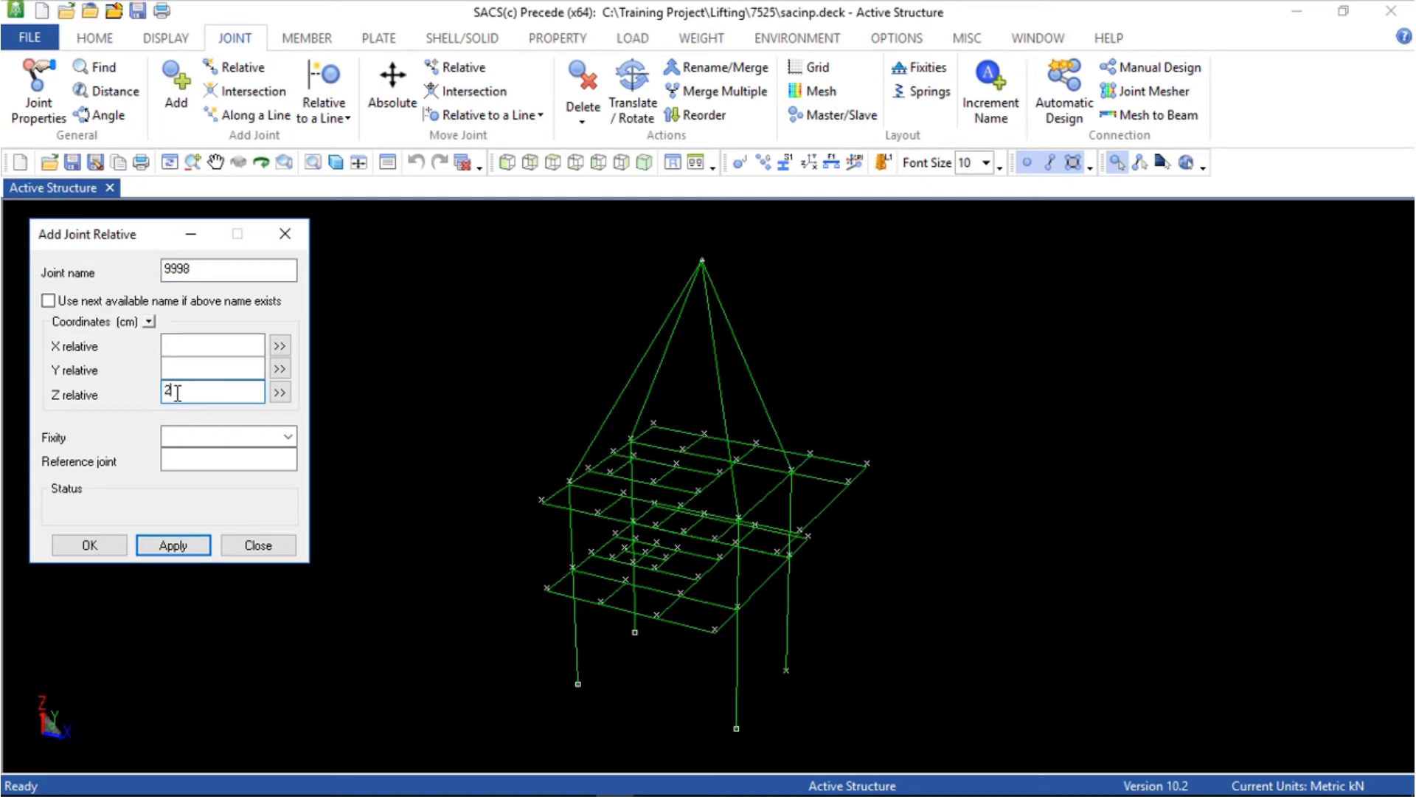
# Reference apex joint 9999, give joint 9998 fixity 110111, and create it
pyautogui.moveTo(702, 264)
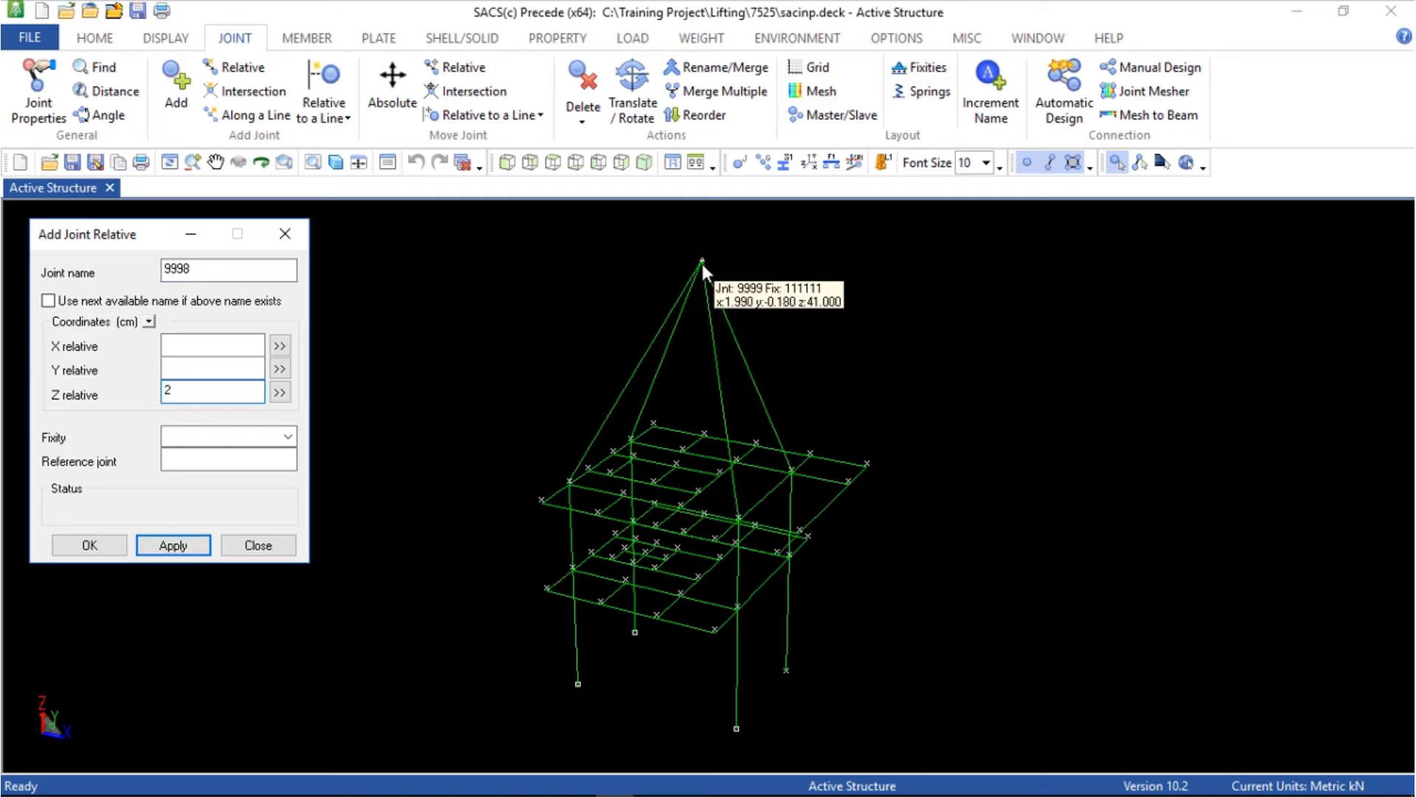
pyautogui.click(176, 452)
pyautogui.click(702, 259)
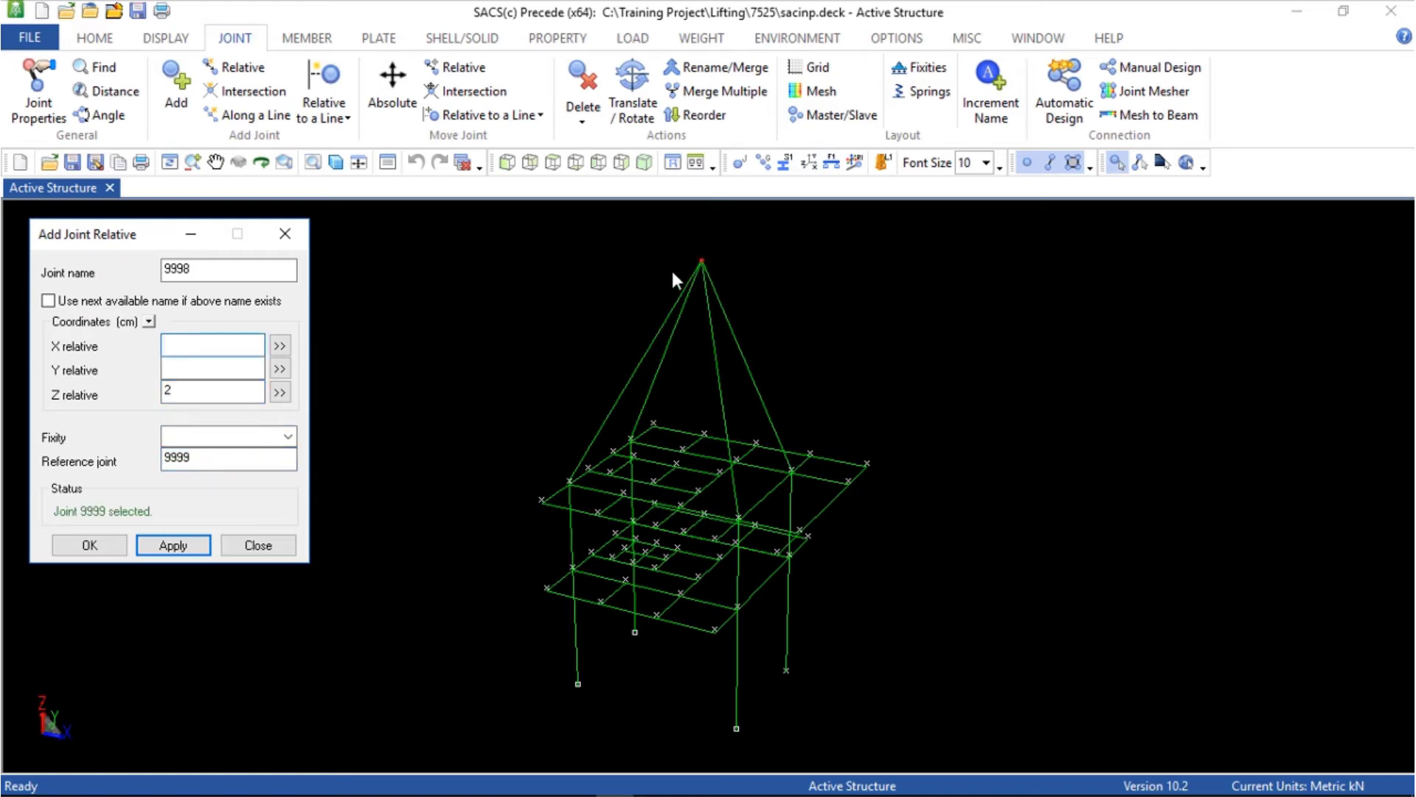
pyautogui.click(243, 436)
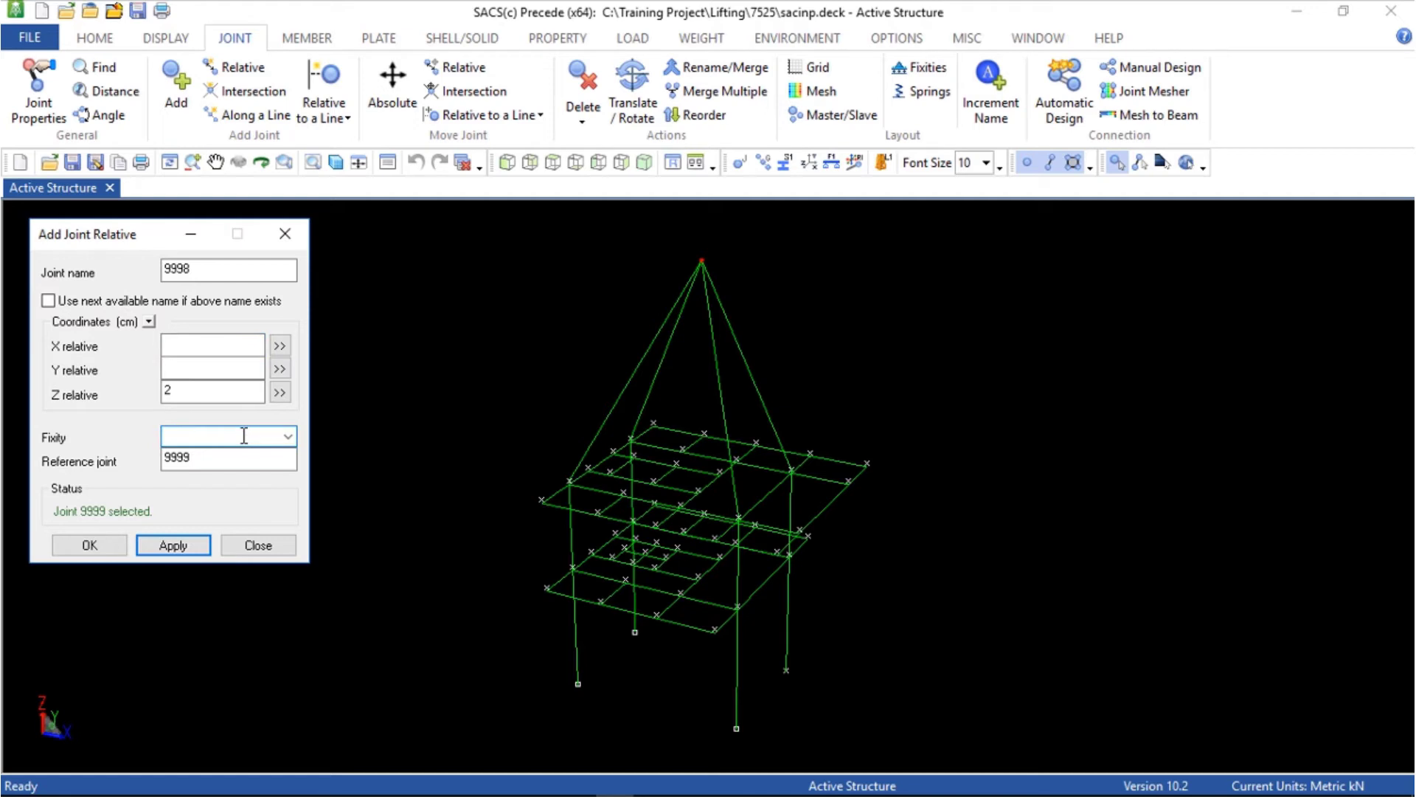
pyautogui.write('110111')
pyautogui.click(173, 552)
pyautogui.click(252, 546)
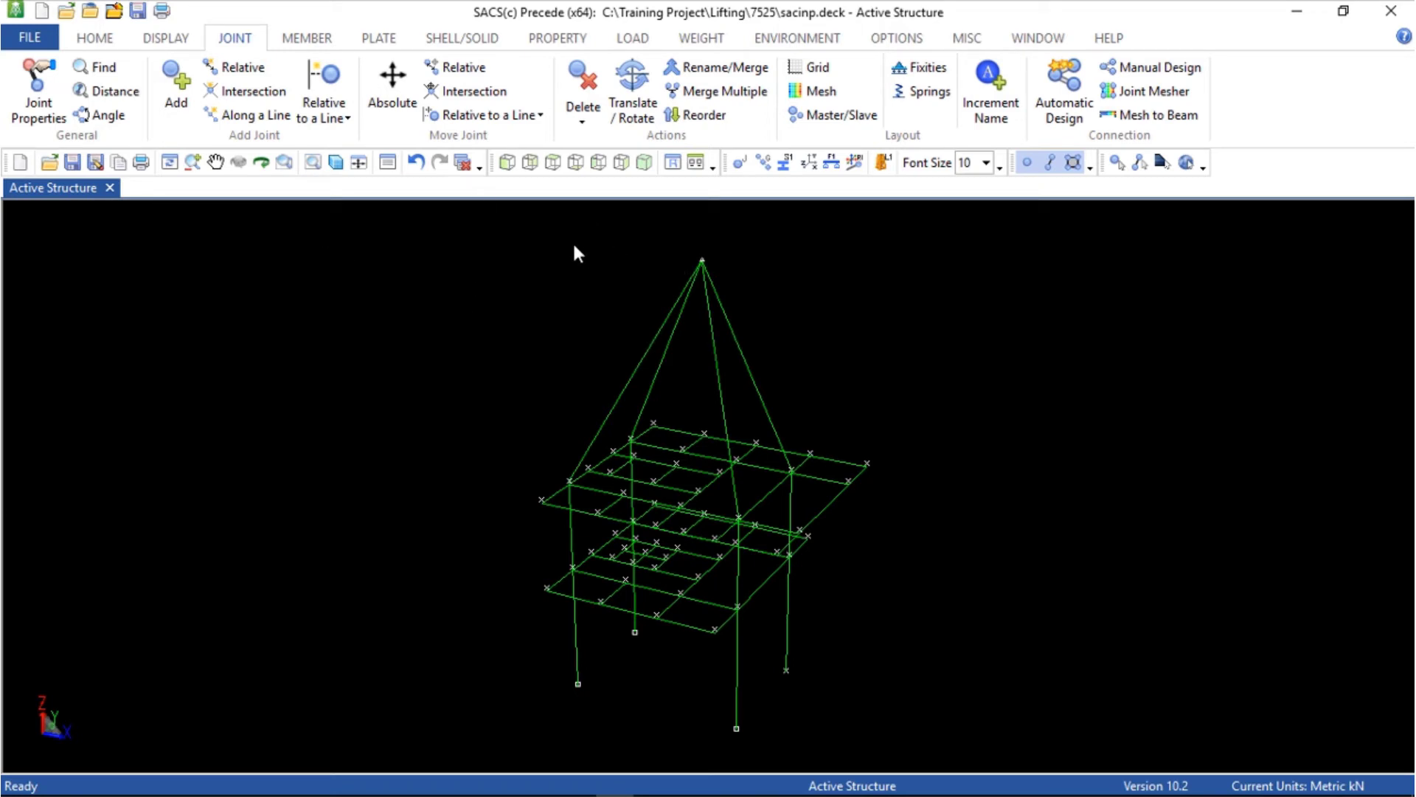
pyautogui.click(300, 37)
# Change the end joint of sling members 801L and 804L from 9999 to 9998
pyautogui.click(34, 111)
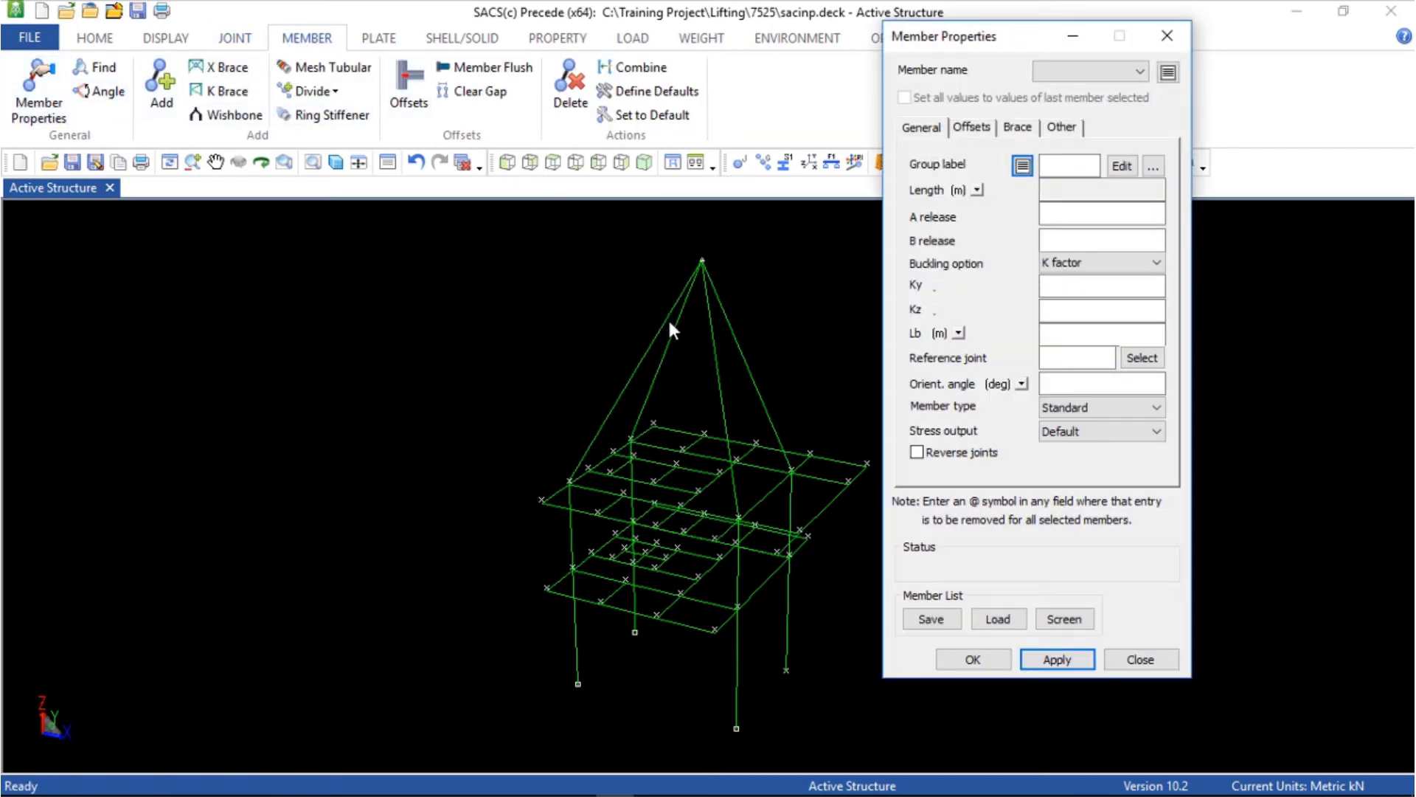
pyautogui.click(667, 321)
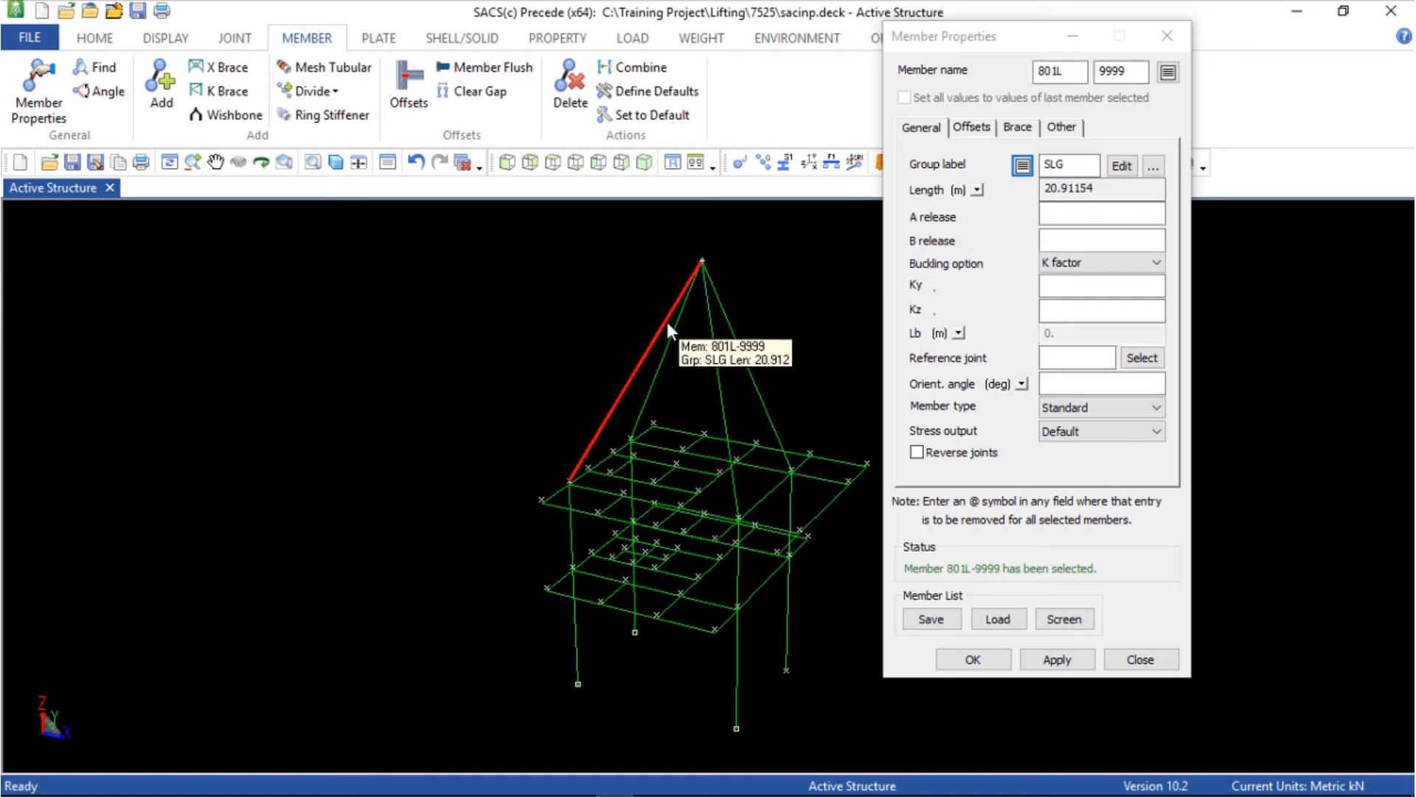
pyautogui.click(1132, 74)
pyautogui.press('BackSpace')
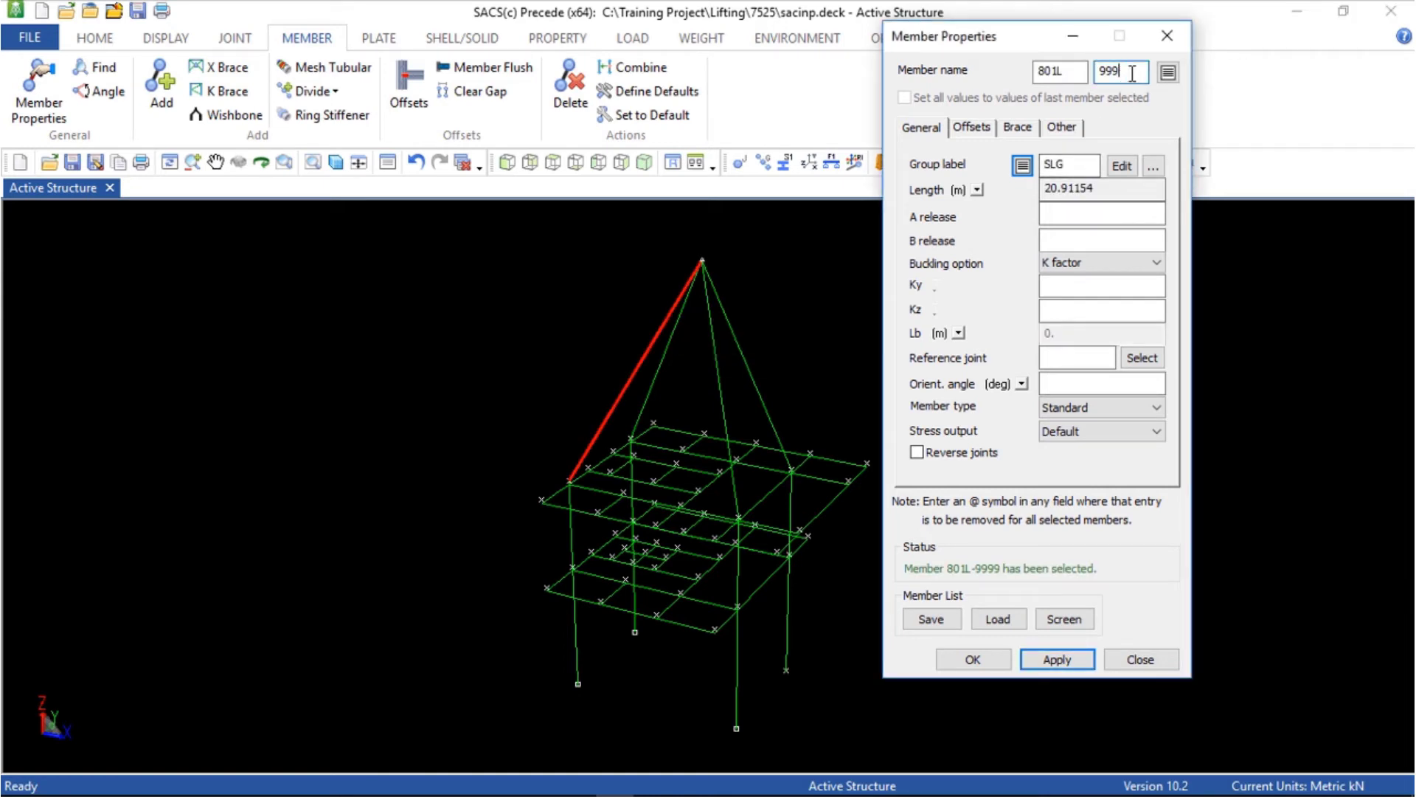
pyautogui.write('8')
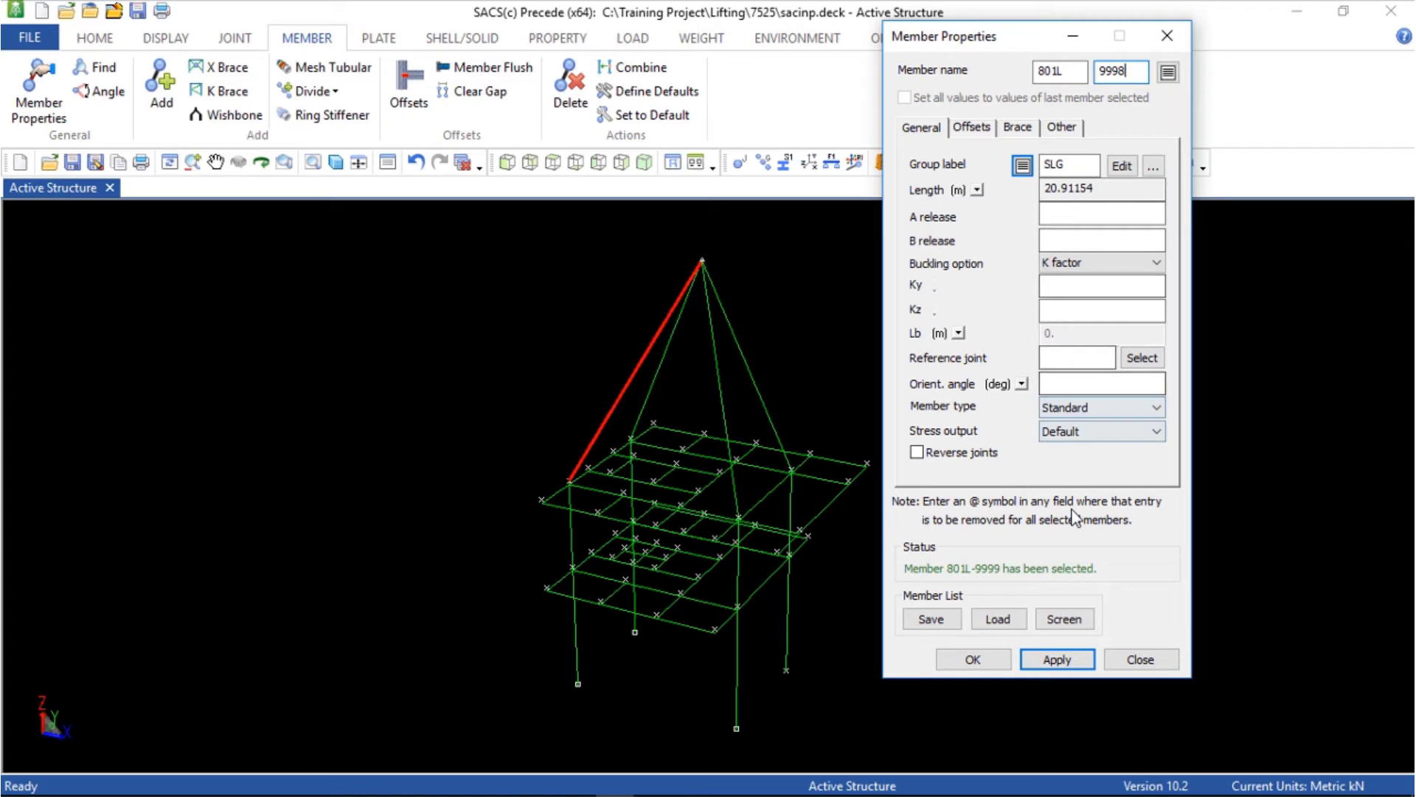
pyautogui.click(1057, 658)
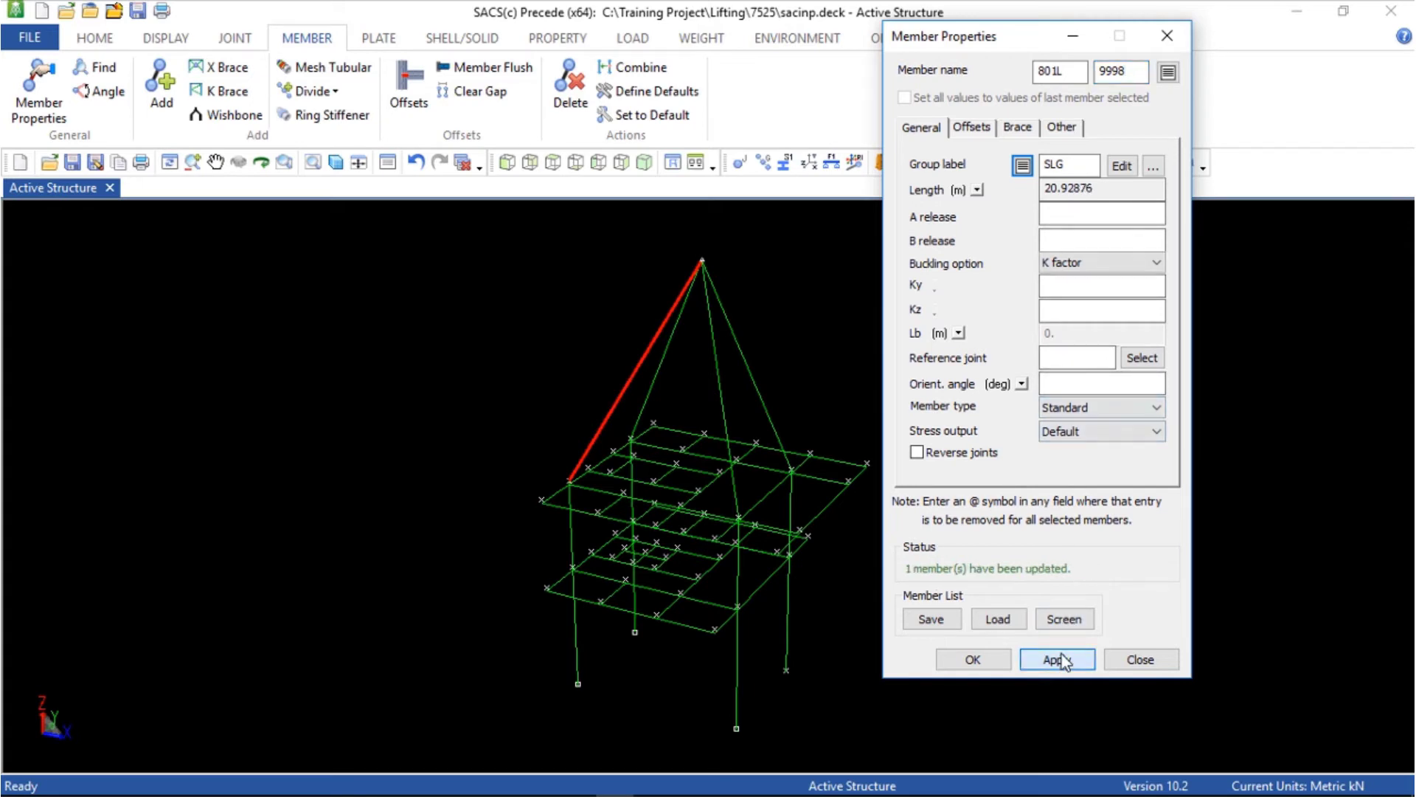
pyautogui.click(767, 413)
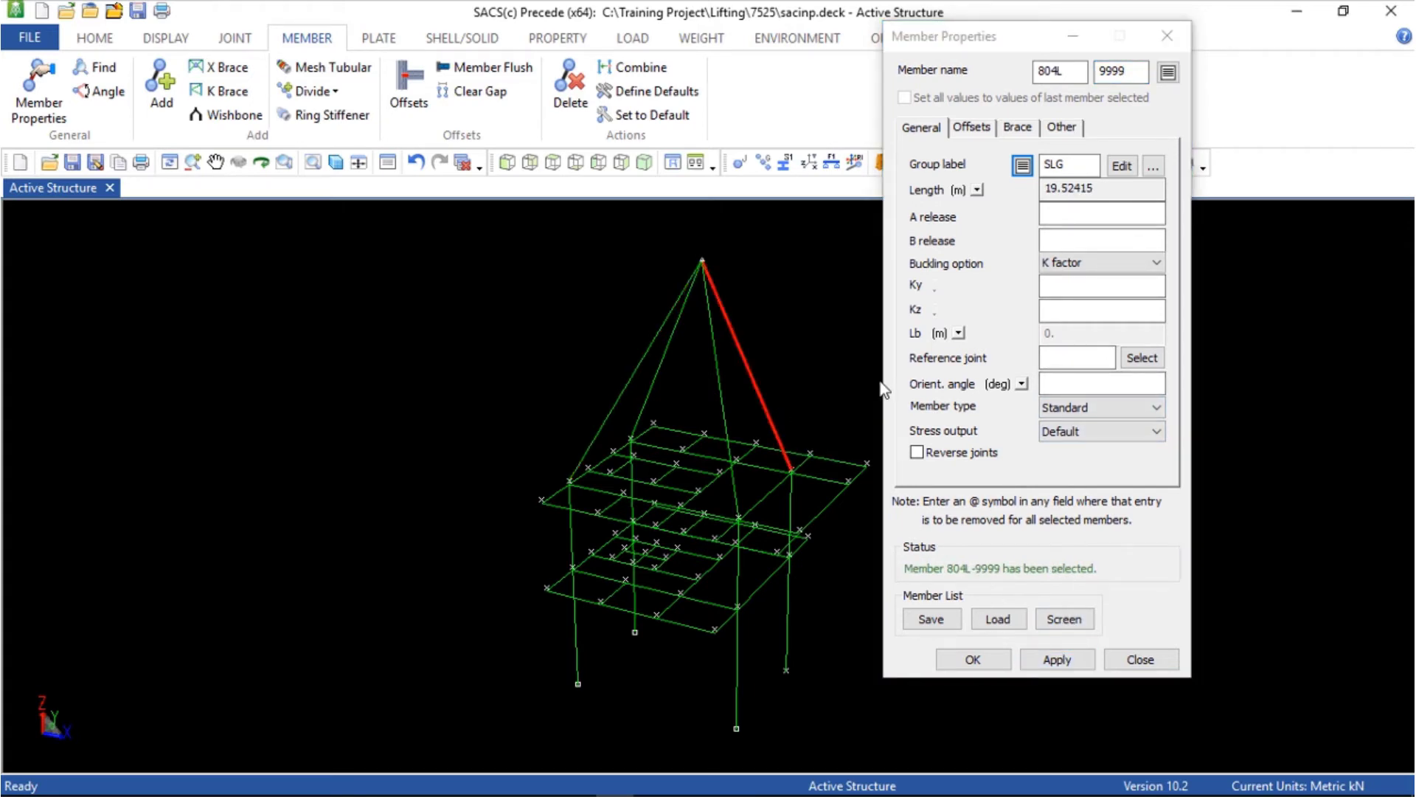
pyautogui.click(1129, 71)
pyautogui.press('BackSpace')
pyautogui.write('8')
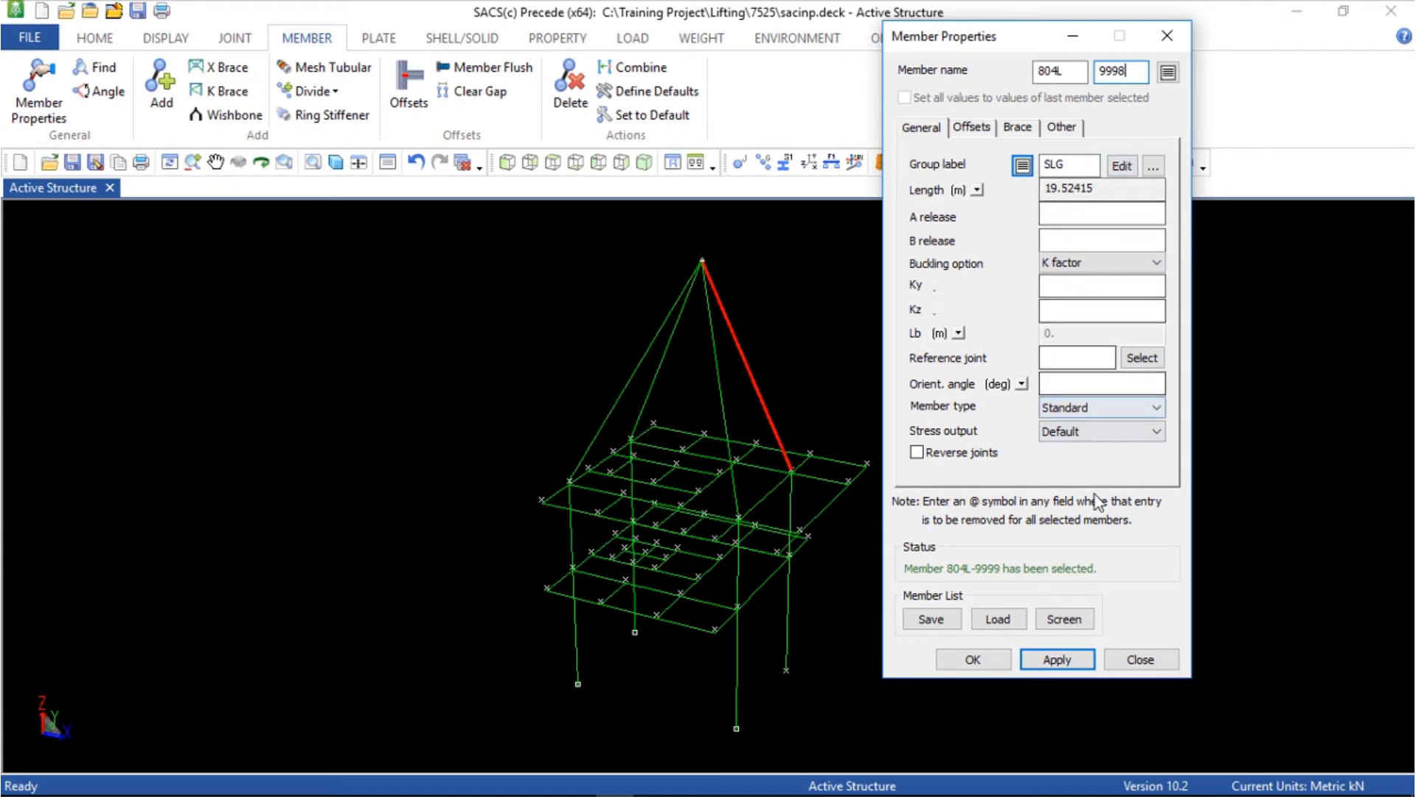
pyautogui.click(1069, 661)
pyautogui.click(1142, 660)
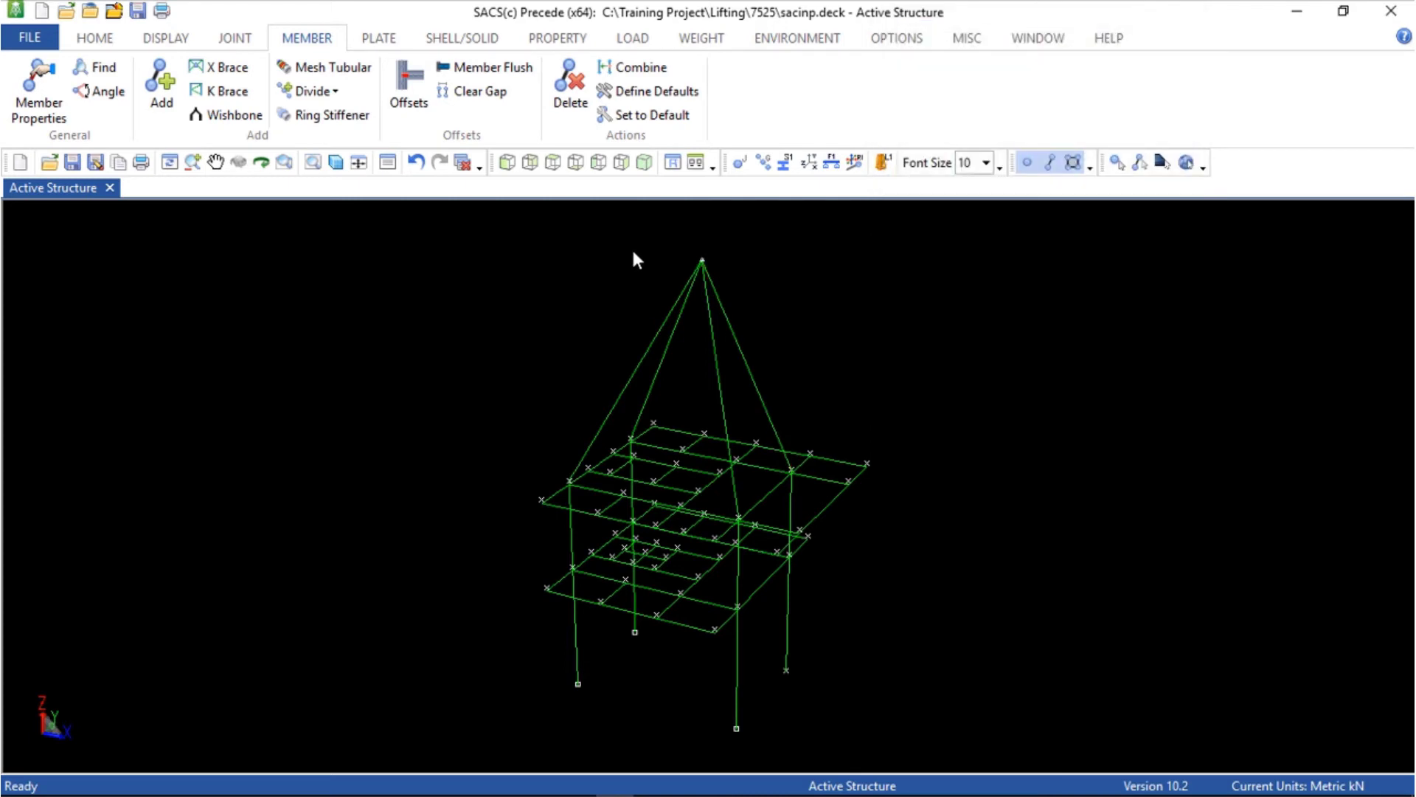
# Zoom in to inspect the new apex connection, then fit the whole structure in view
pyautogui.click(284, 162)
pyautogui.moveTo(680, 249); pyautogui.dragTo(761, 299)
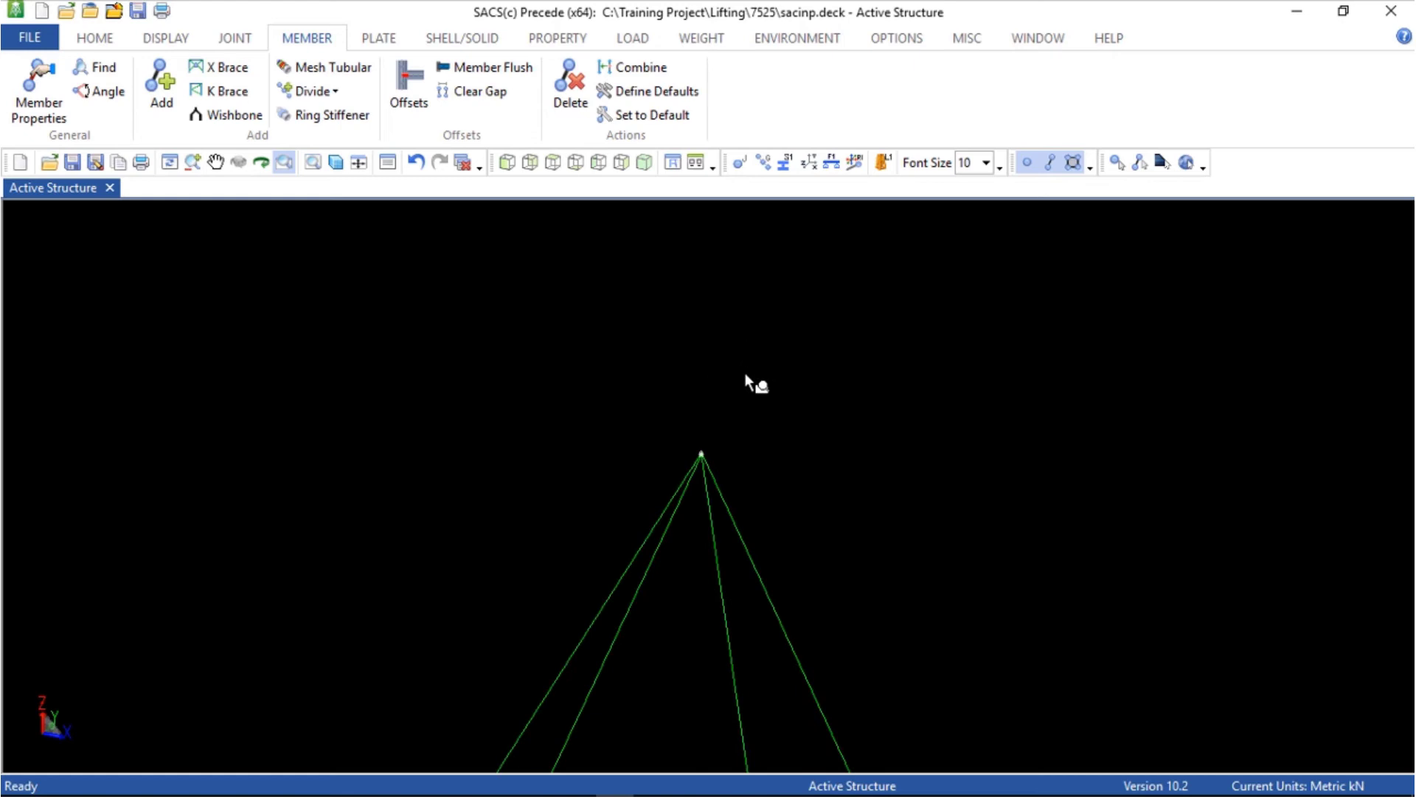
pyautogui.moveTo(703, 446); pyautogui.dragTo(688, 412, button='middle')
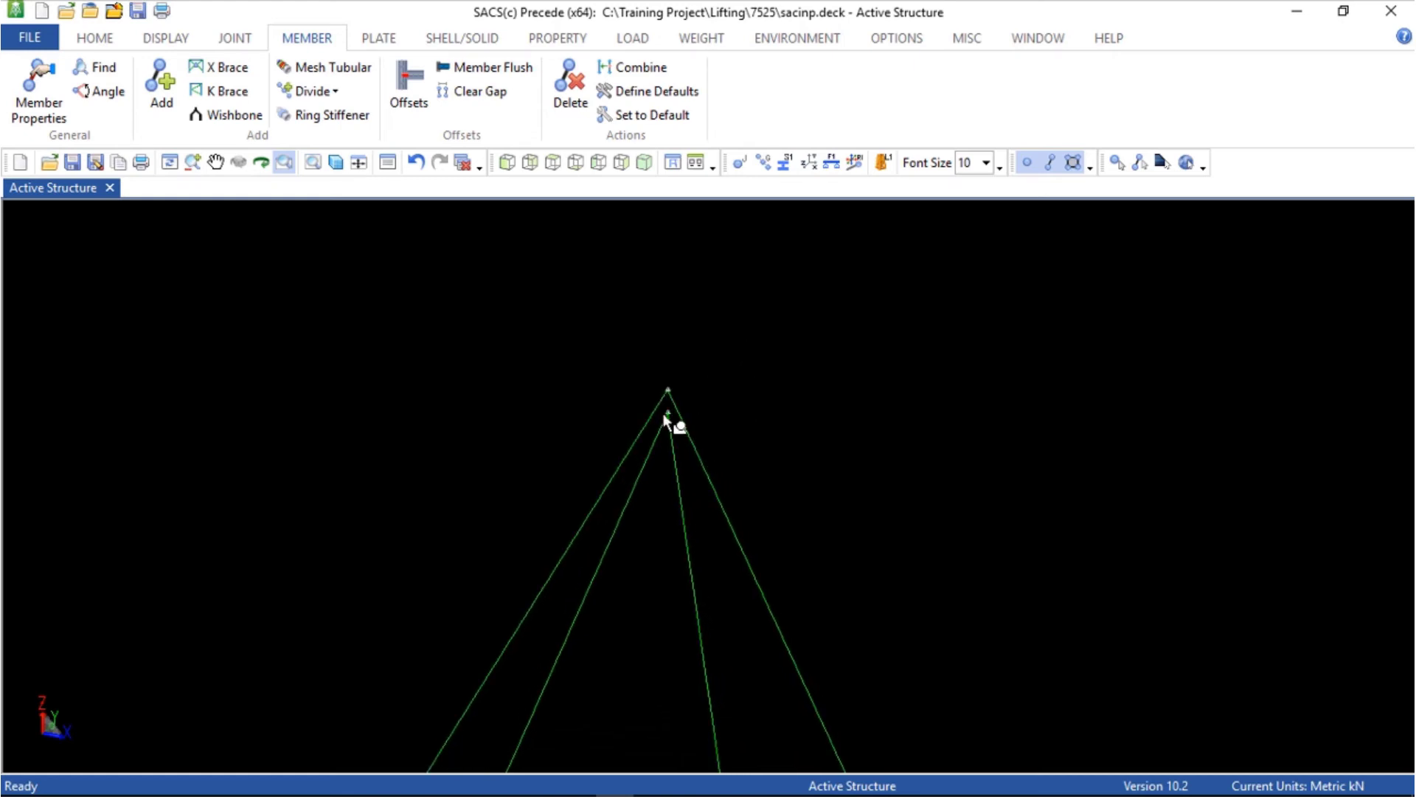
pyautogui.click(313, 167)
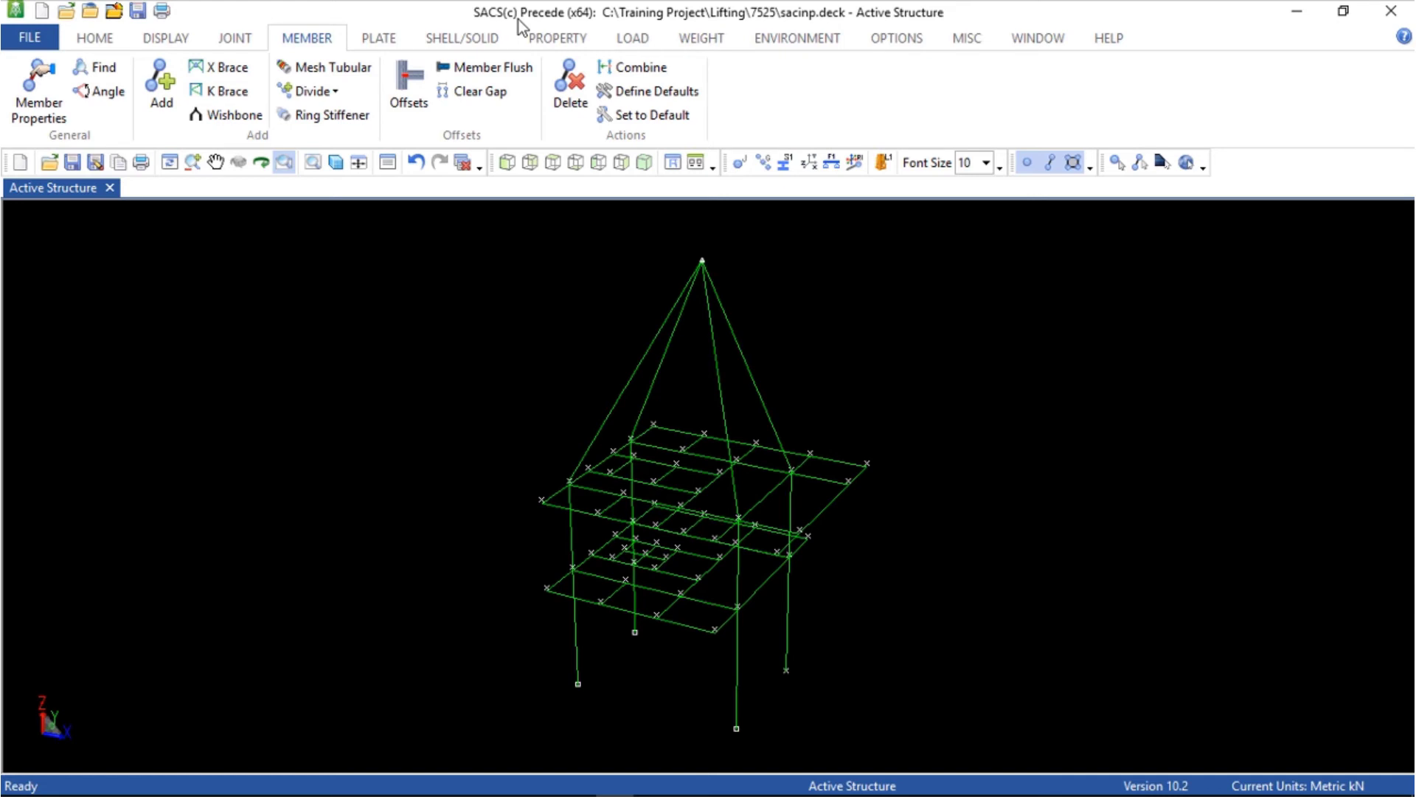
# Apply a joint load at 9998 with condition and ID 75P and Fz 3324.2 kN
pyautogui.click(633, 38)
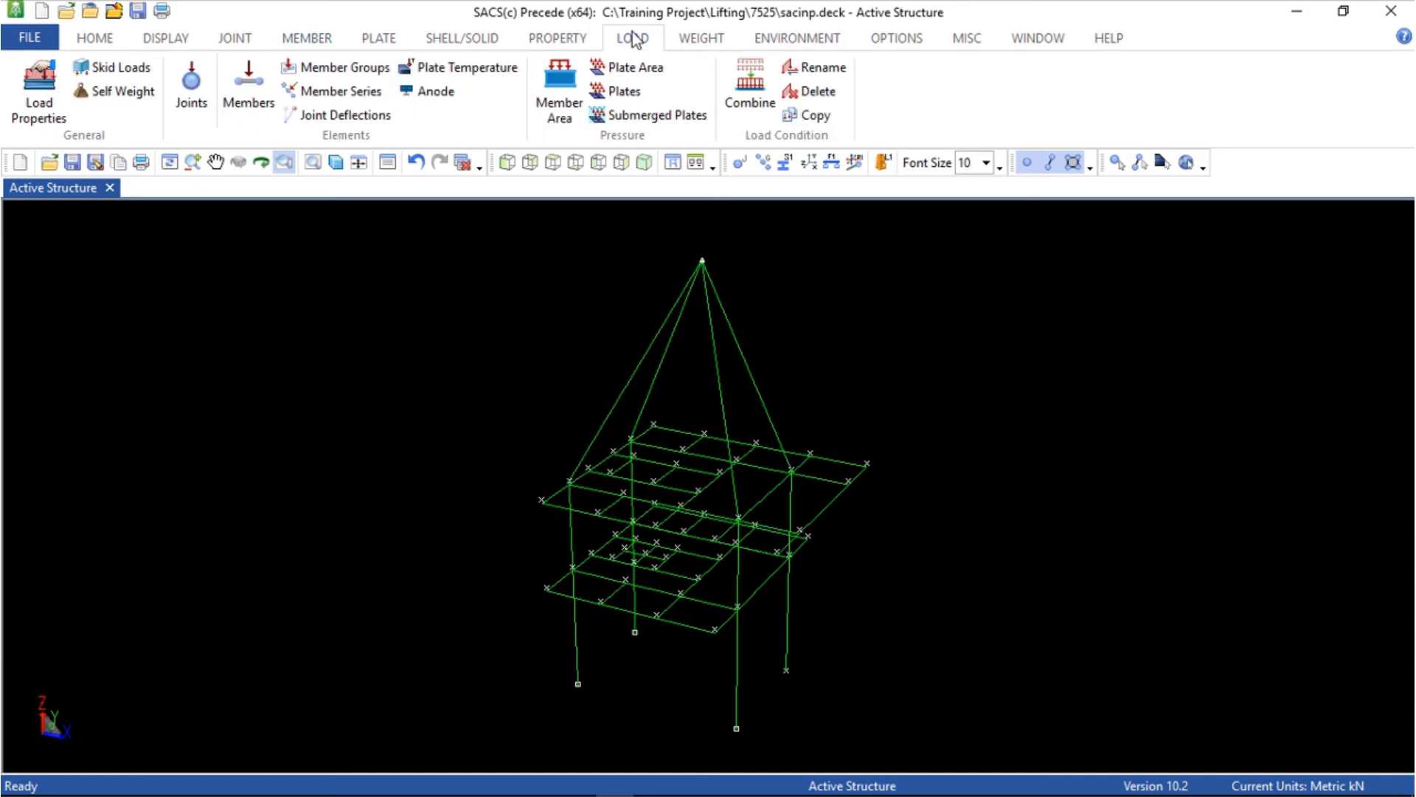
pyautogui.click(191, 92)
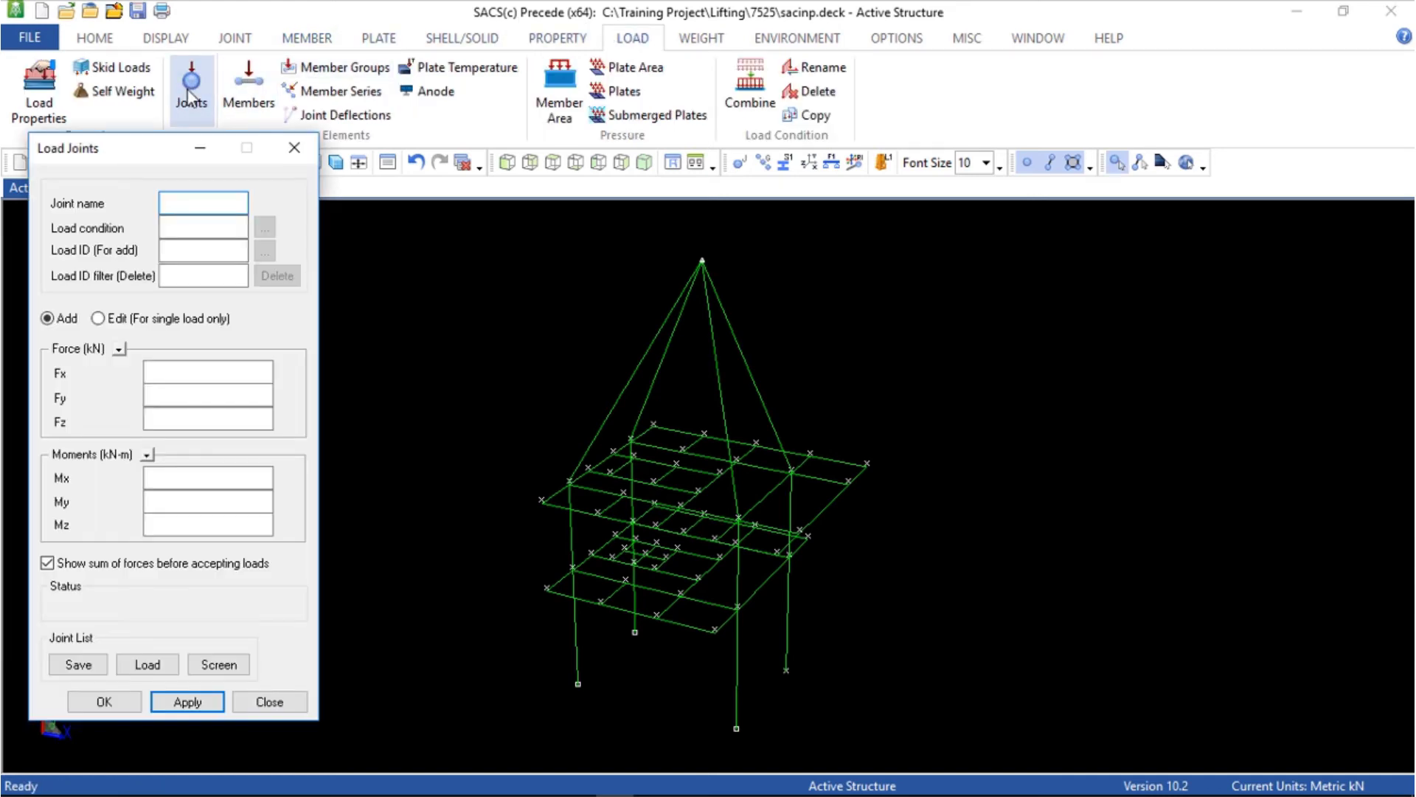
pyautogui.write('9998')
pyautogui.click(202, 234)
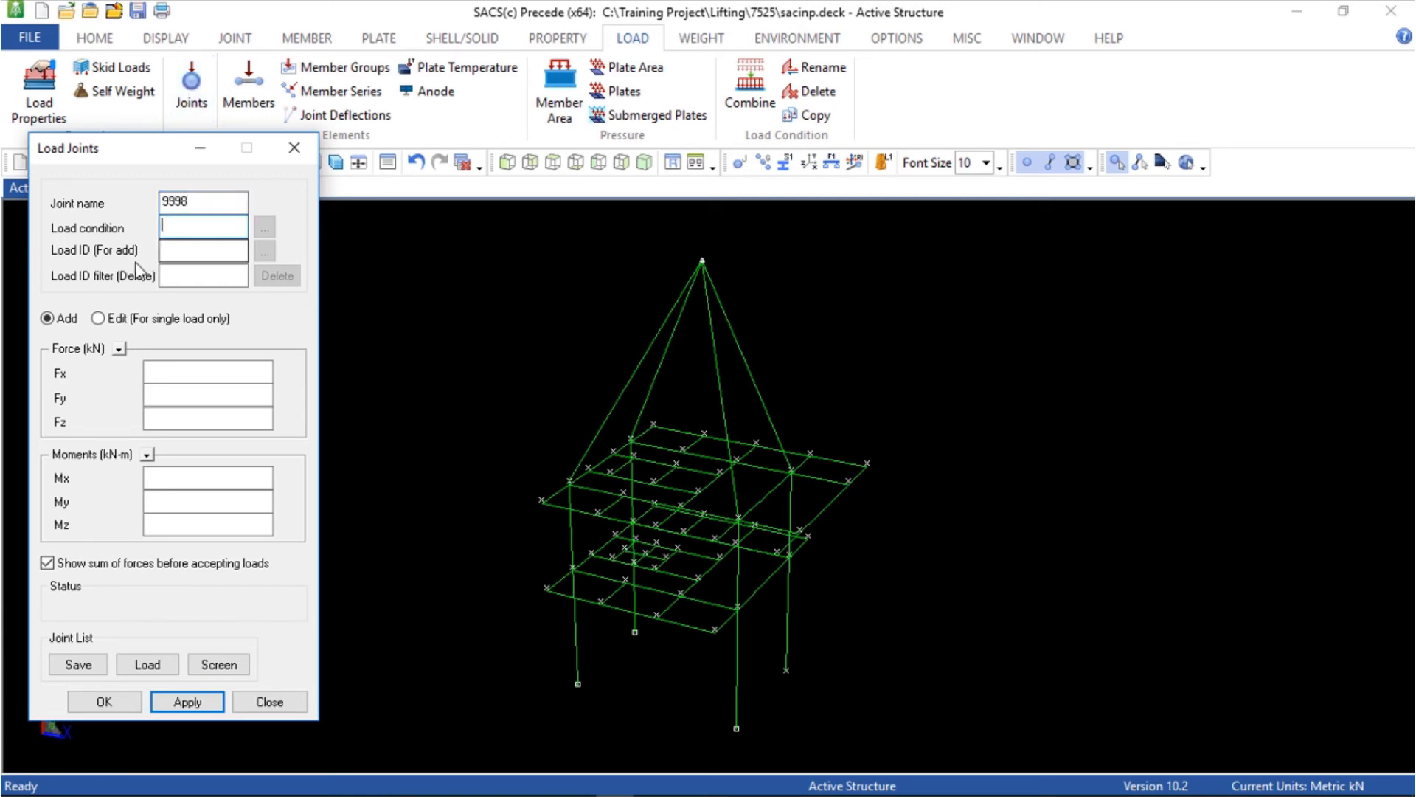
pyautogui.write('75P')
pyautogui.click(175, 252)
pyautogui.write('75P')
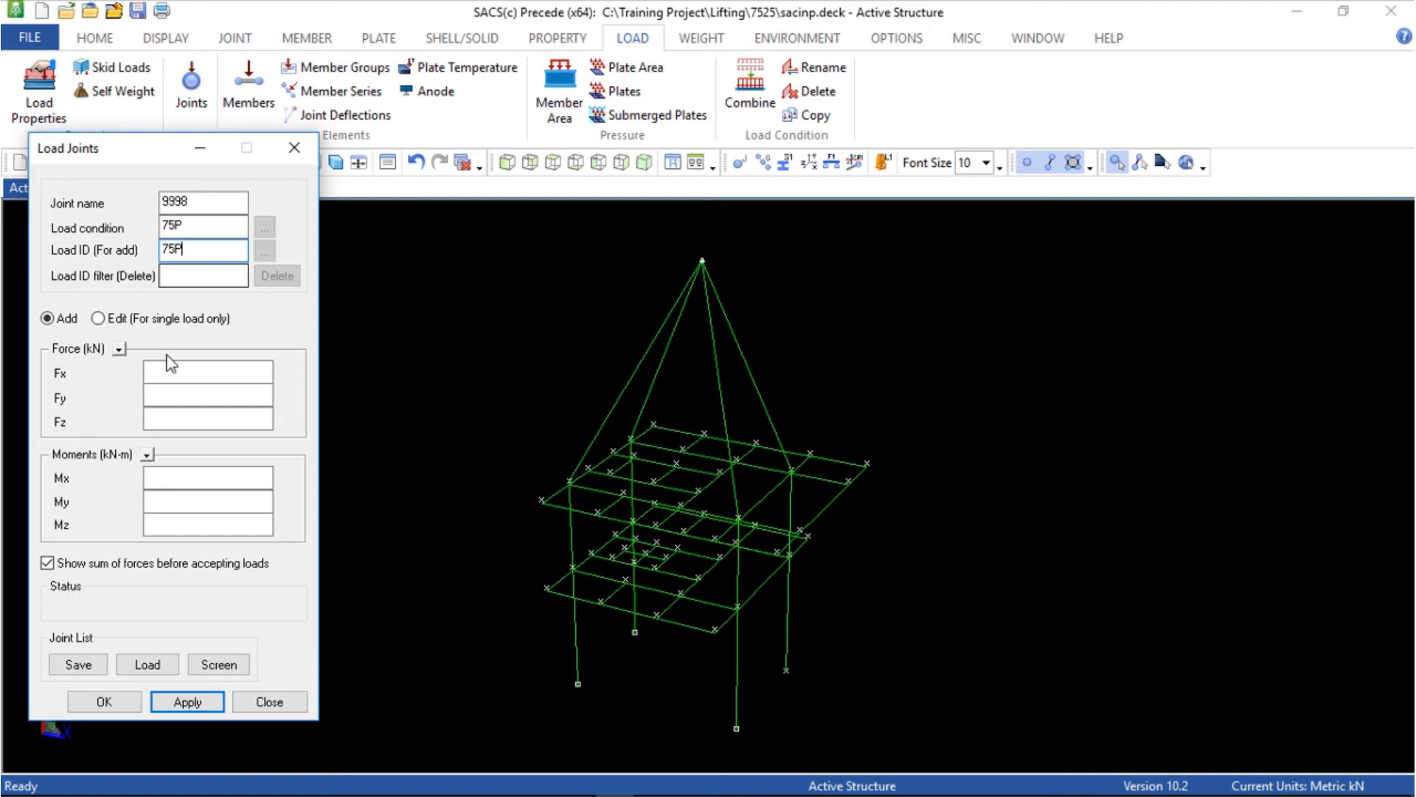
pyautogui.click(163, 423)
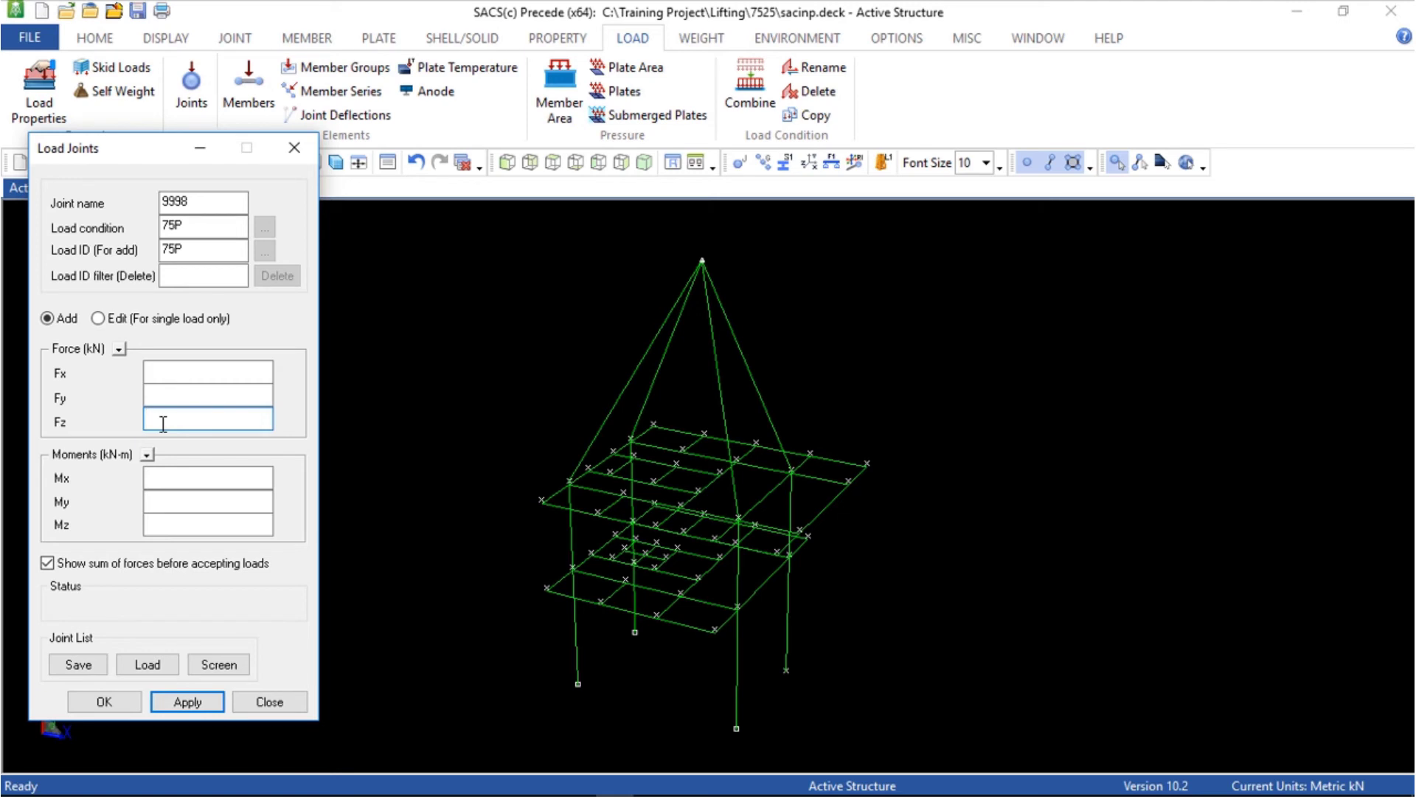
pyautogui.write('33')
pyautogui.write('34.2')
pyautogui.write('0')
pyautogui.click(196, 705)
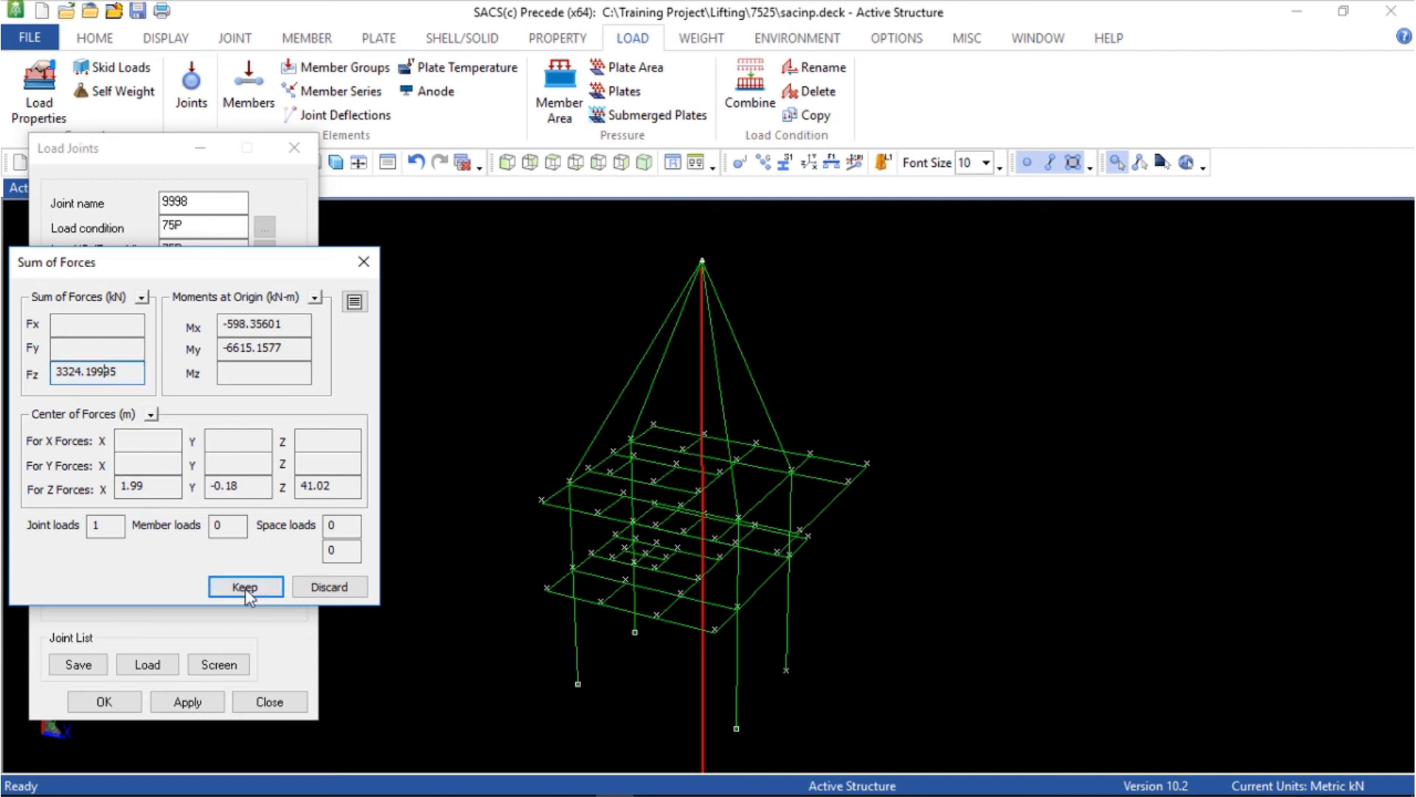
# Check the X and Y centres of vertical forces and keep the summed load
pyautogui.click(165, 483)
pyautogui.click(243, 487)
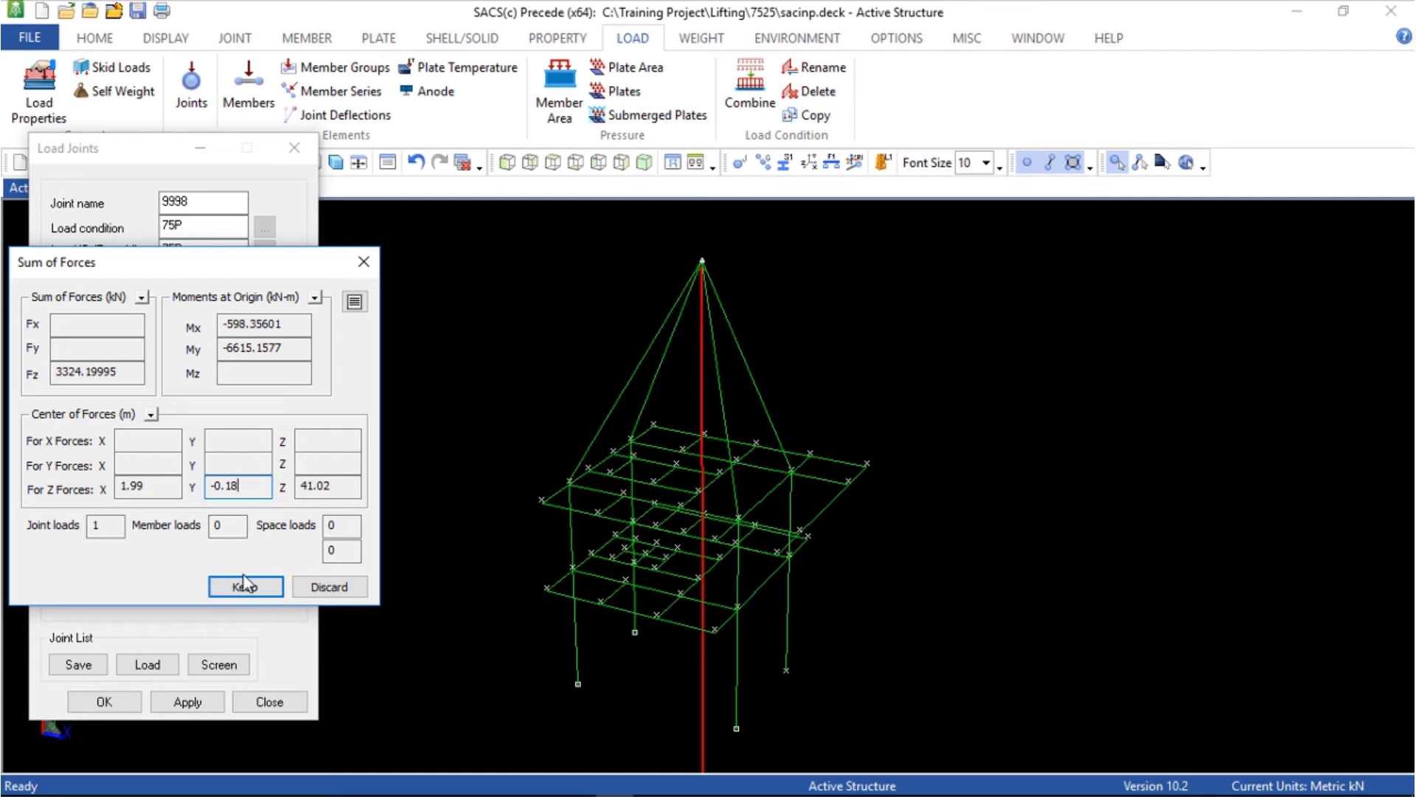
pyautogui.click(238, 587)
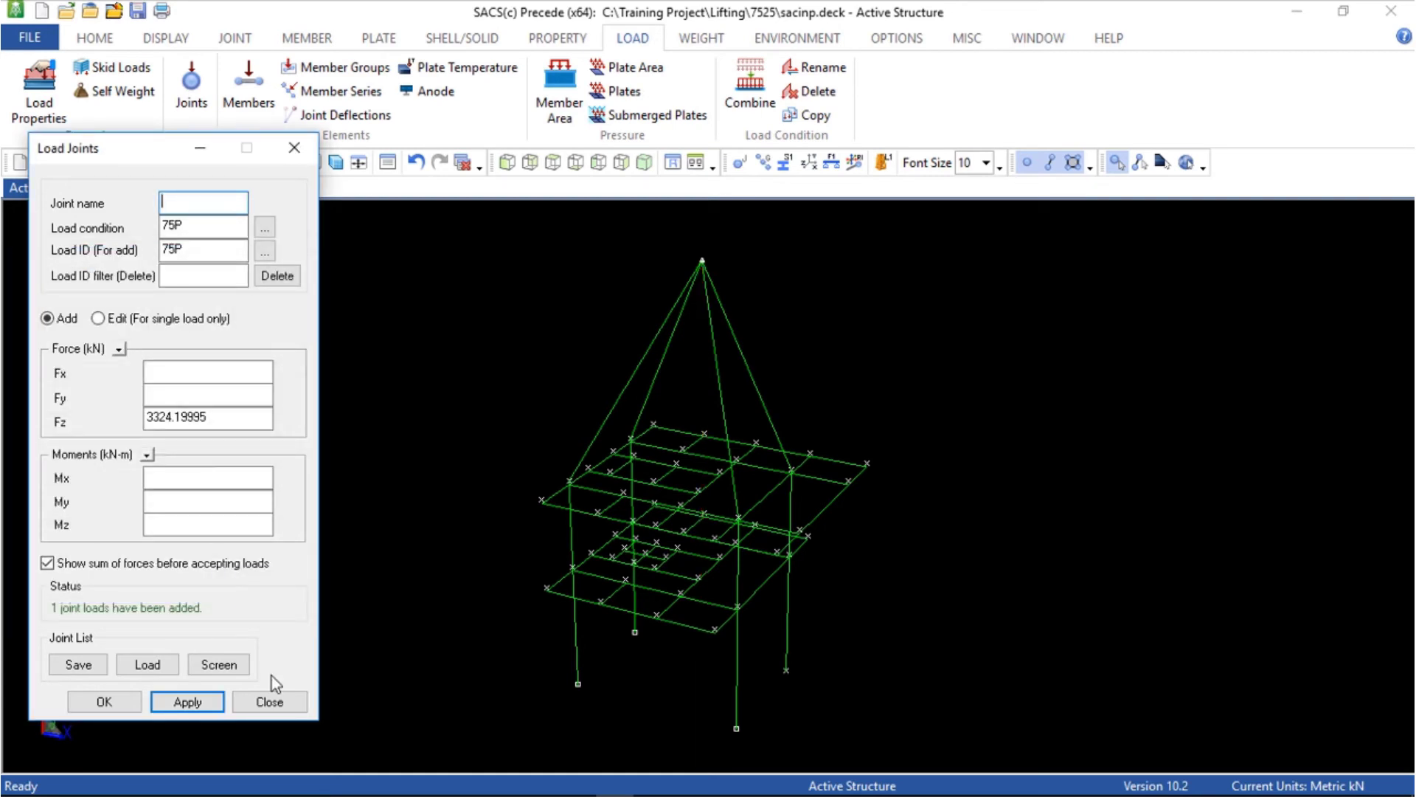
# Close SACS Precede and open the 7525 seainp.lift in the Data Generator
pyautogui.click(269, 701)
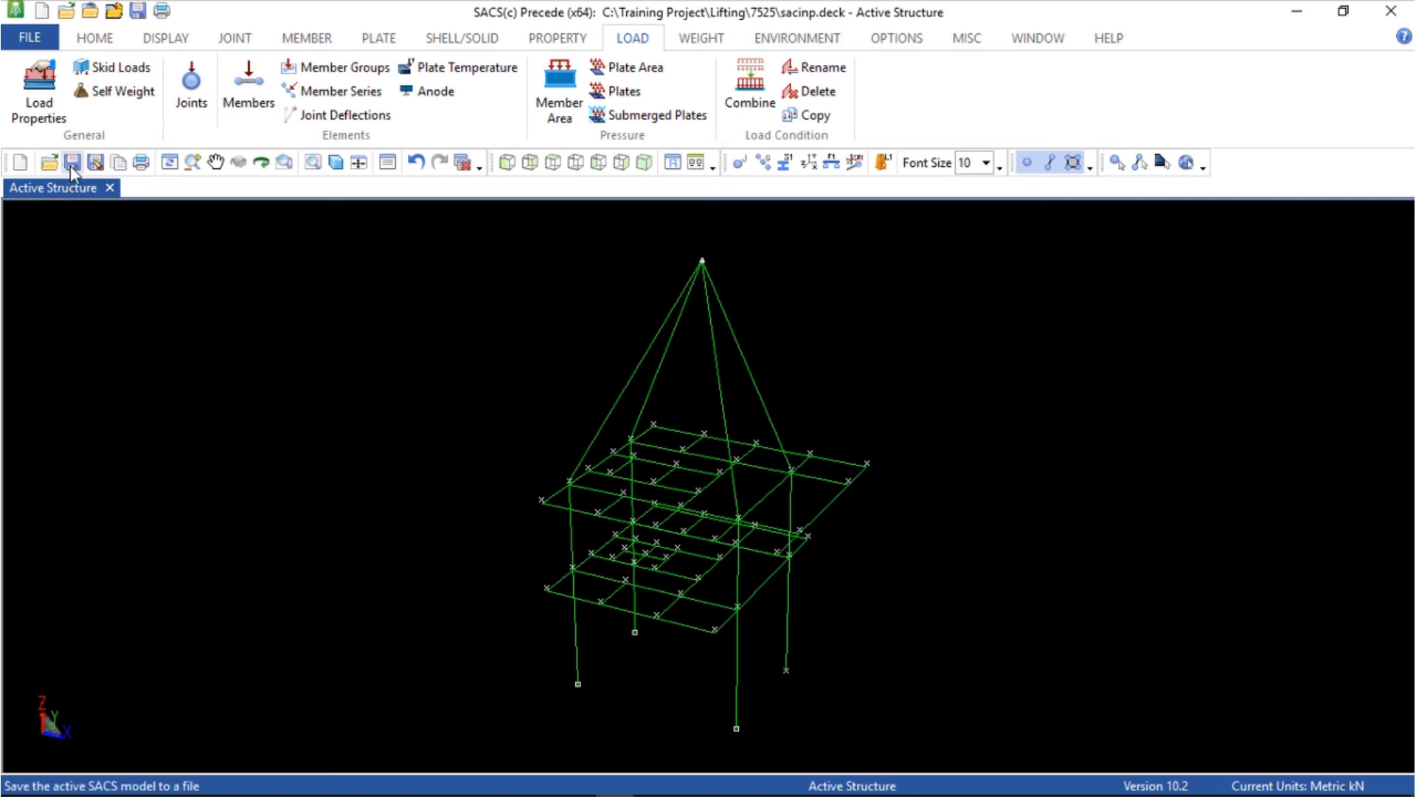
pyautogui.click(1390, 11)
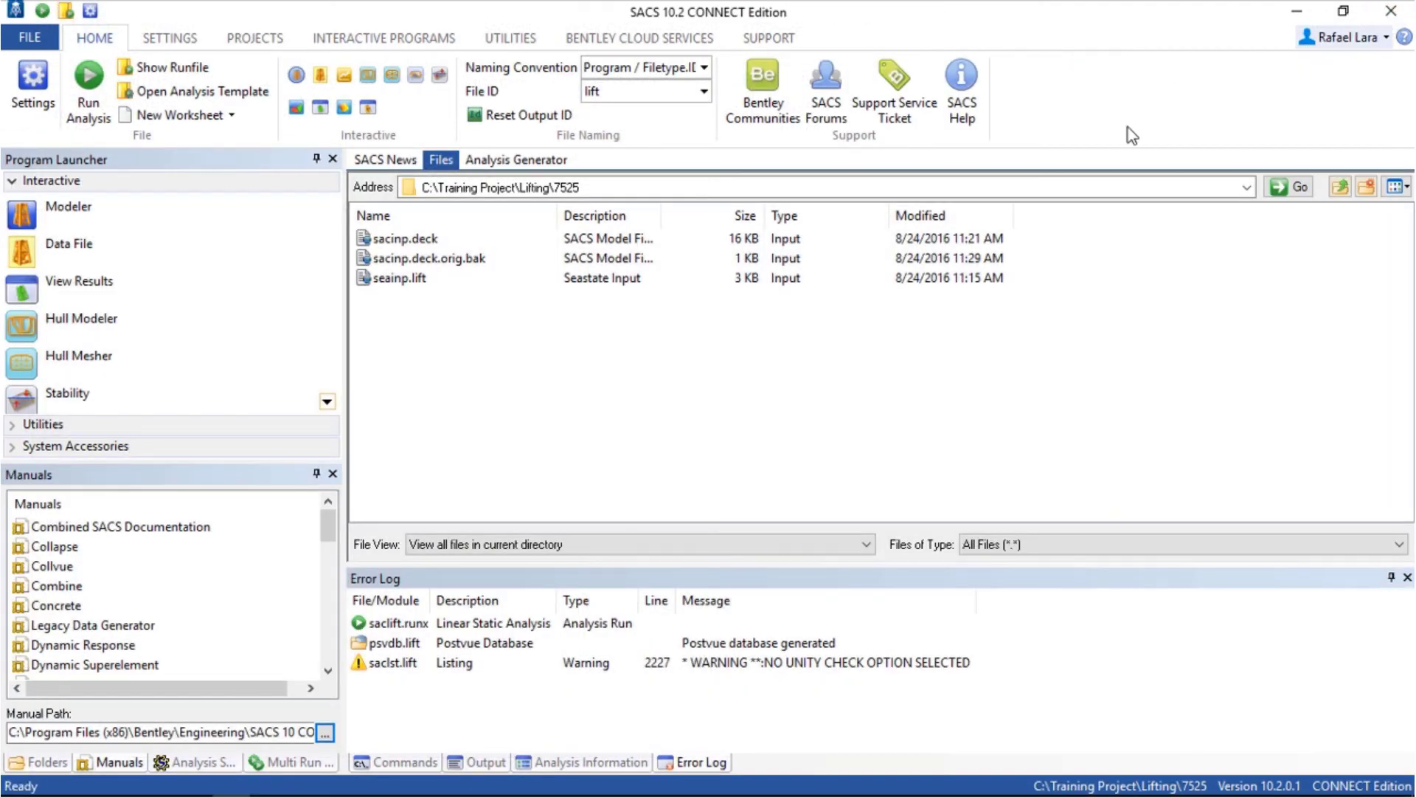
pyautogui.click(401, 282)
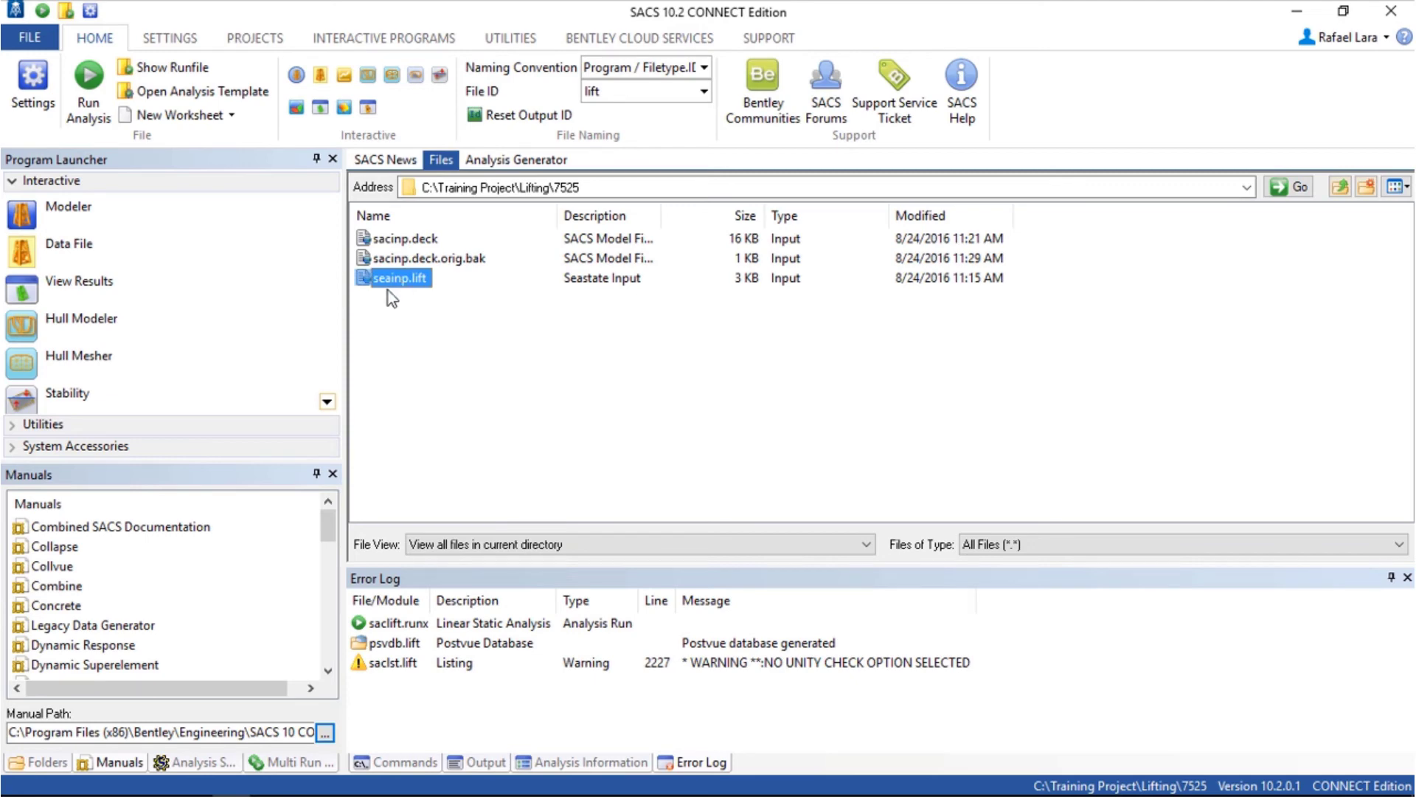
pyautogui.rightClick(389, 278)
pyautogui.click(418, 290)
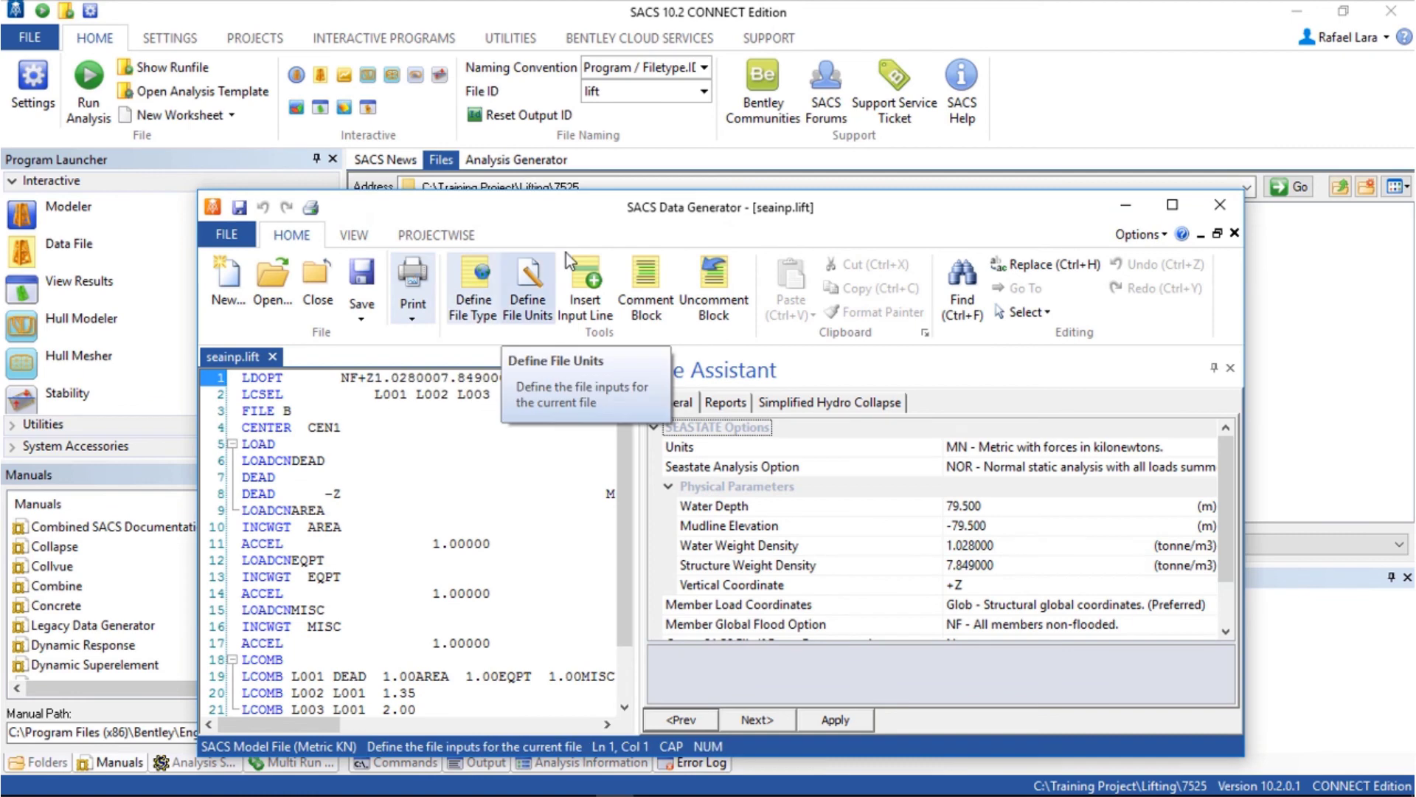
# Add load case 75P at factor 1.00 to combination L001, then save seainp.lift and close
pyautogui.click(1172, 204)
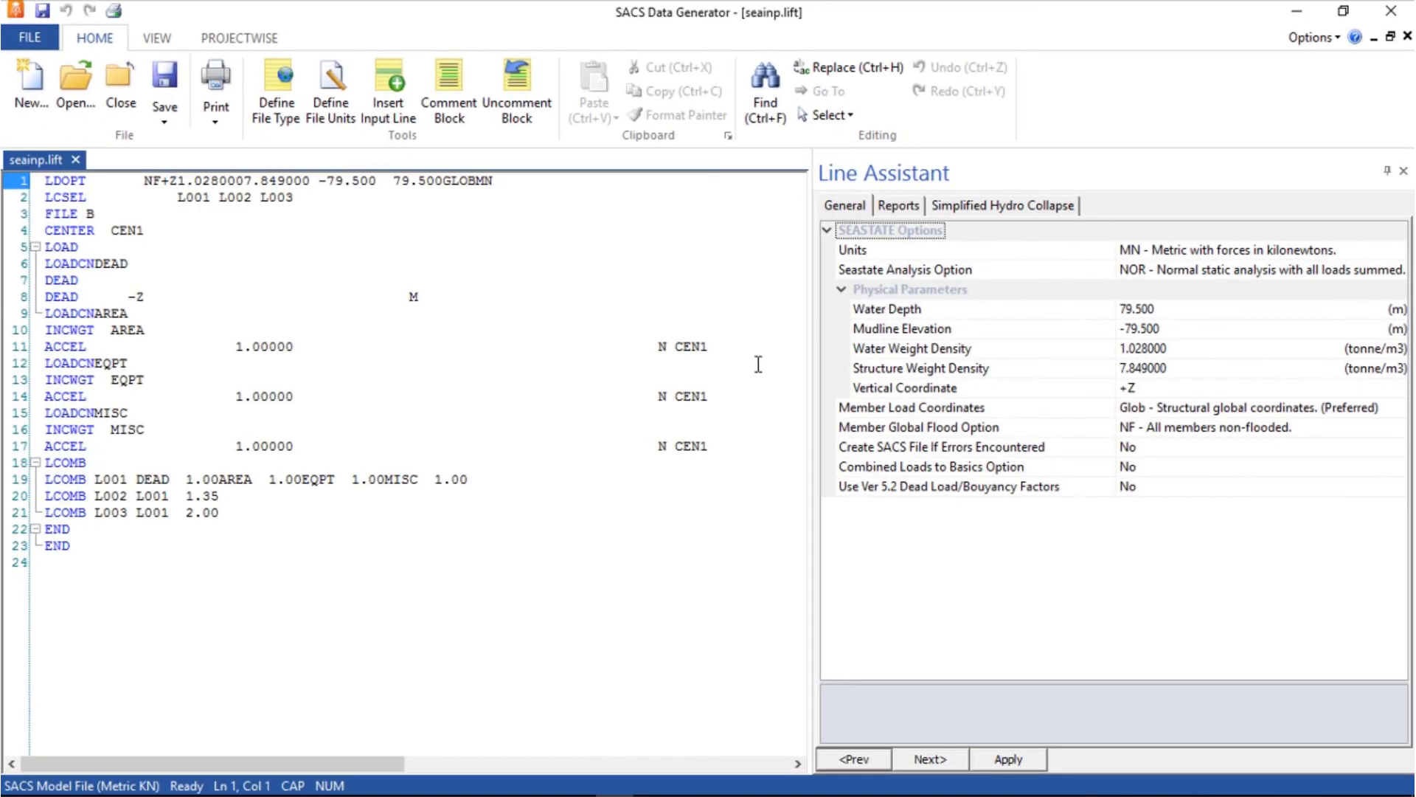
pyautogui.click(496, 478)
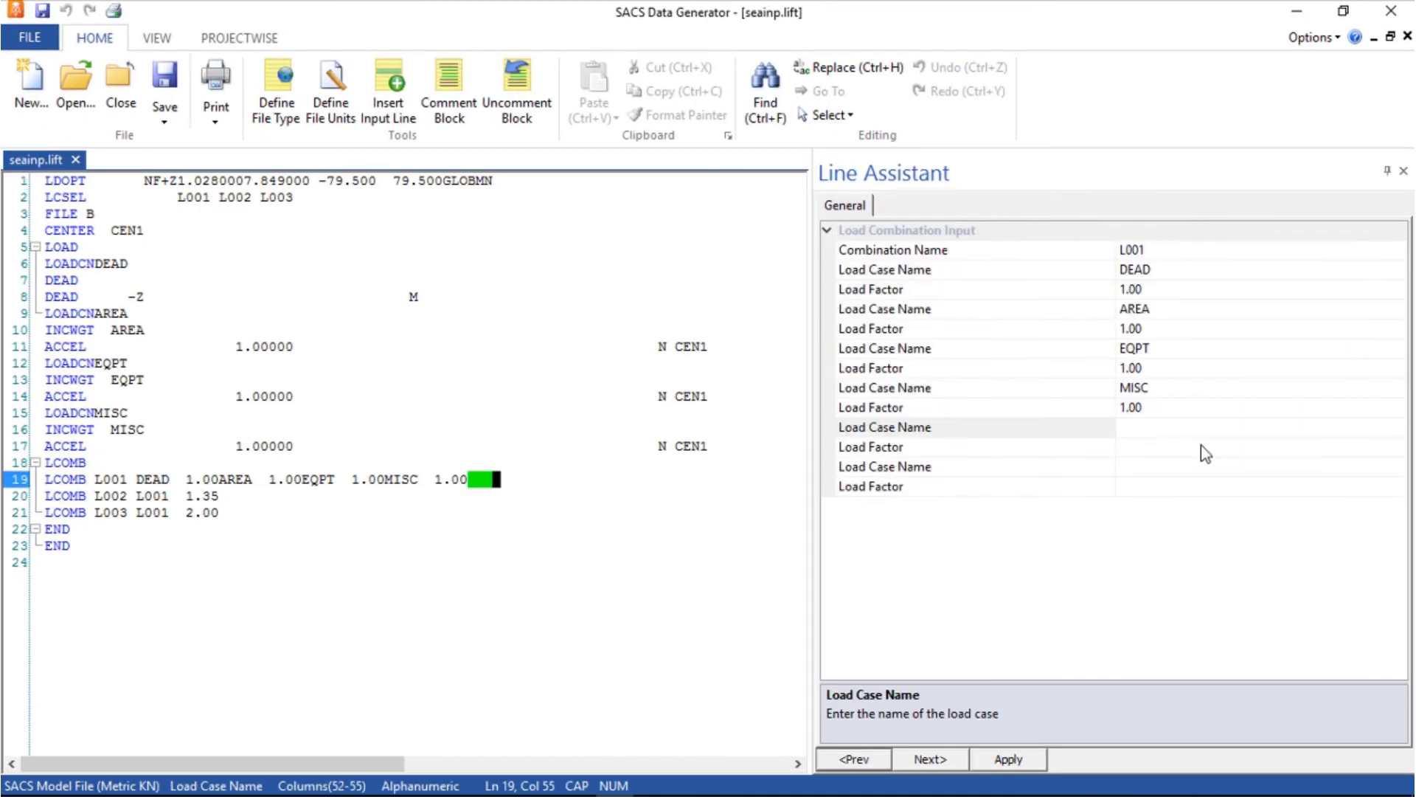
pyautogui.click(1167, 429)
pyautogui.write('75P')
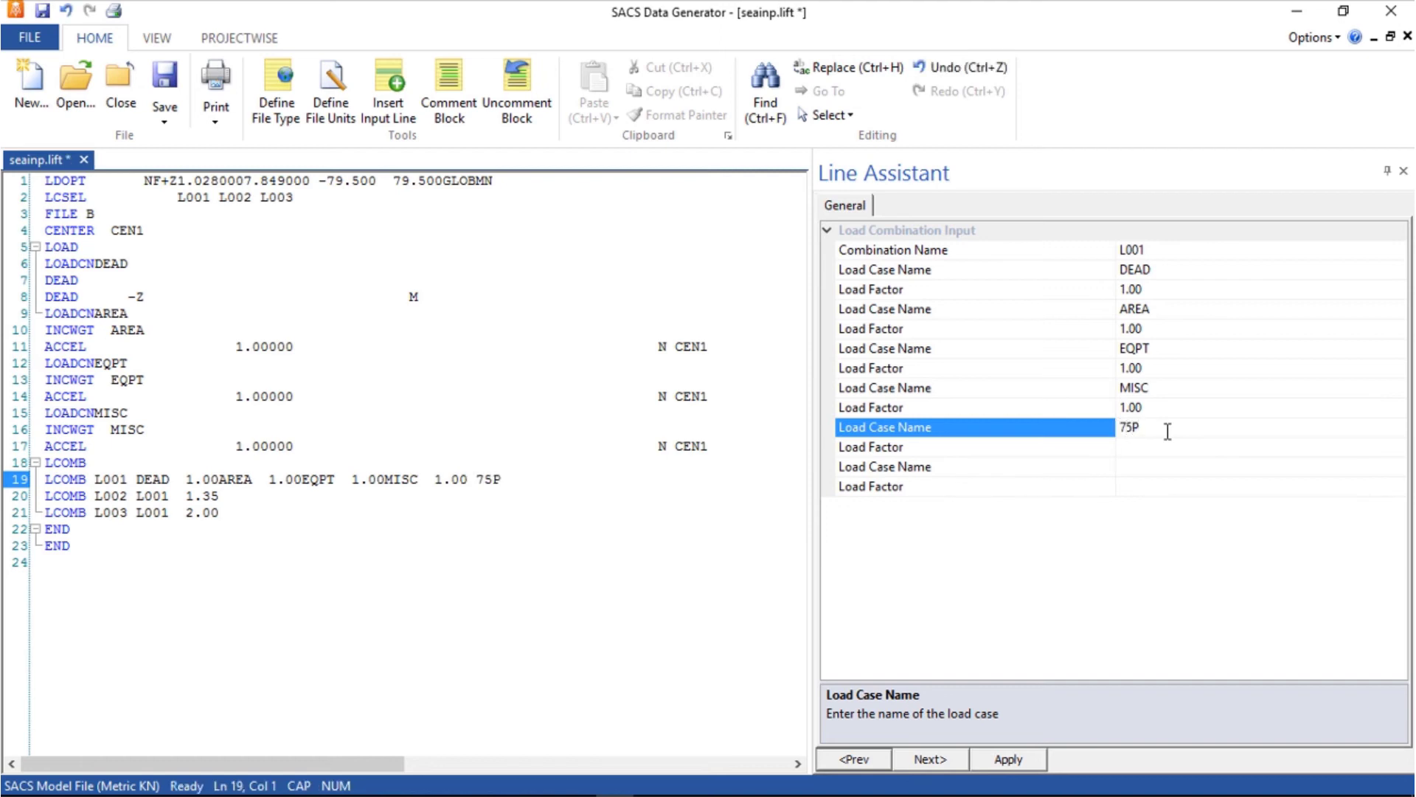
pyautogui.press('Tab')
pyautogui.write('1.00')
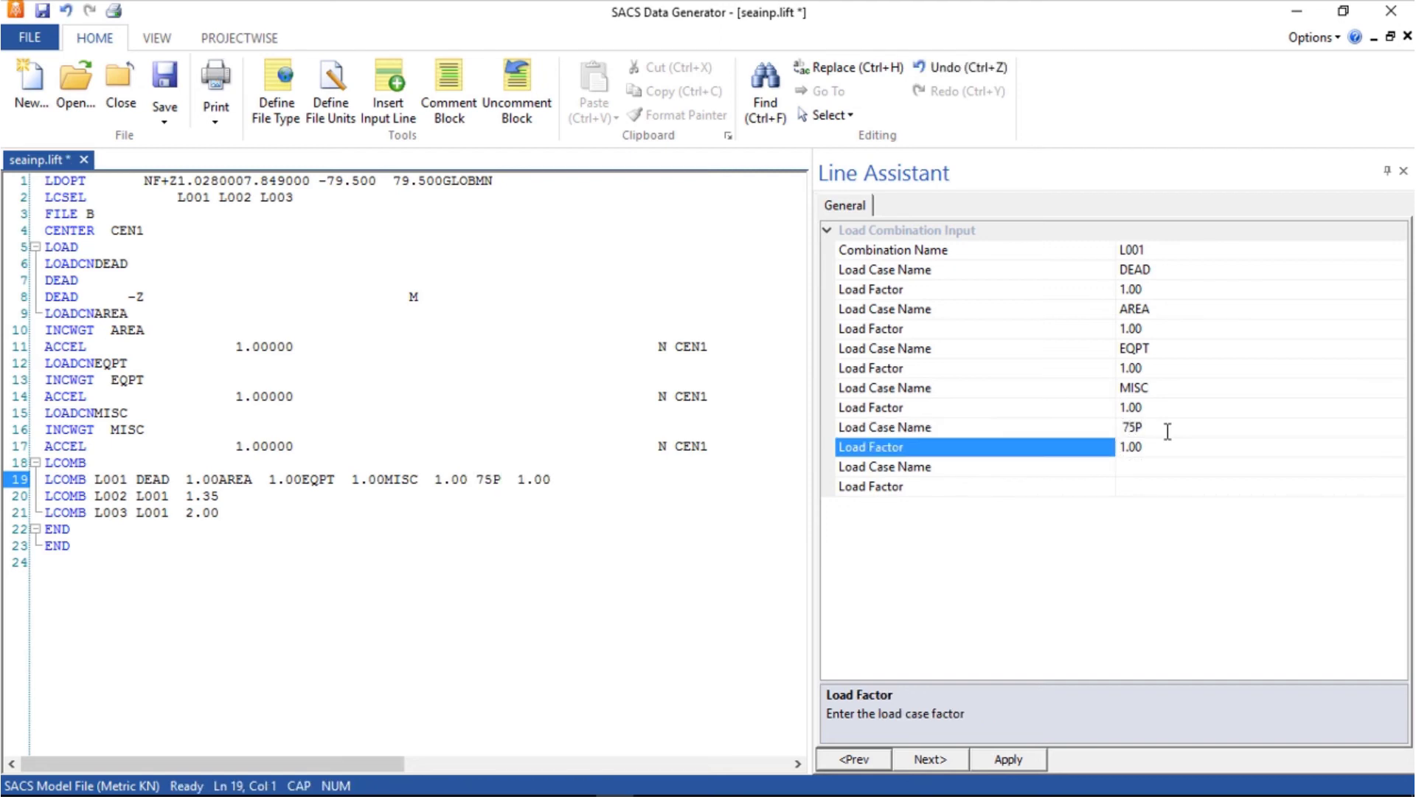
pyautogui.click(1025, 760)
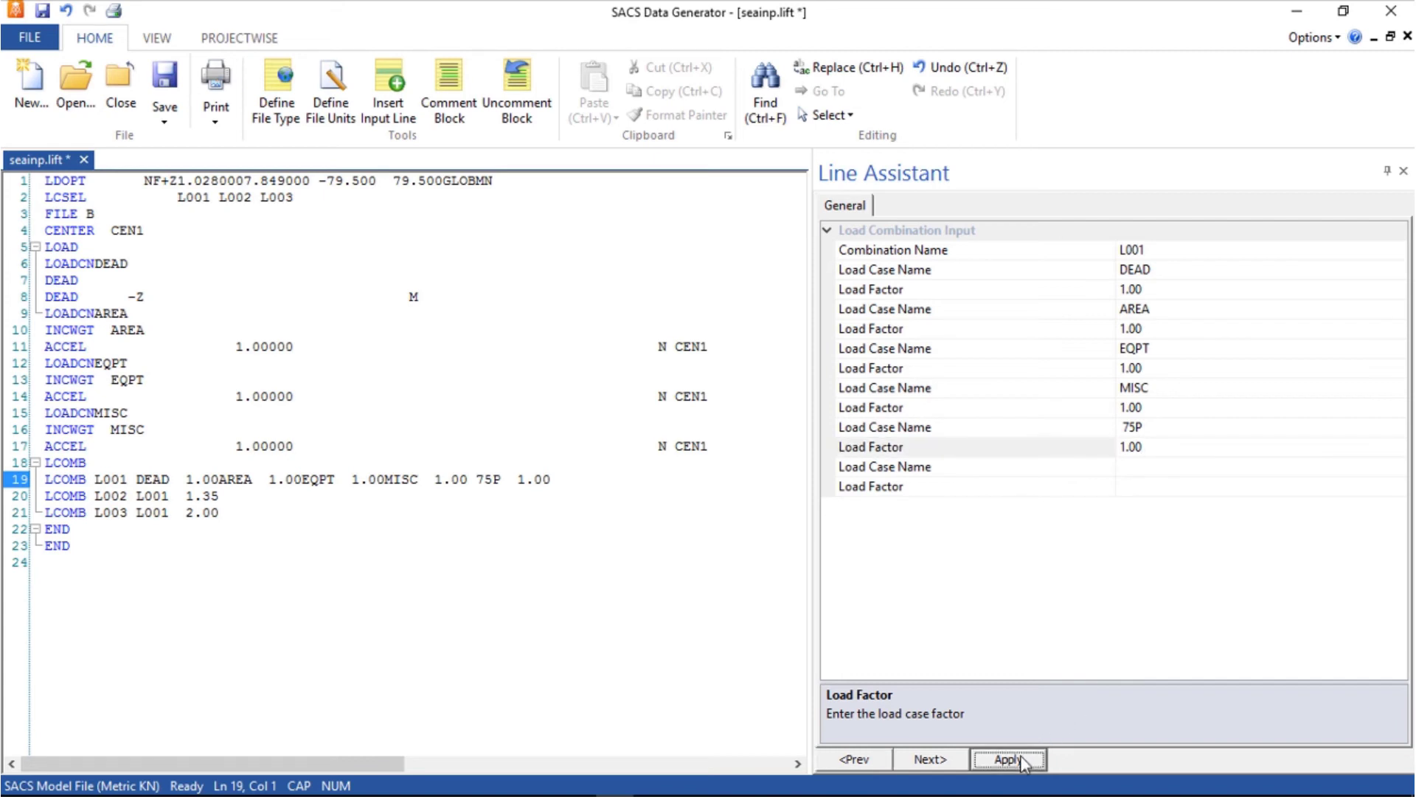
pyautogui.click(163, 74)
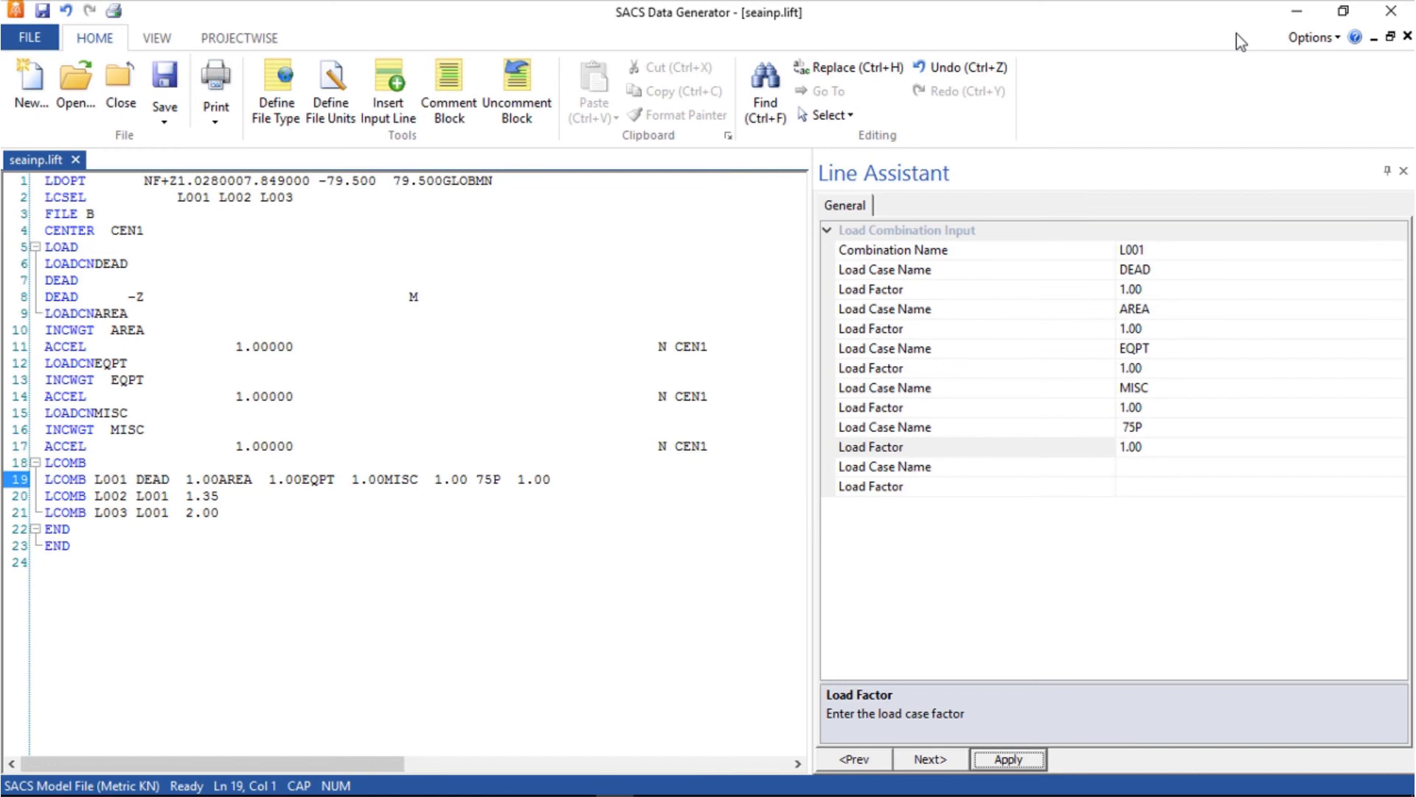
pyautogui.click(1389, 12)
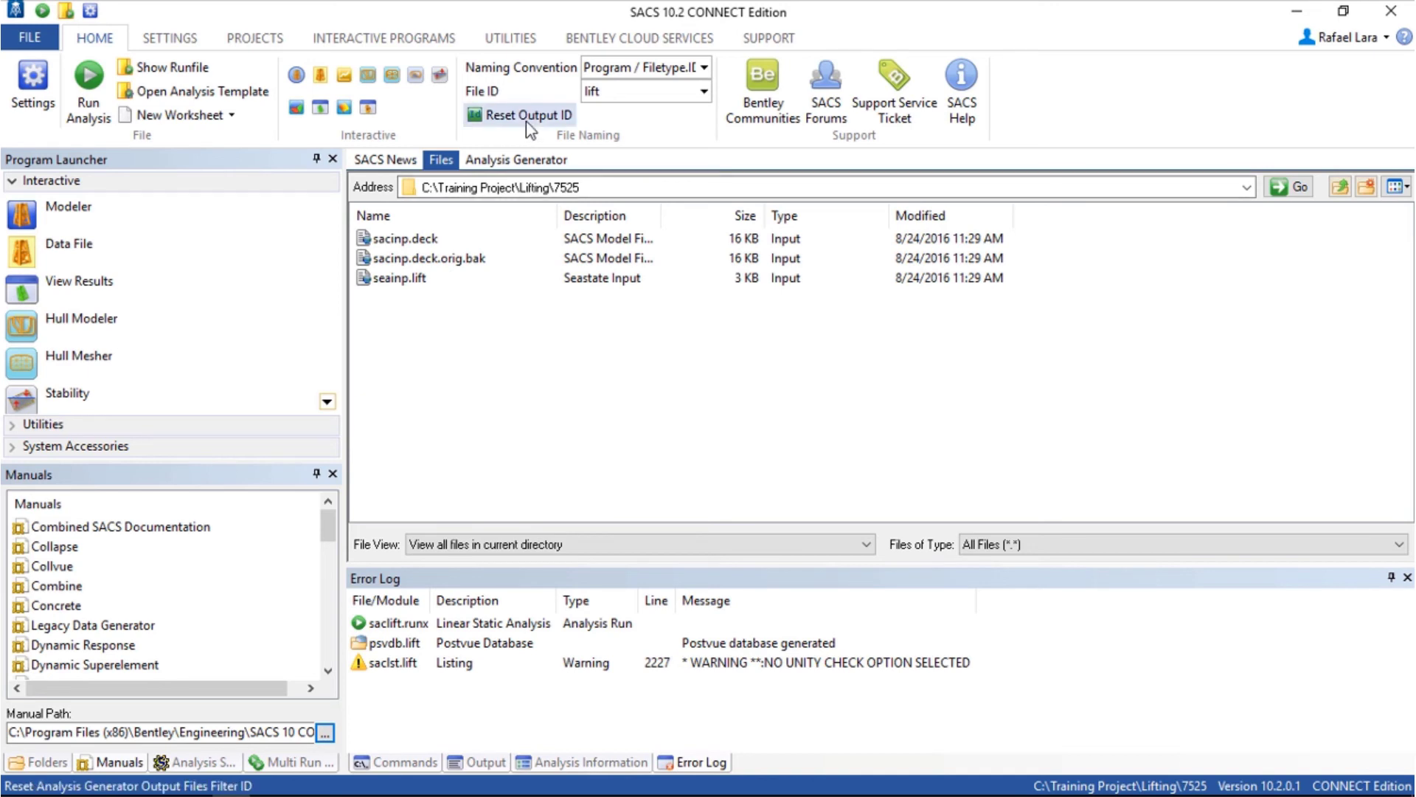
# Update the current working directory to C:\Training Project\Lifting\7525
pyautogui.click(454, 260)
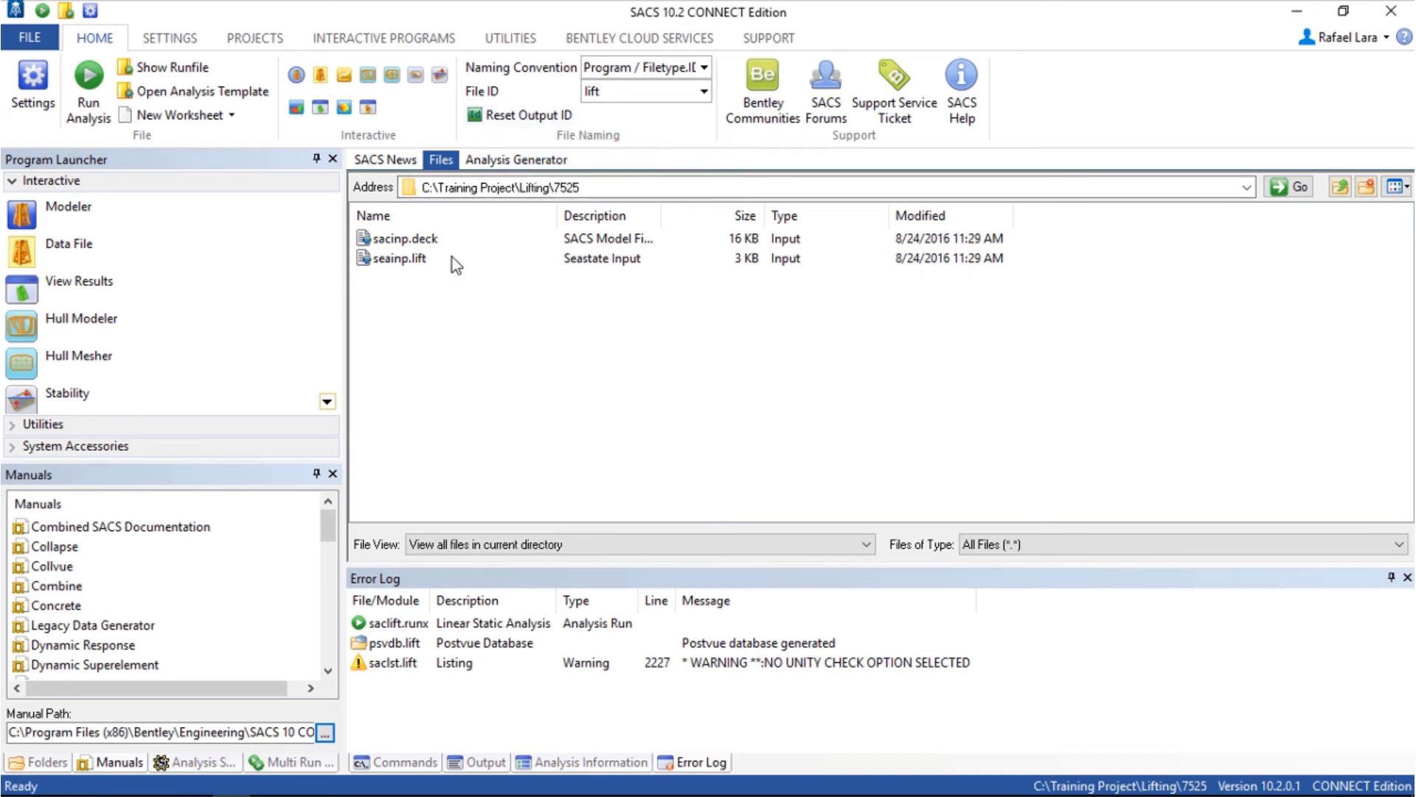
pyautogui.click(498, 163)
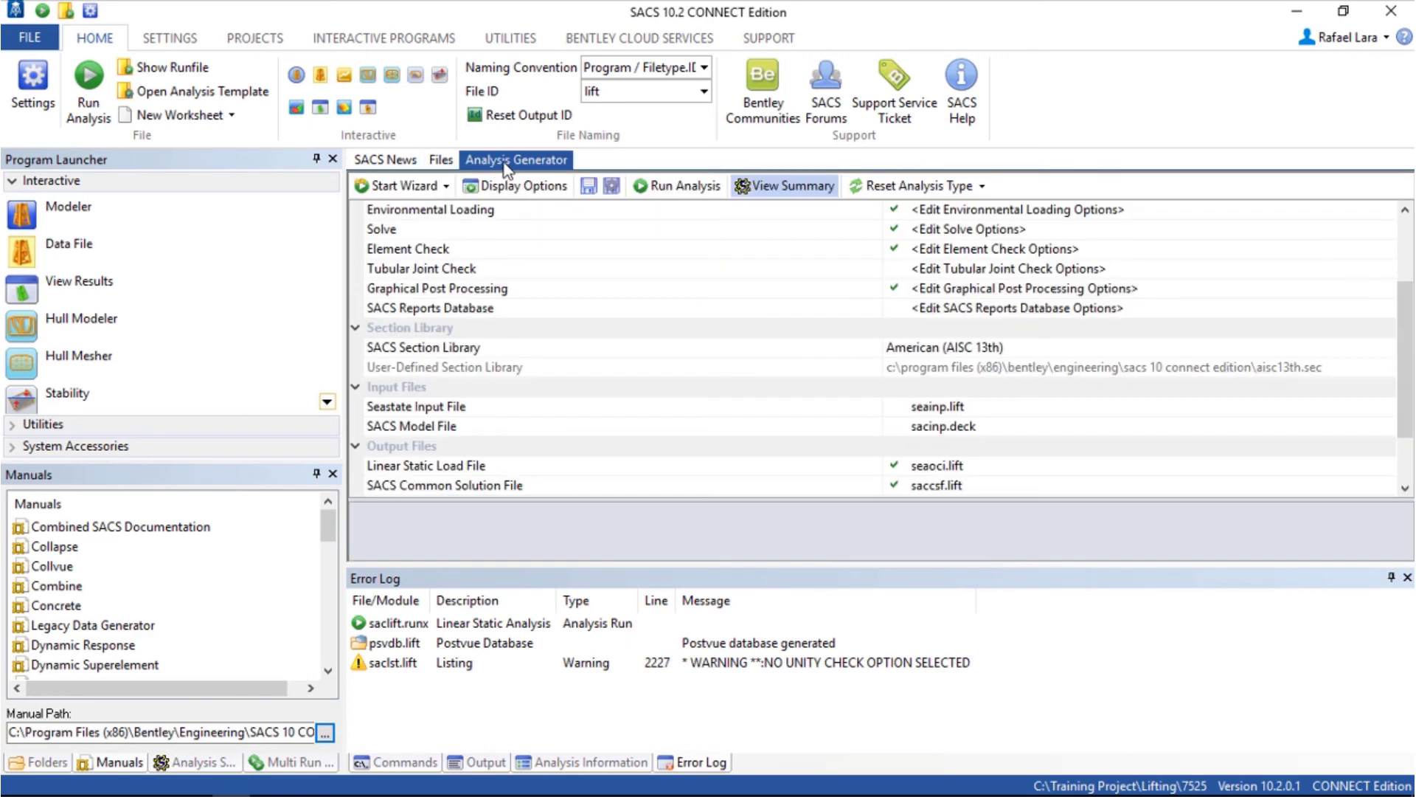
pyautogui.scroll(2, 1283, 296)
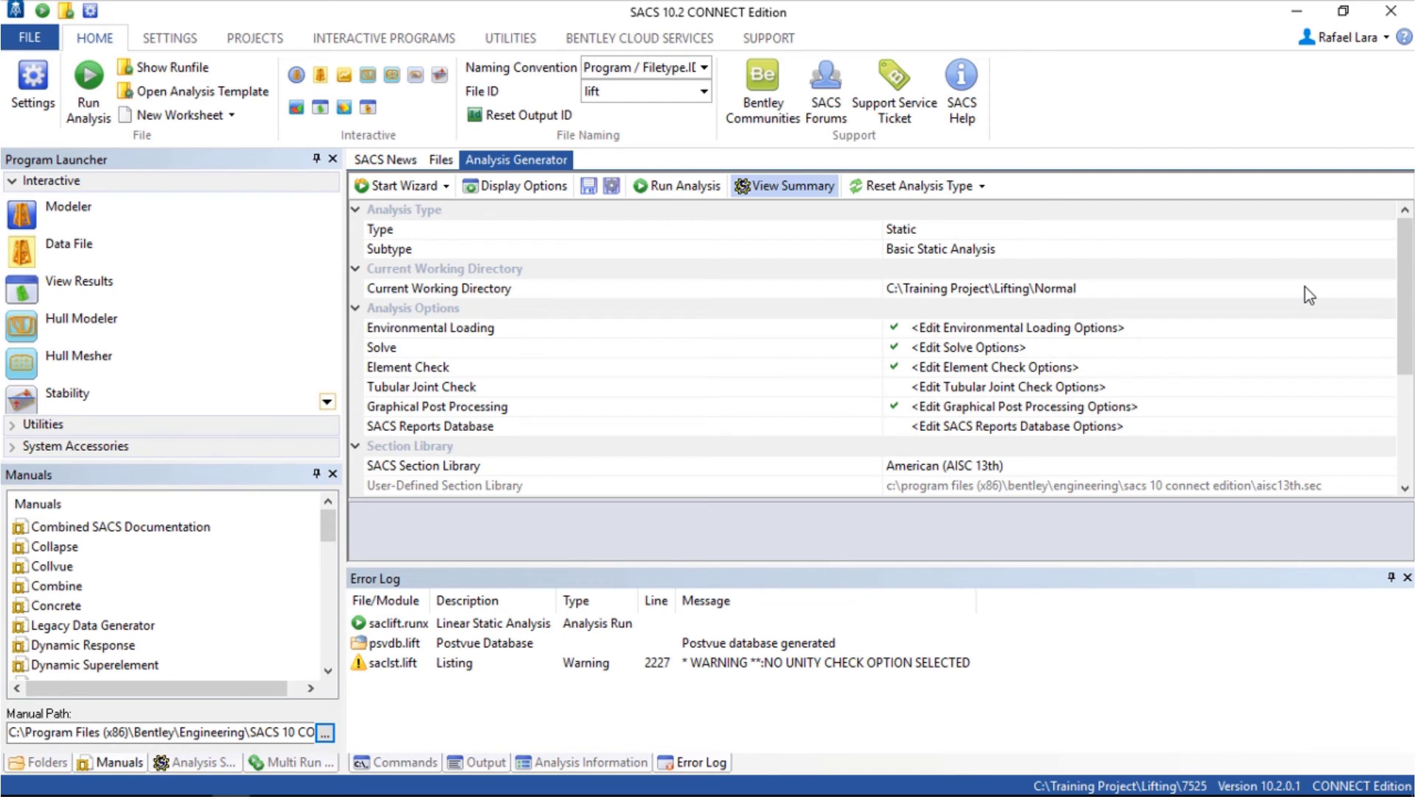
pyautogui.click(1306, 294)
pyautogui.click(1352, 292)
pyautogui.scroll(-1, 1254, 309)
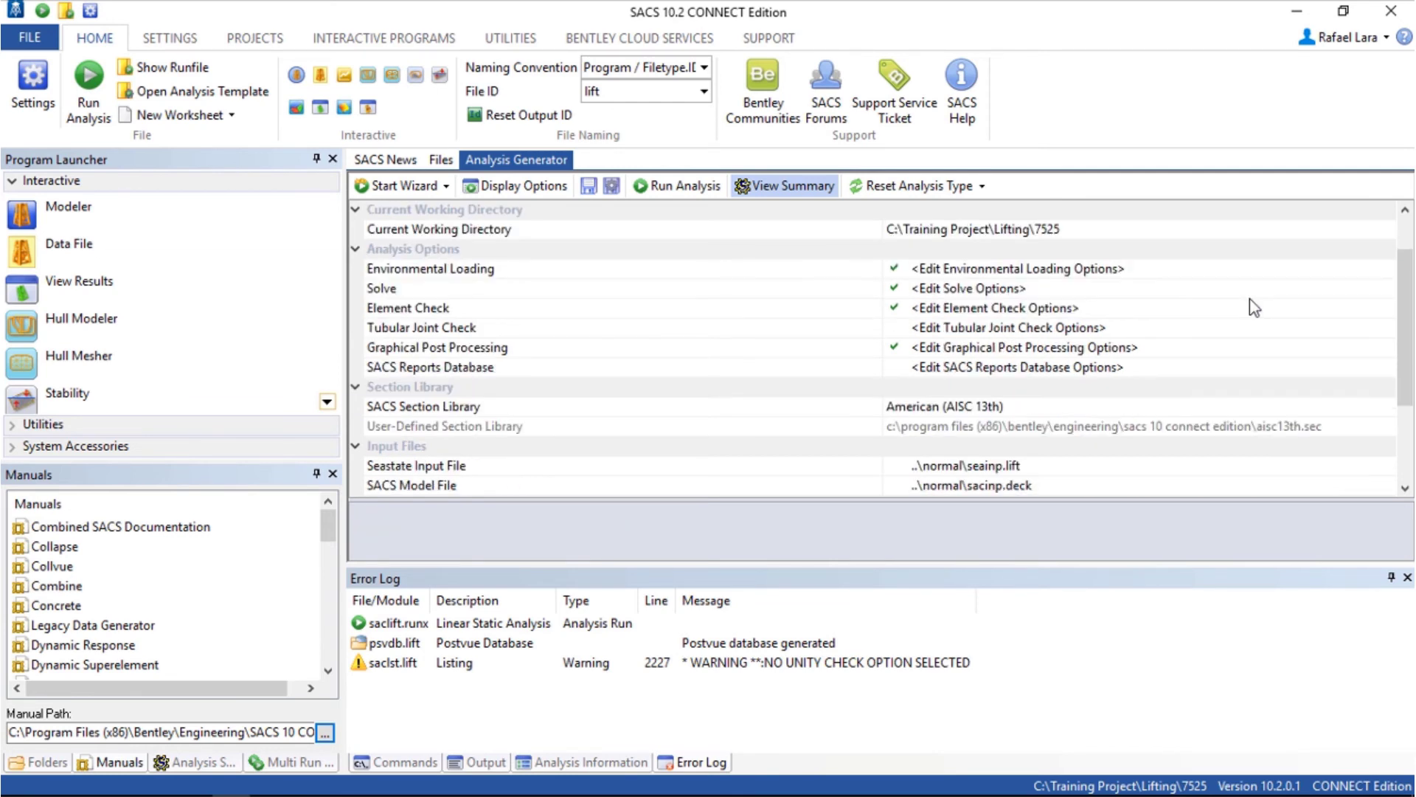
pyautogui.scroll(-1, 1254, 308)
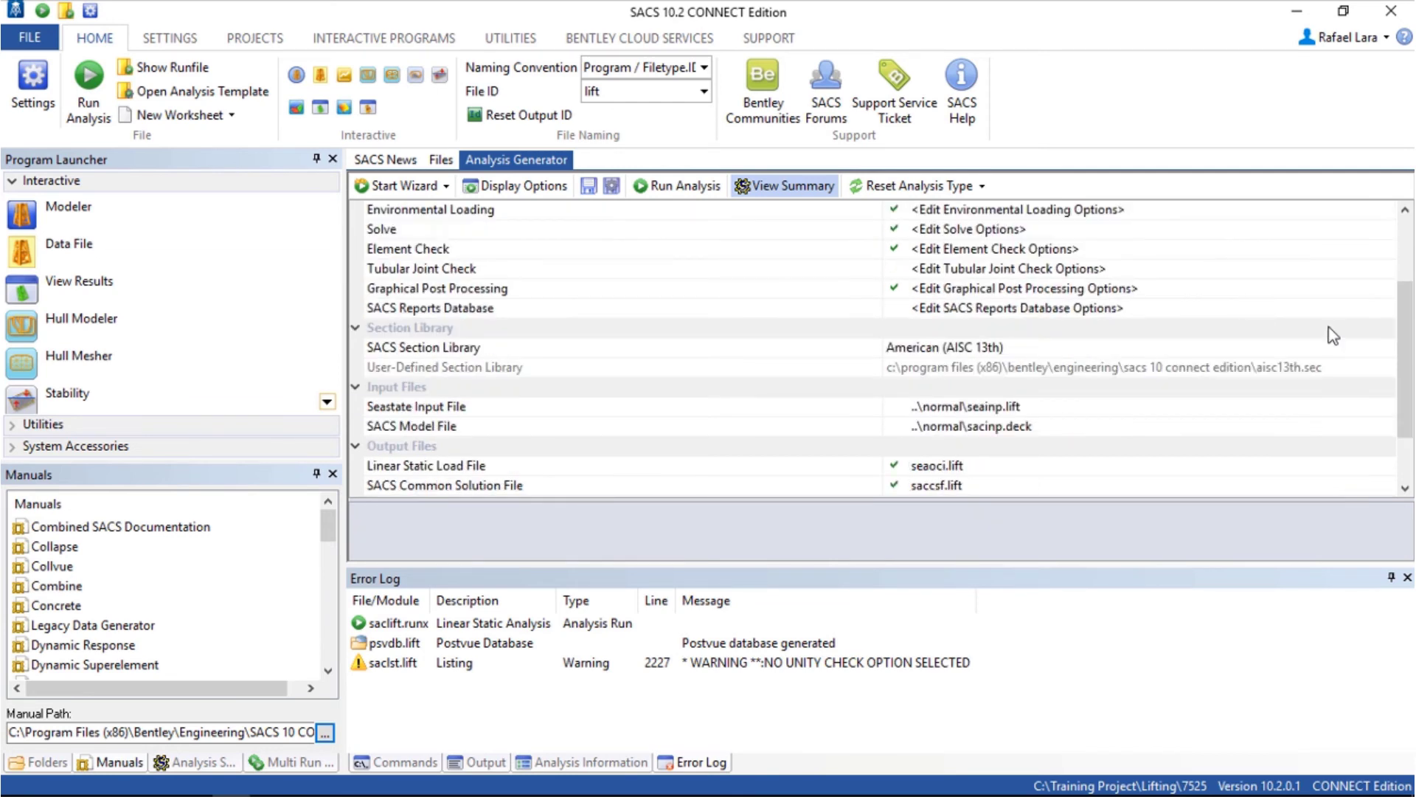
# Set the seastate input file to seainp.lift from the 7525 folder
pyautogui.click(1388, 412)
pyautogui.click(1387, 407)
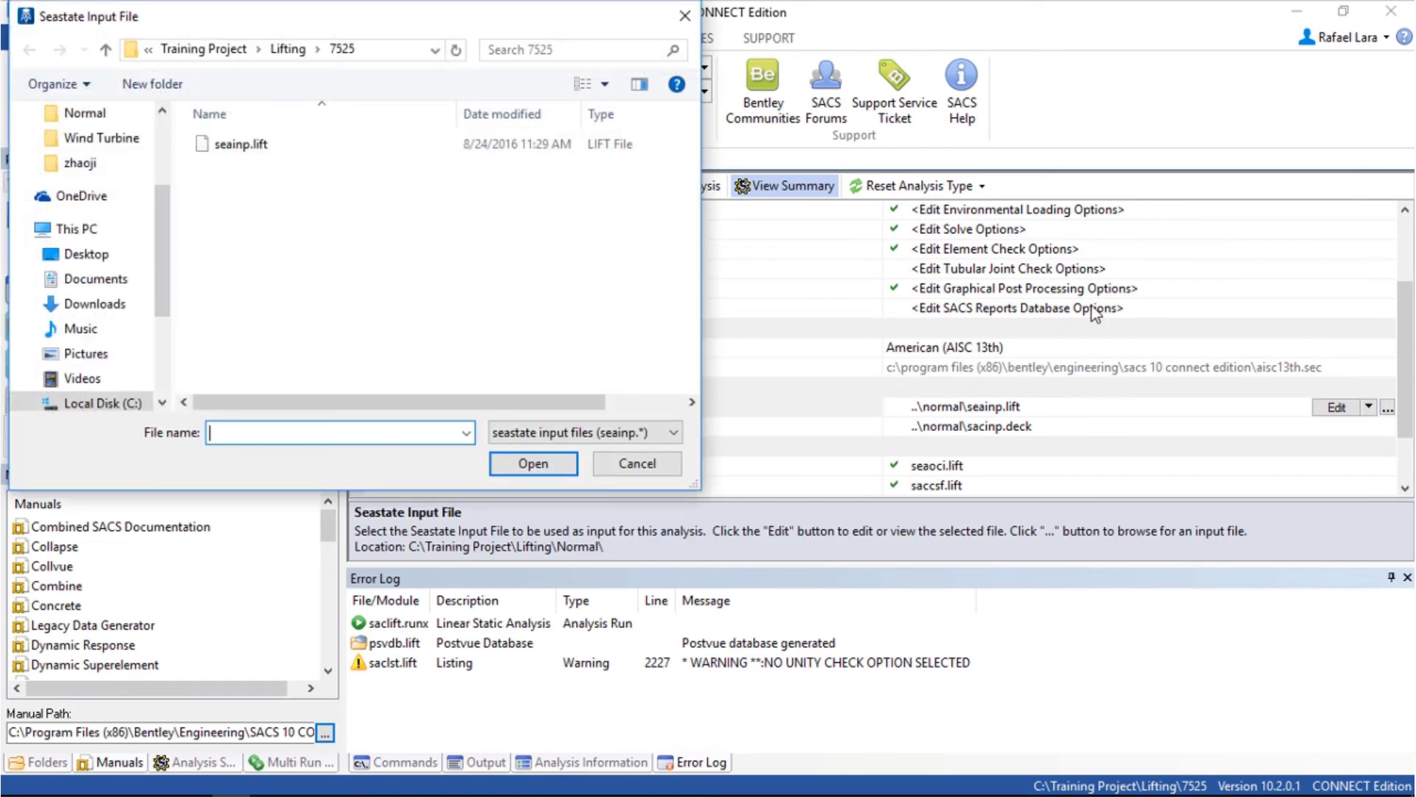
pyautogui.click(250, 148)
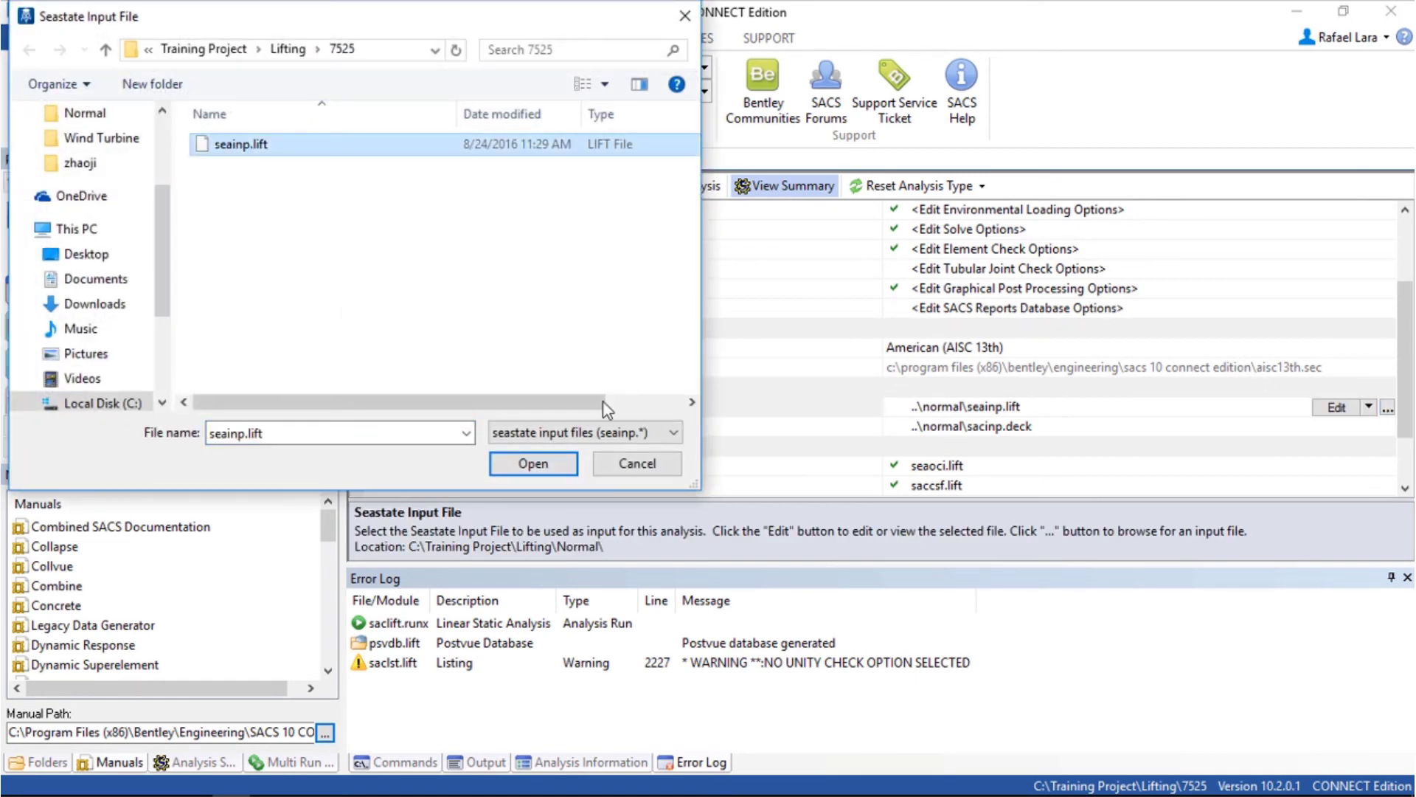
pyautogui.click(560, 467)
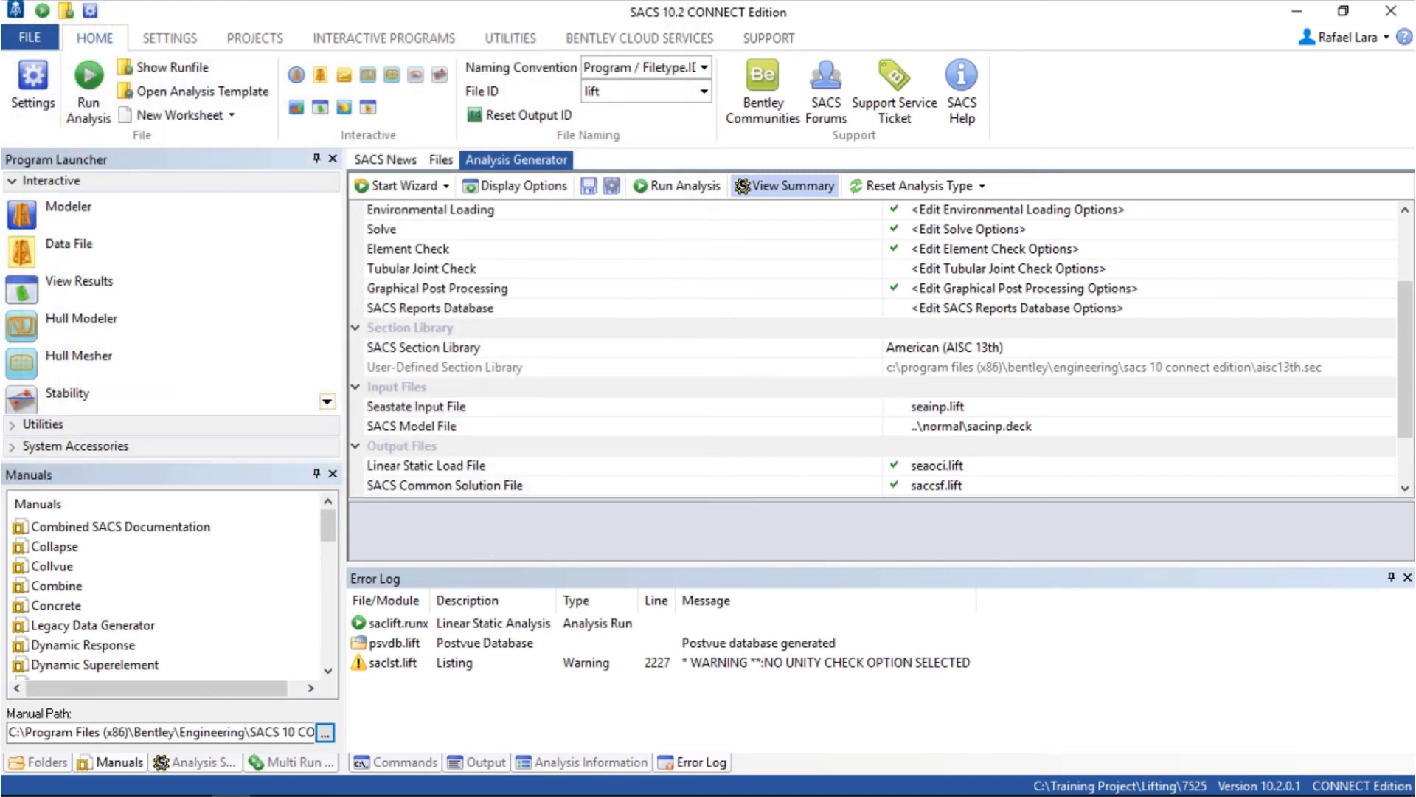
# Use 7525's sacinp.deck as the model file, rerun the analysis, and open saclst.lift
pyautogui.click(1385, 432)
pyautogui.click(1386, 428)
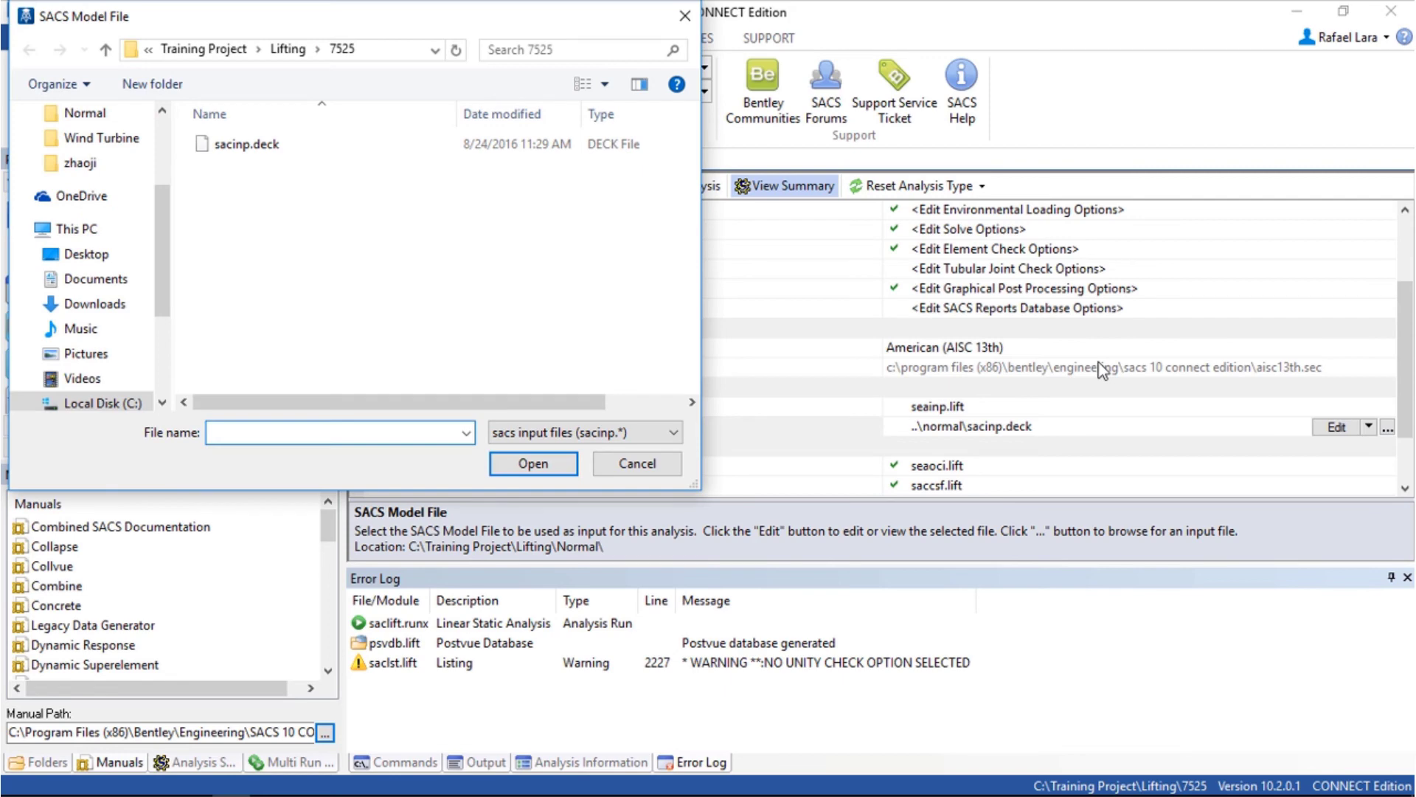
pyautogui.click(325, 146)
pyautogui.click(521, 464)
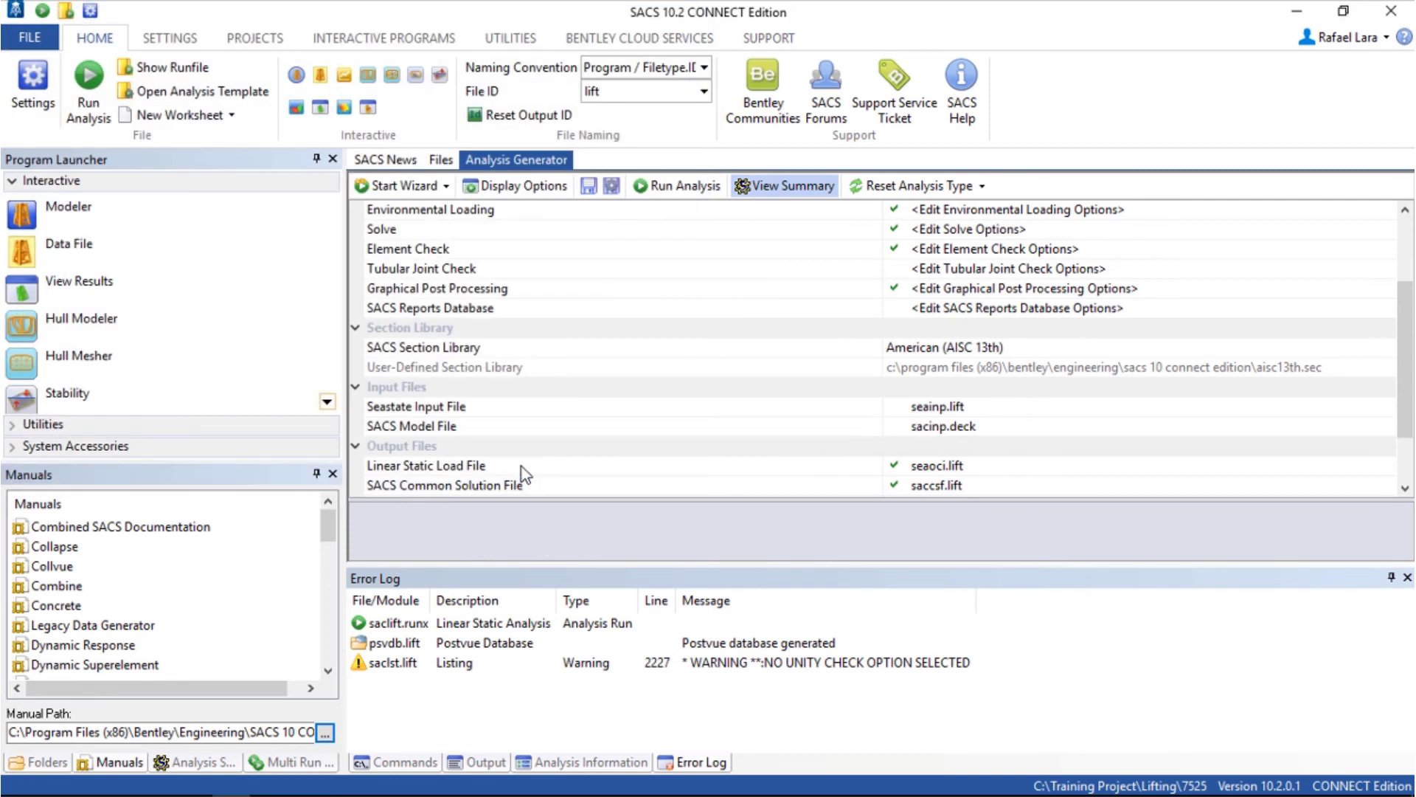
pyautogui.click(665, 192)
pyautogui.doubleClick(808, 667)
# Search the listing for SPRING to reach the page 6 spring forces for joints 603L, 601L, 602L
pyautogui.moveTo(1184, 506); pyautogui.dragTo(1183, 137)
pyautogui.doubleClick(301, 101)
pyautogui.click(238, 136)
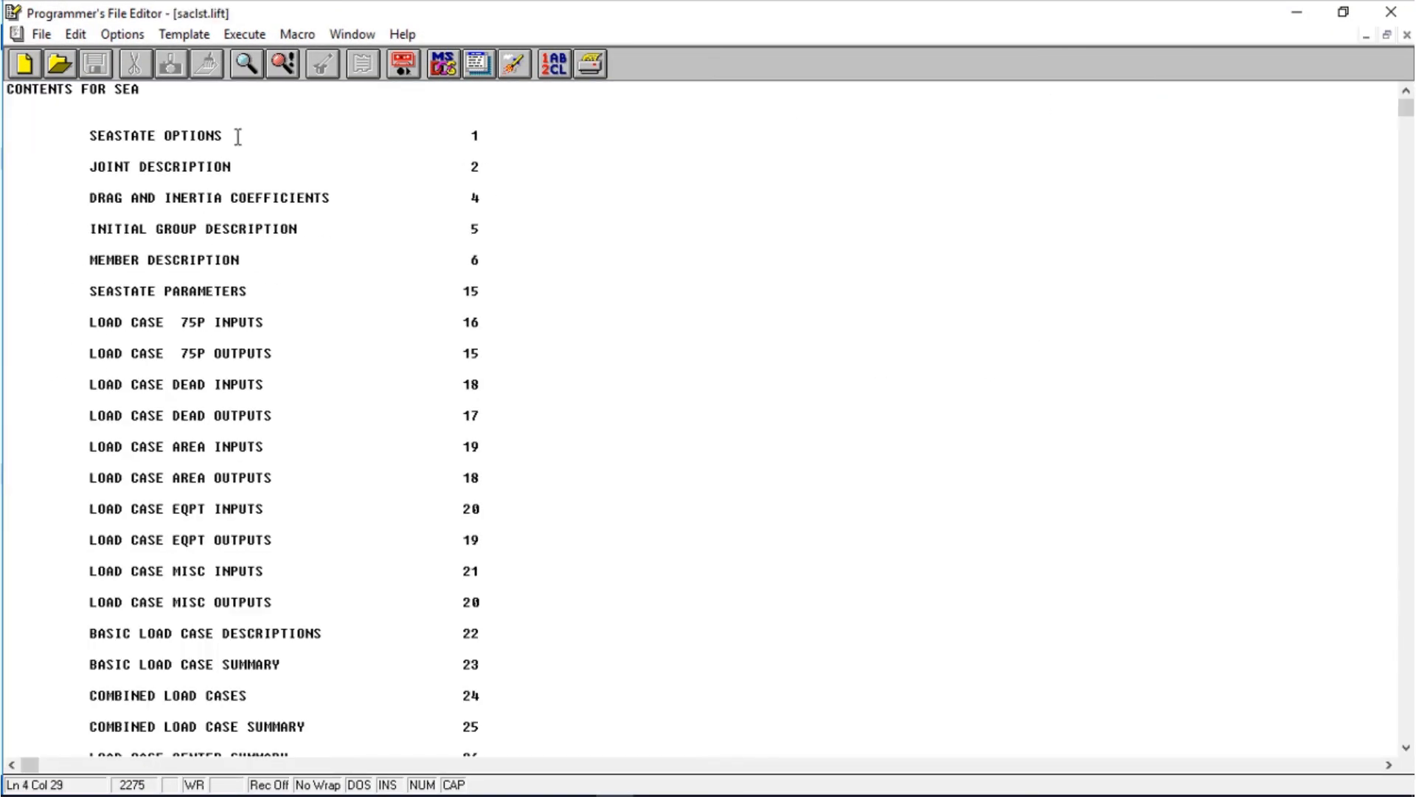
pyautogui.hotkey('ctrl', 'h')
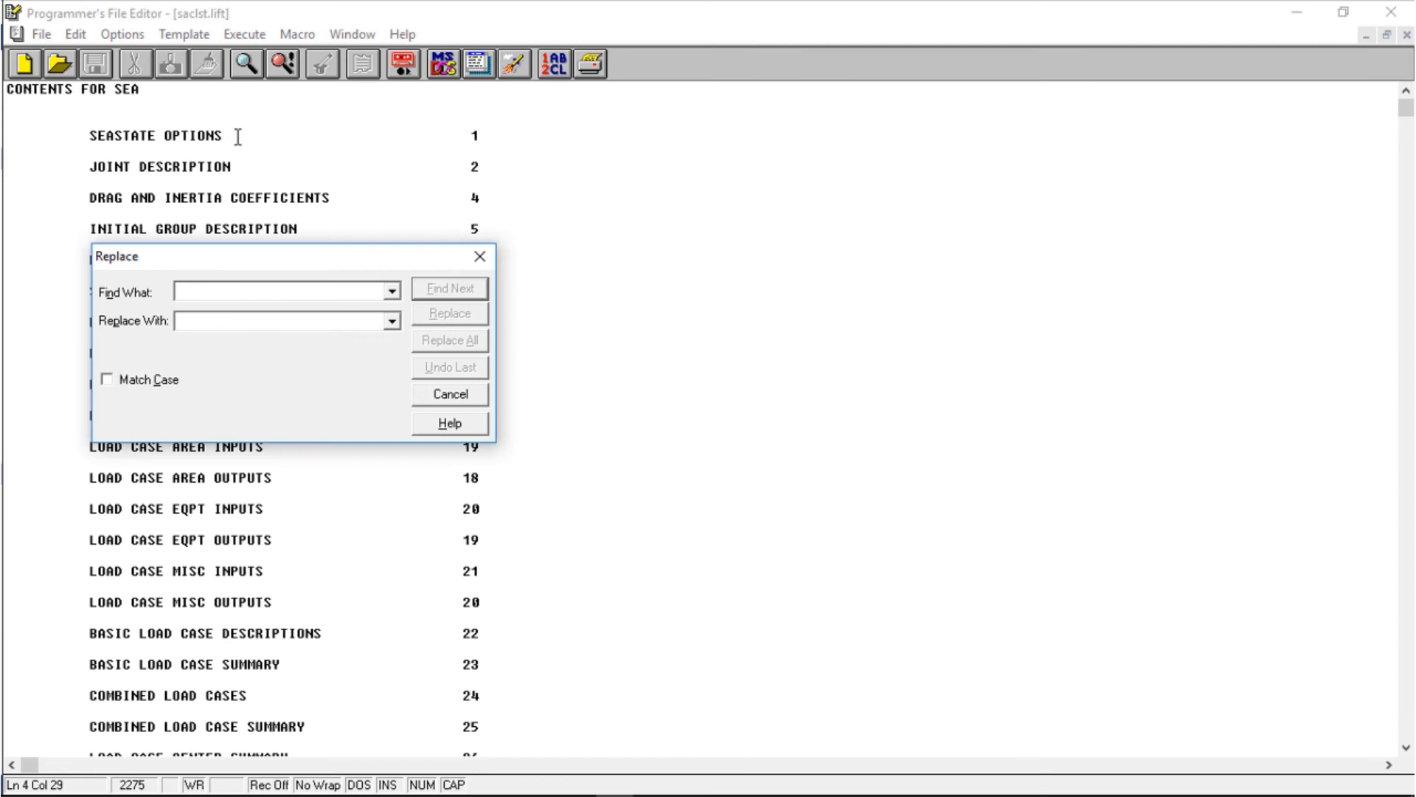
pyautogui.write('SPRING')
pyautogui.press('Return')
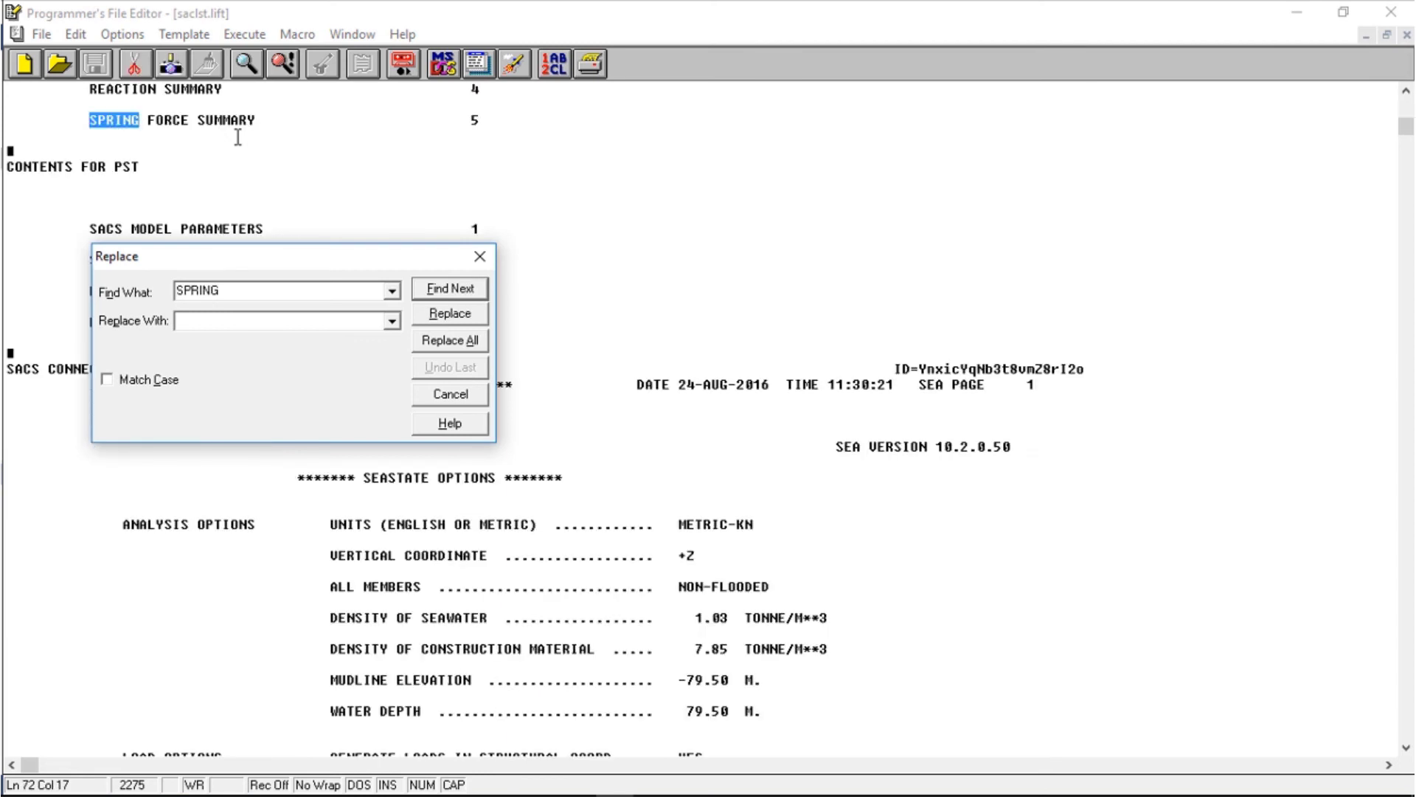
pyautogui.press('Return')
pyautogui.press('Escape')
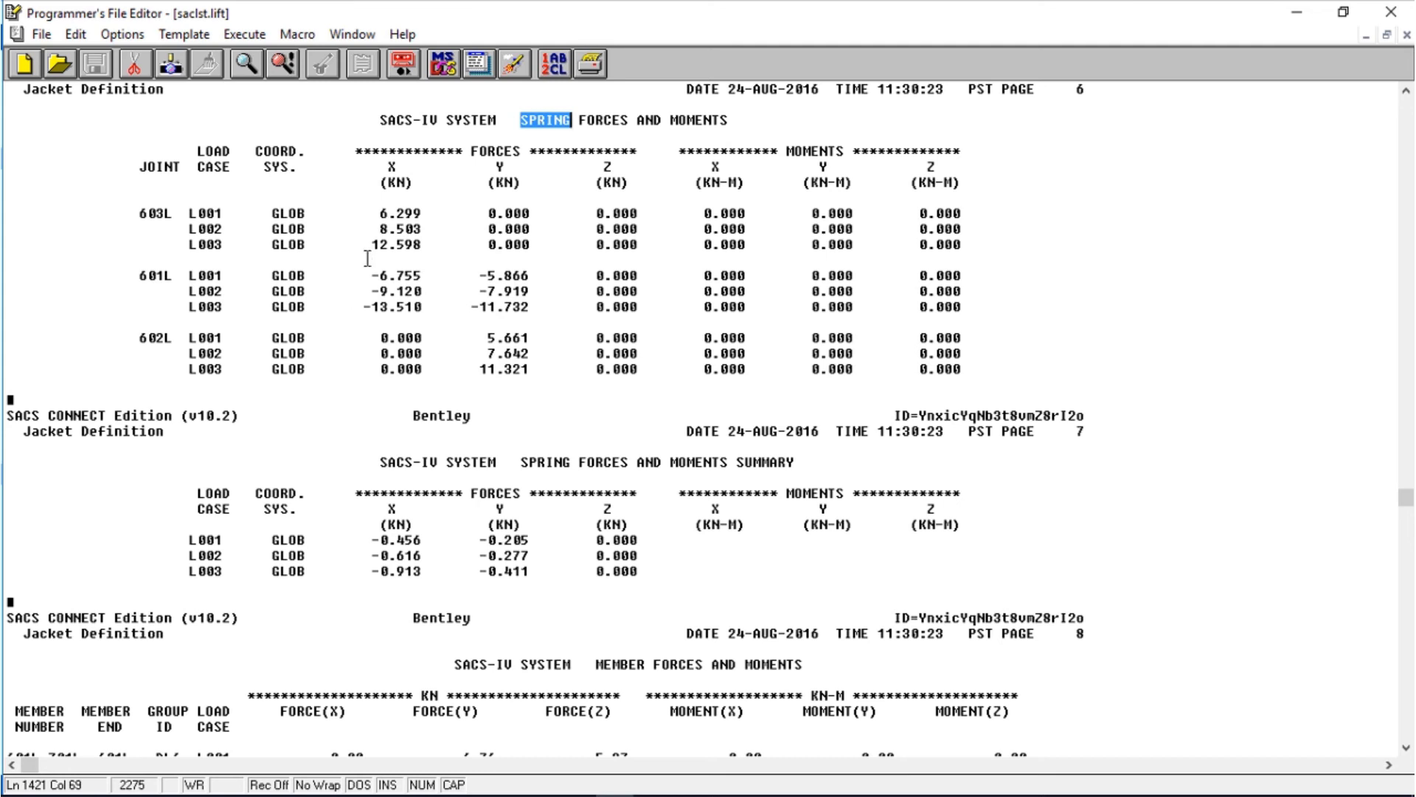
pyautogui.click(357, 311)
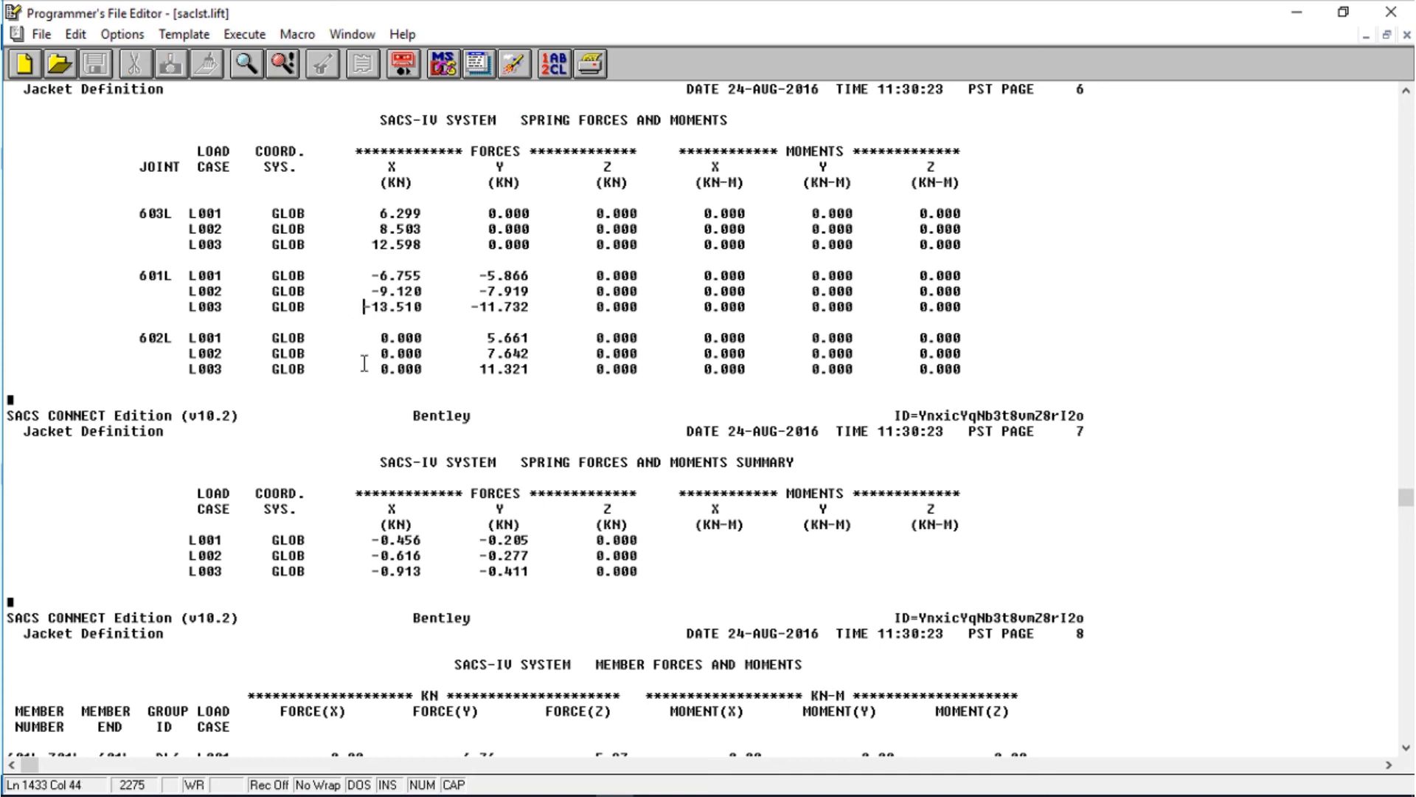
pyautogui.scroll(-1, 364, 363)
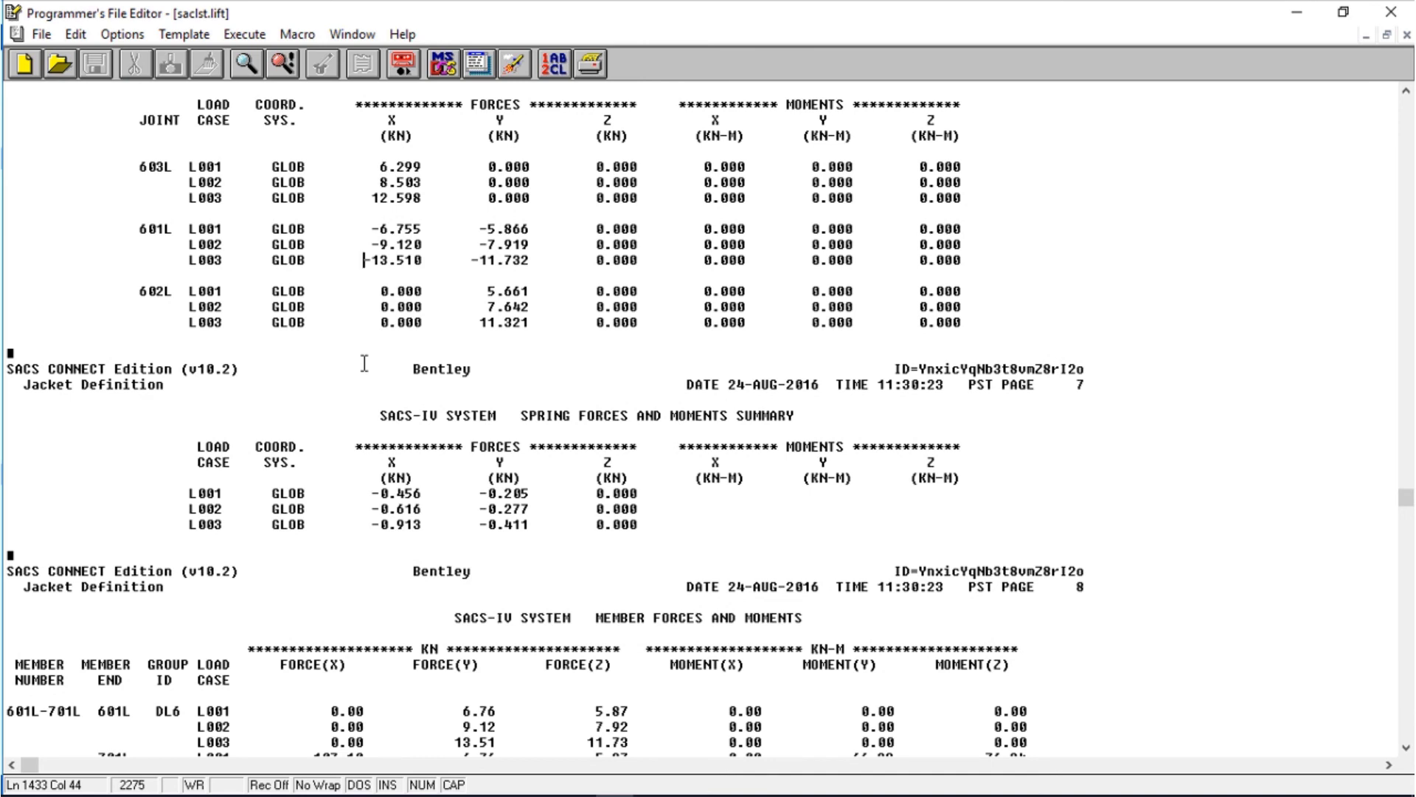
pyautogui.click(247, 72)
# Search the listing for SLG to jump to the sling member force entries
pyautogui.write('SLG')
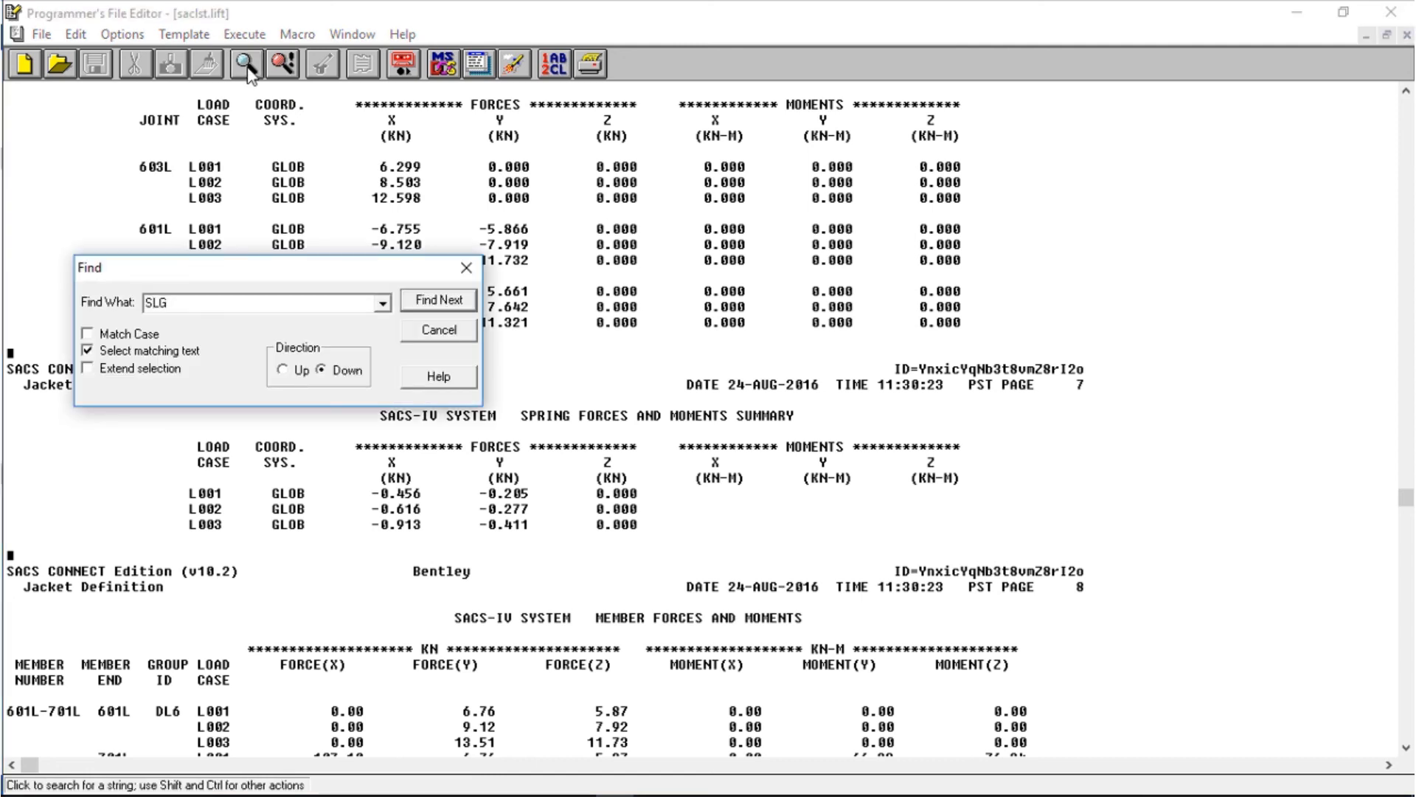
pyautogui.press('Return')
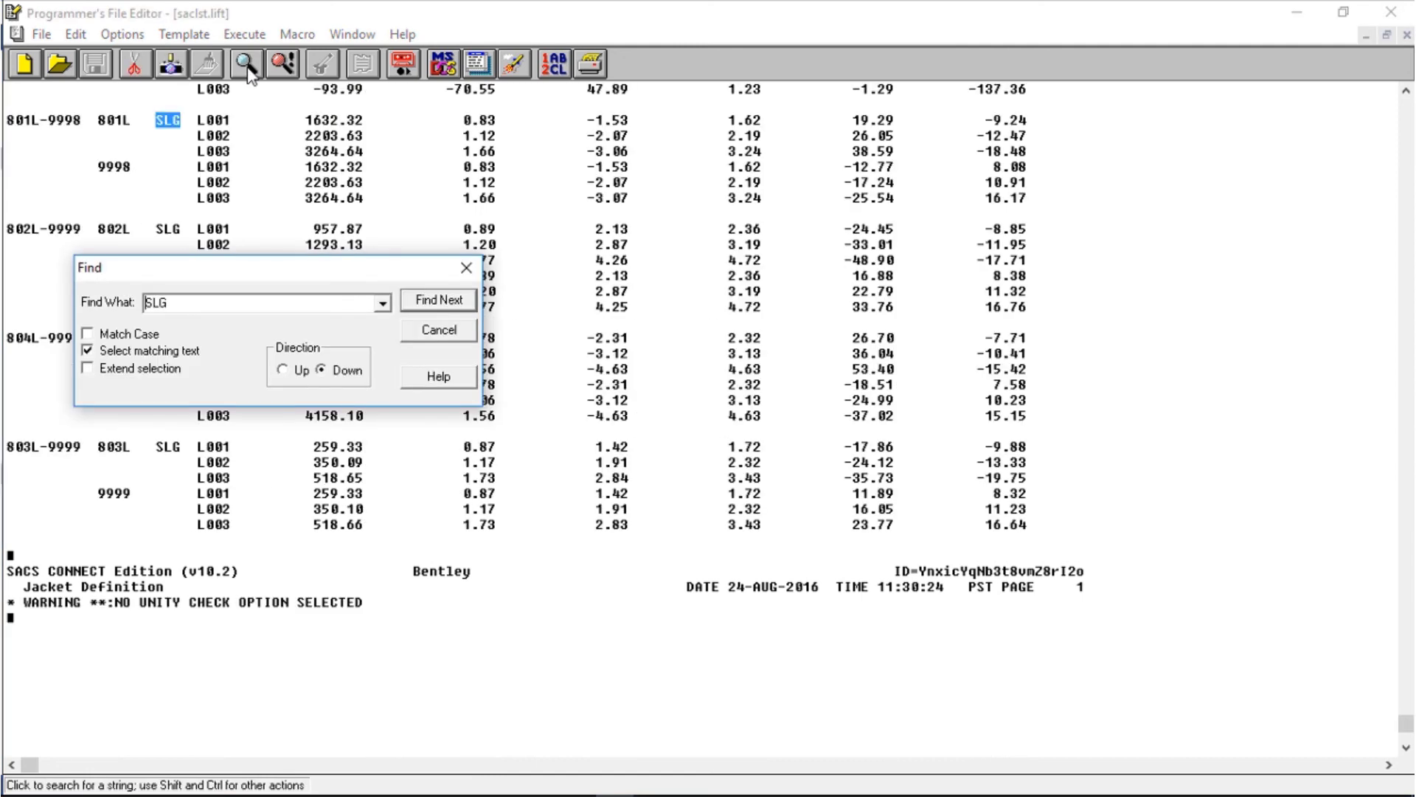
pyautogui.press('Escape')
pyautogui.click(307, 122)
pyautogui.scroll(2, 322, 173)
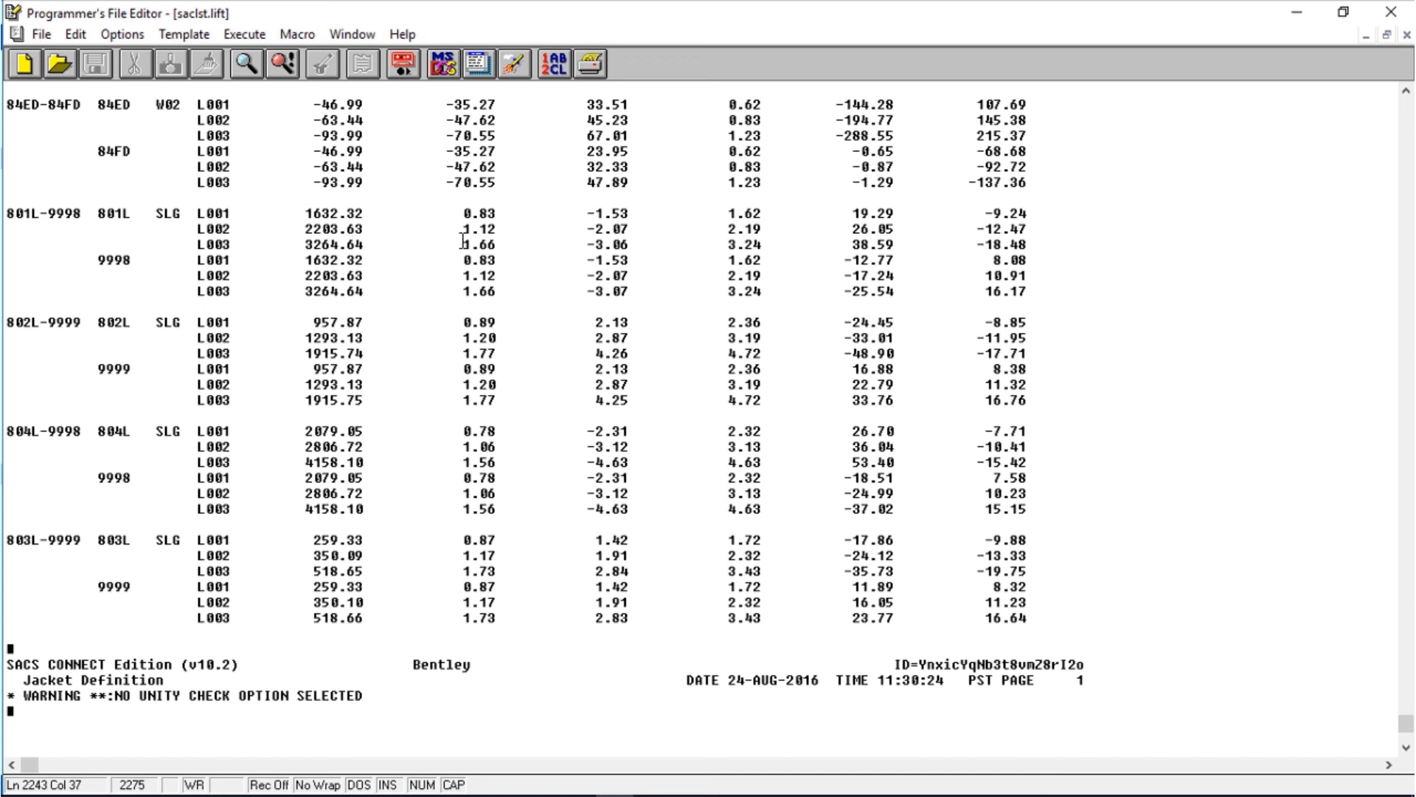
# Review the sling force rows, such as 801L-9998 carrying 3264.64 kN under L003
pyautogui.click(1042, 245)
pyautogui.moveTo(1041, 245); pyautogui.dragTo(729, 213)
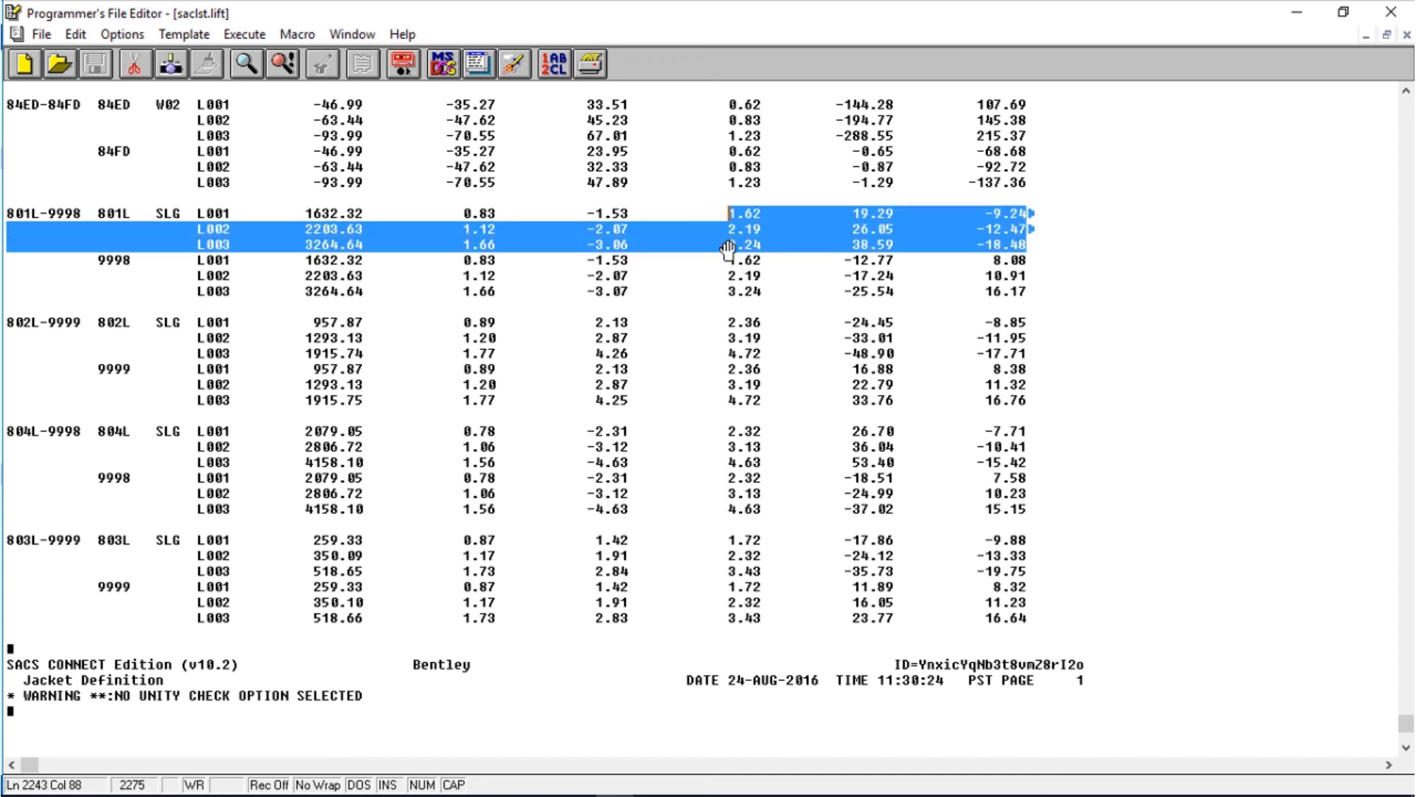
pyautogui.click(697, 273)
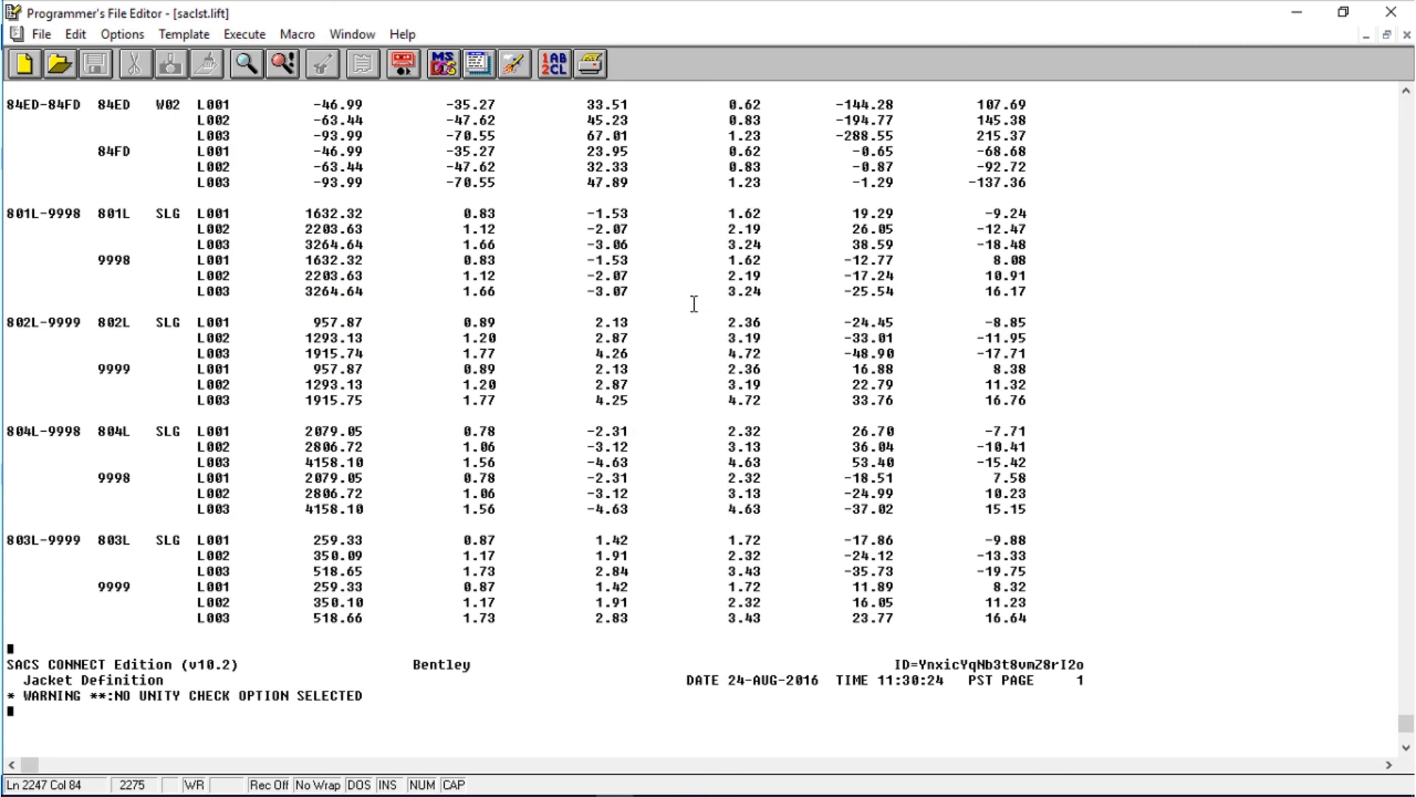
pyautogui.scroll(10, 694, 303)
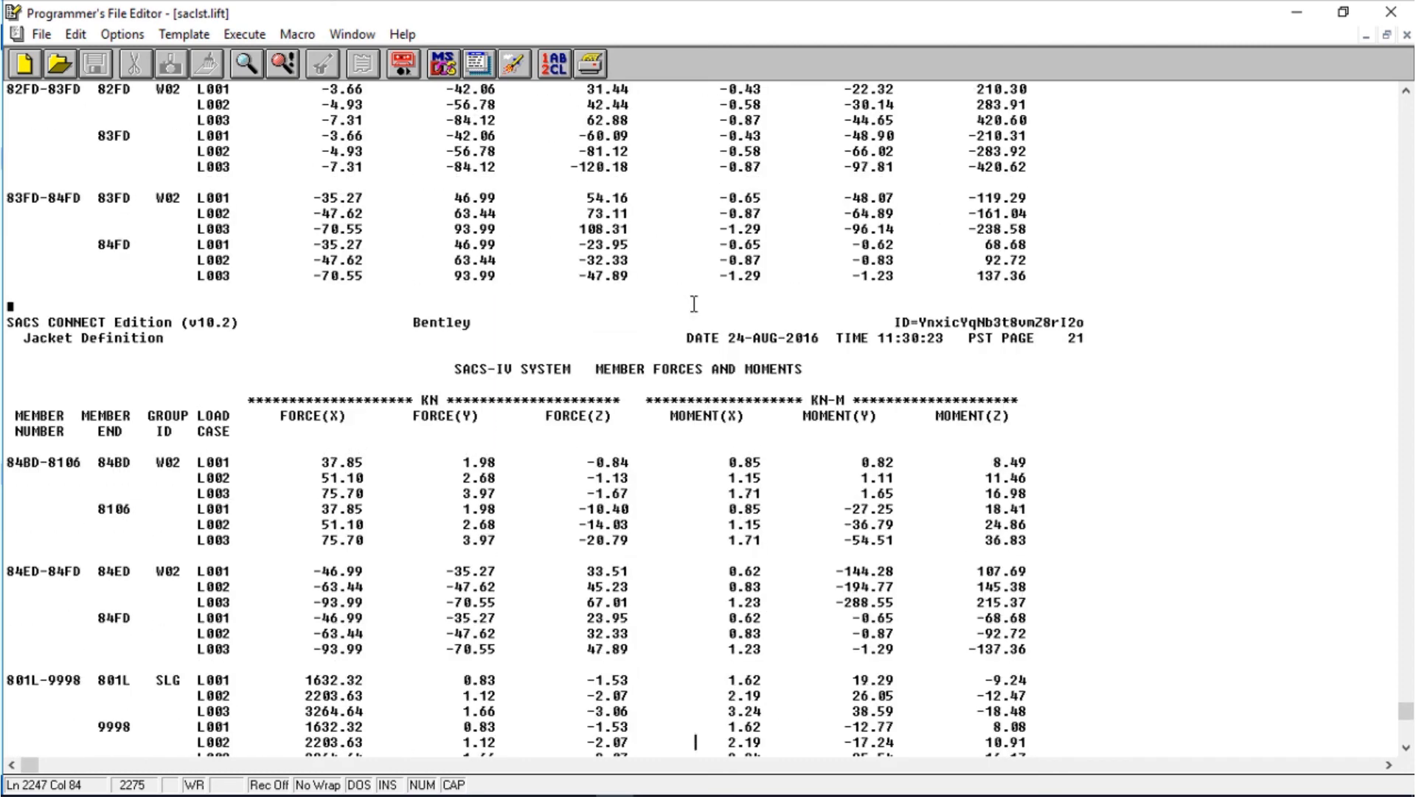
pyautogui.scroll(2, 694, 303)
pyautogui.scroll(-8, 694, 303)
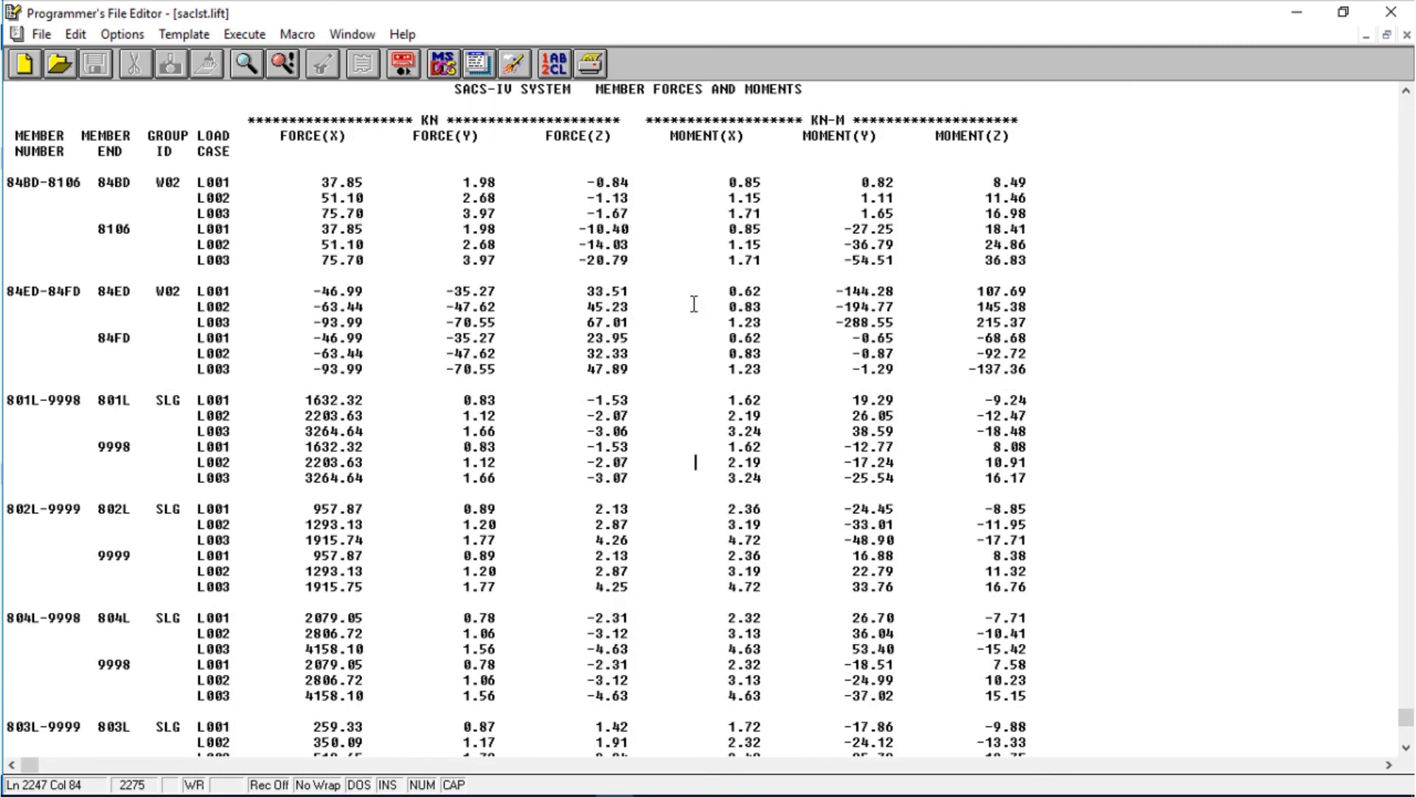